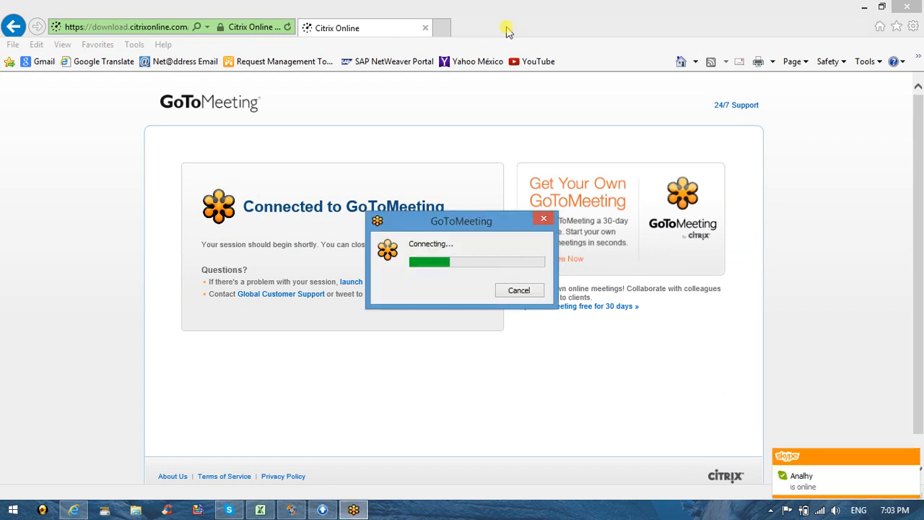
Raise the audio volume and show the meeting viewer full screen, dismissing the audio conference notice.
key("XF86AudioRaiseVolume")
key("XF86AudioRaiseVolume")
key("XF86AudioRaiseVolume")
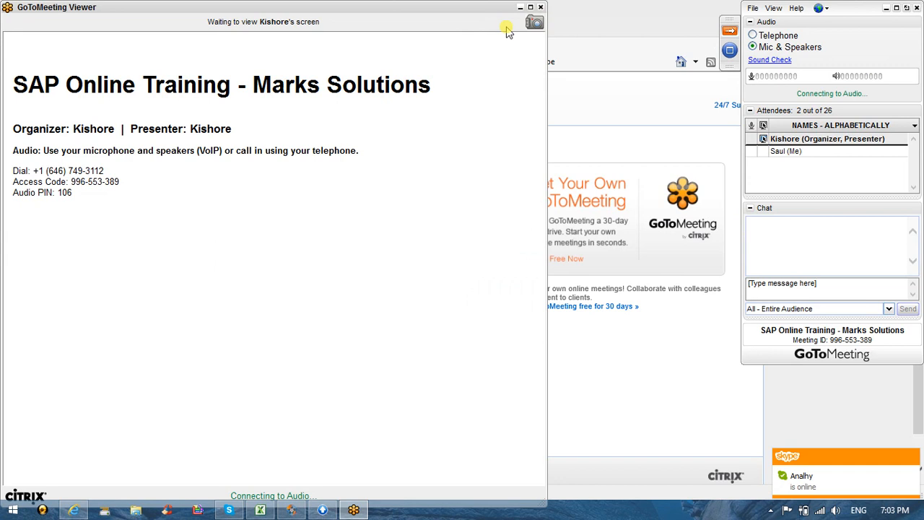
left_click(531, 9)
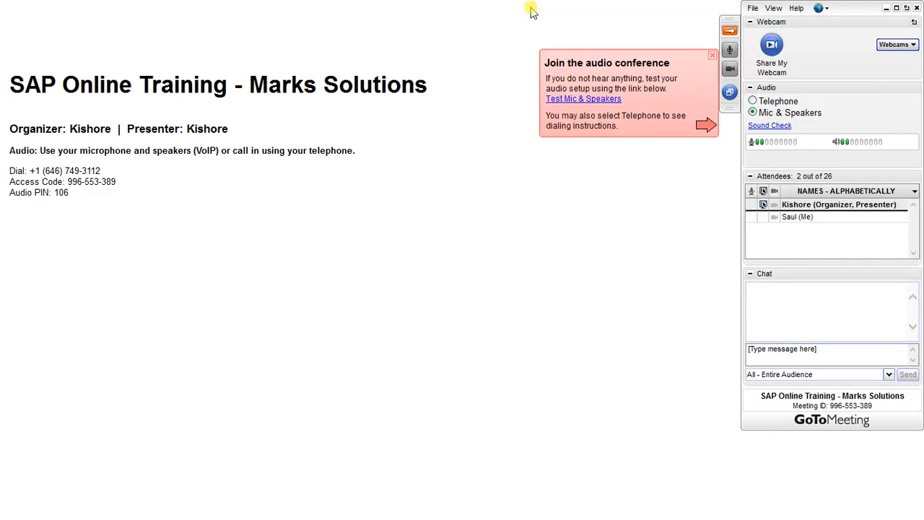
left_click(712, 56)
Switch to Skype and sign out of the account.
key("alt+Tab")
key("alt+Tab")
key("alt+Tab")
key("alt+Tab")
key("alt+Tab")
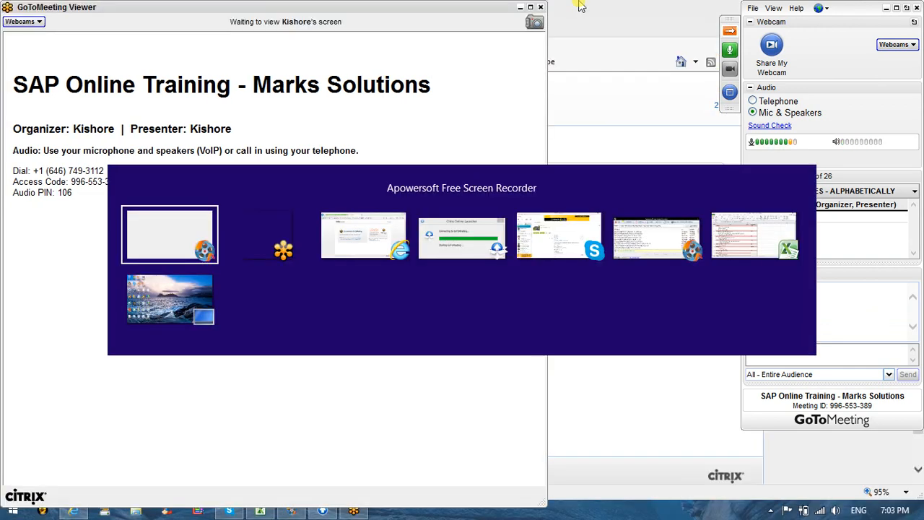
key("alt")
key("Down")
key("Up")
key("Up")
key("Return")
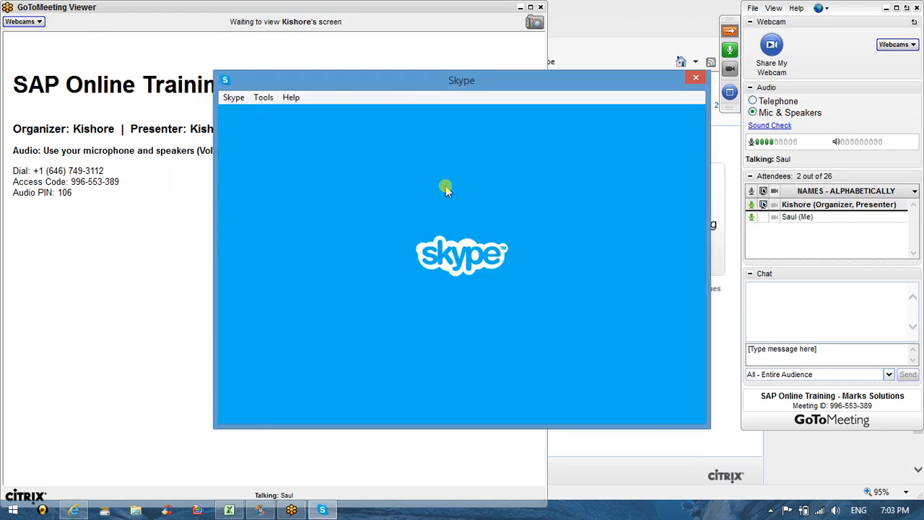
Quit Skype completely.
right_click(320, 510)
left_click(296, 416)
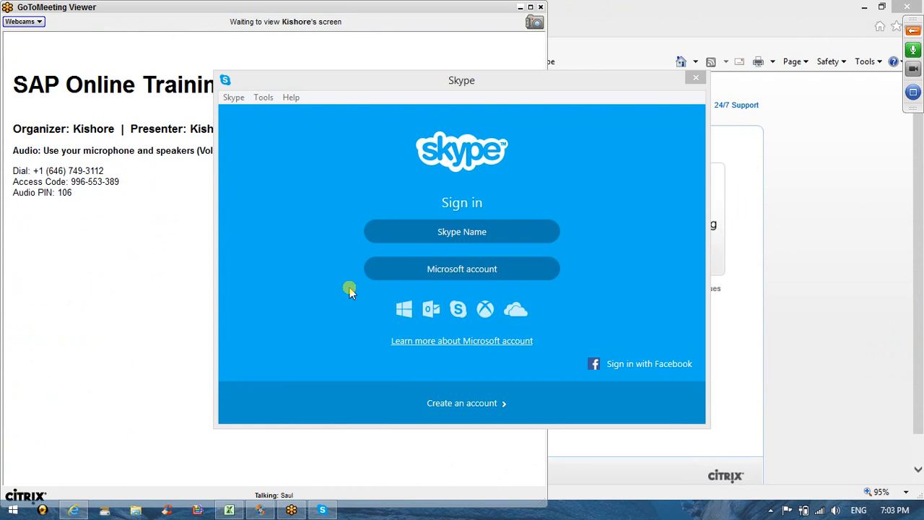
left_click(482, 309)
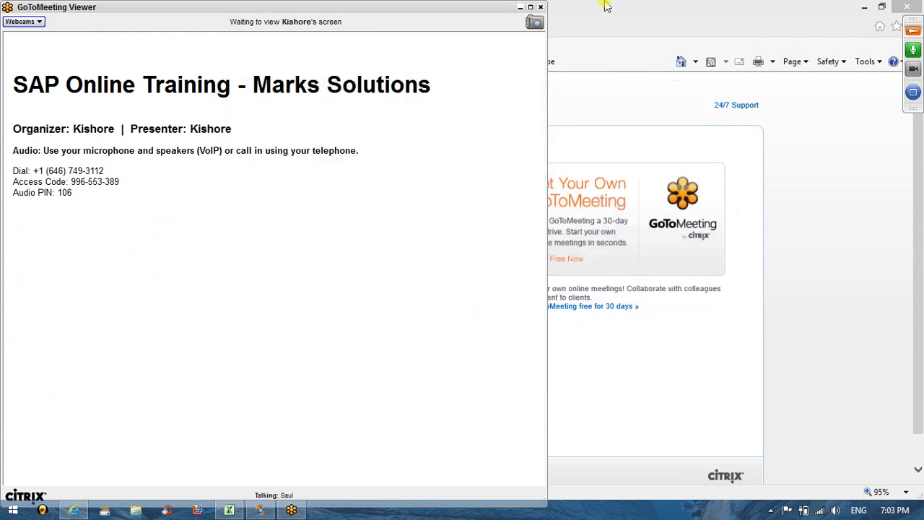
Switch from the meeting viewer to the SCM 226 00 Check List workbook in Excel.
left_click(531, 7)
key("alt+Tab")
key("alt+Tab")
key("alt+Tab")
key("alt+Tab")
key("alt+Tab")
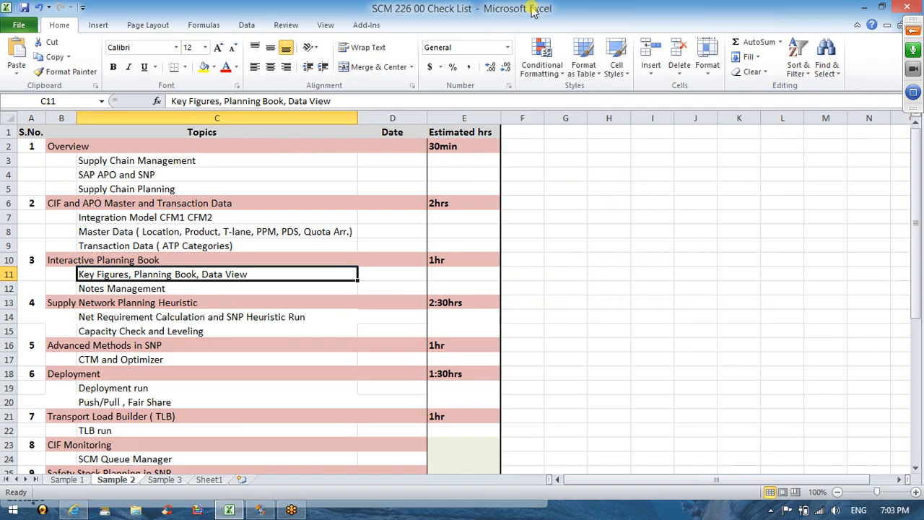
Bring up Apowersoft Free Screen Recorder and minimize its window.
key("alt+Tab")
key("alt+Tab")
key("alt+Tab")
key("alt+Tab")
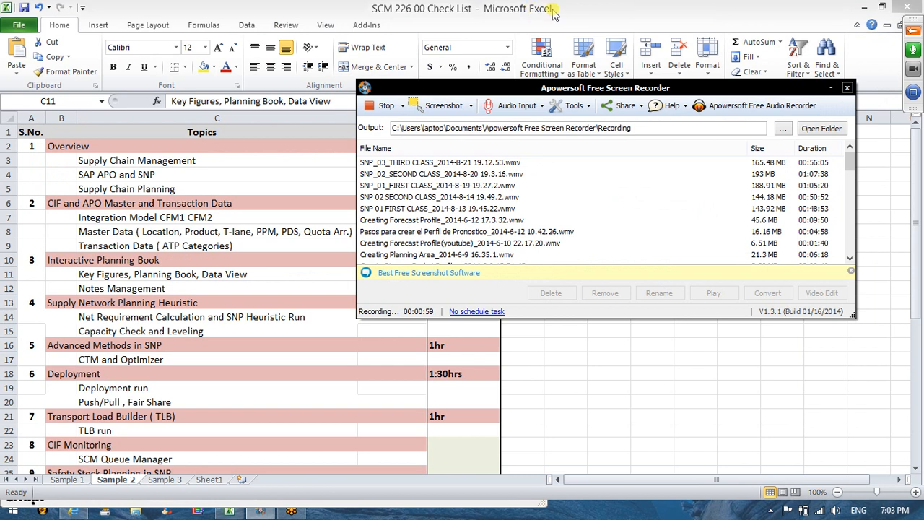
left_click(831, 87)
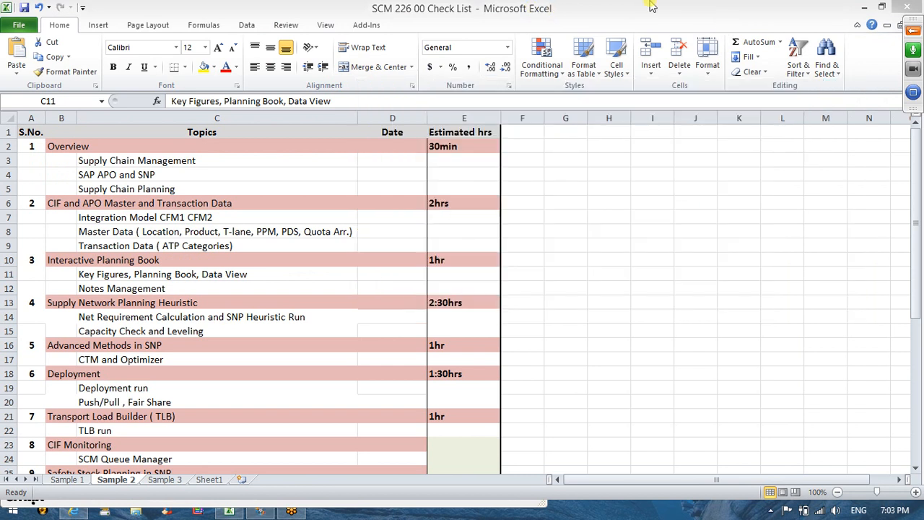
Cycle through the open windows to the GoToMeeting viewer and show it full screen.
key("alt+Tab")
key("alt+Tab")
key("alt+Tab")
key("alt+Tab")
key("alt+Tab")
key("alt+Tab")
key("alt+Tab")
key("alt+Tab")
key("alt+Tab")
key("alt+Tab")
key("alt+Tab")
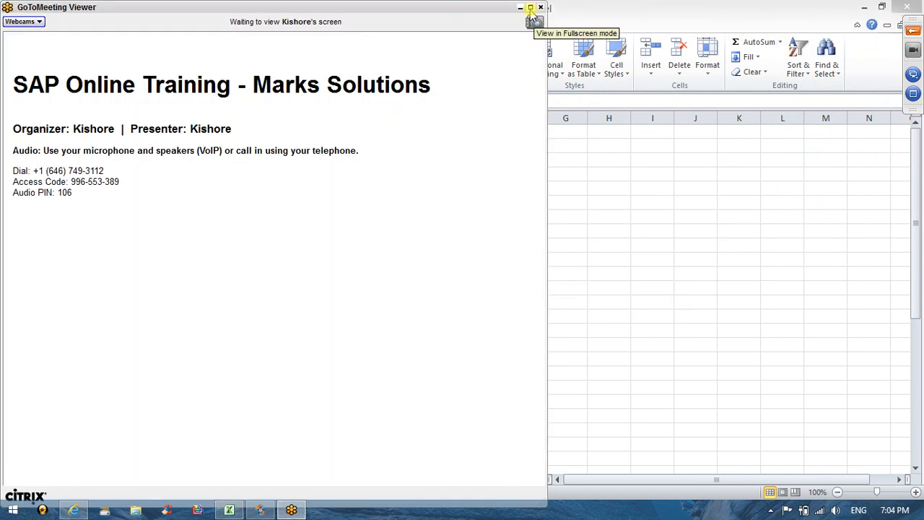
left_click(533, 11)
Check the browser and Excel windows, then switch back to GoToMeeting and show the presenter's shared screen full screen.
key("alt+Tab")
key("alt+Tab")
key("alt+Tab")
key("alt+Tab")
key("alt+Tab")
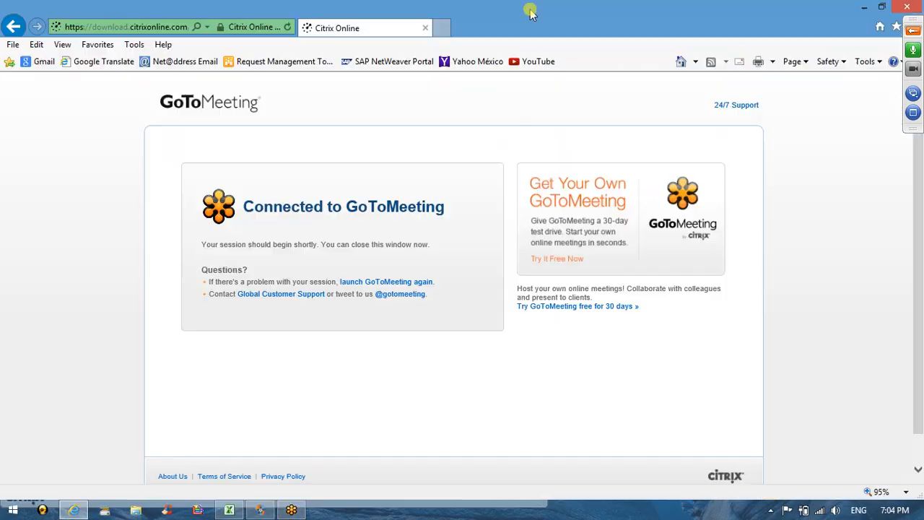
key("alt+Tab")
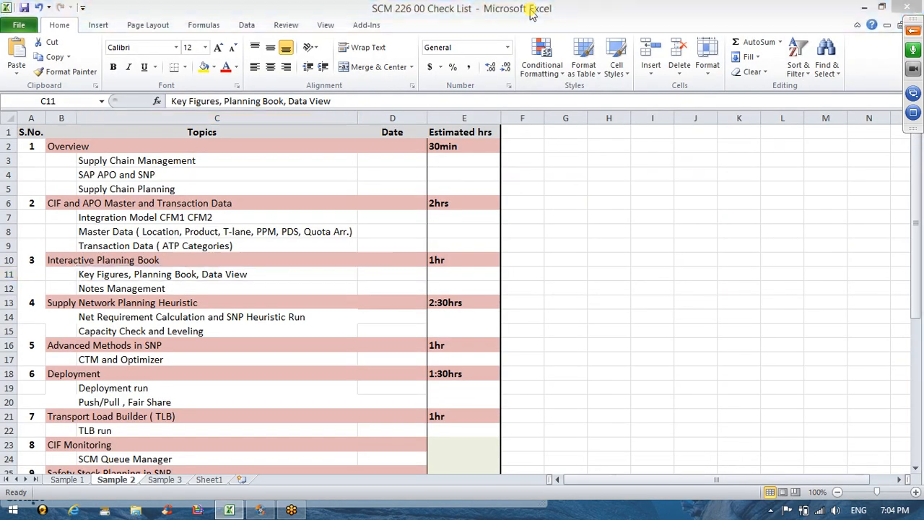
key("alt+Tab")
key("alt+Tab")
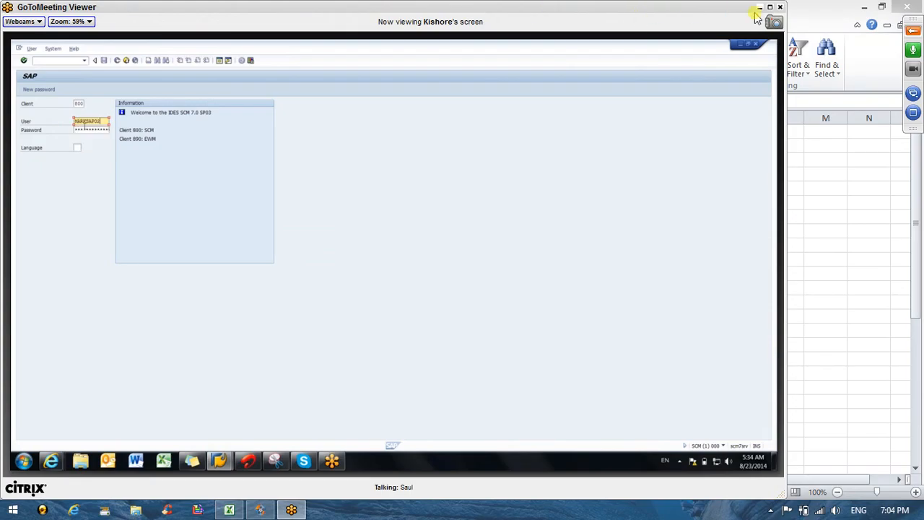
left_click(770, 8)
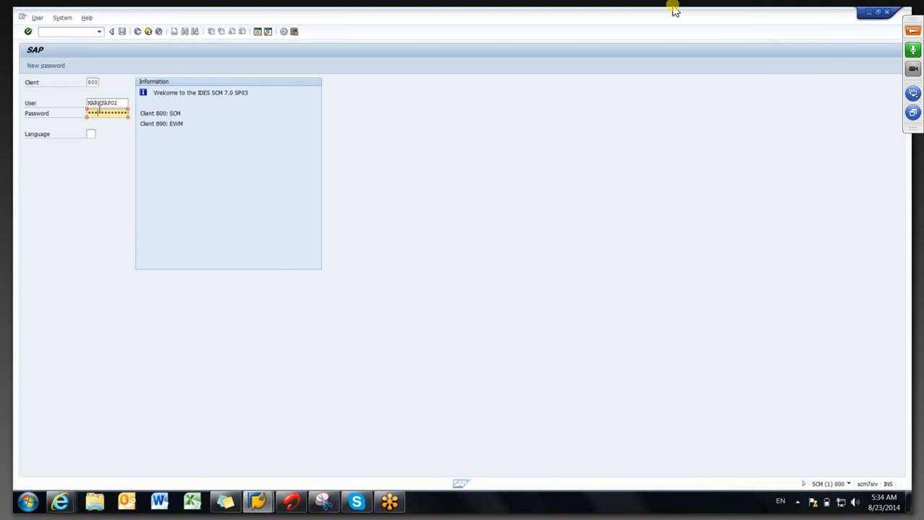
Compare the local SCM 226 00 Check List workbook with the presenter's shared copy, ending with the shared screen full screen.
key("alt+Tab")
key("alt+Tab")
key("alt+Tab")
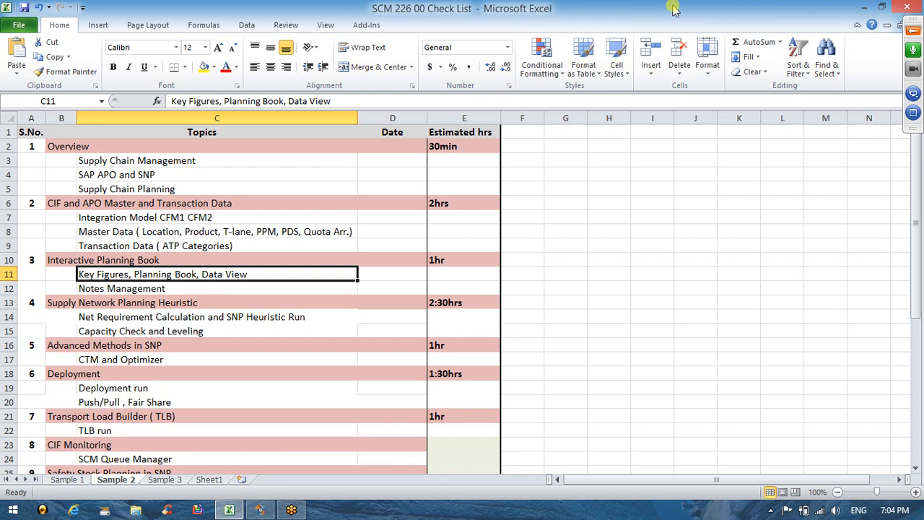
key("alt+Tab")
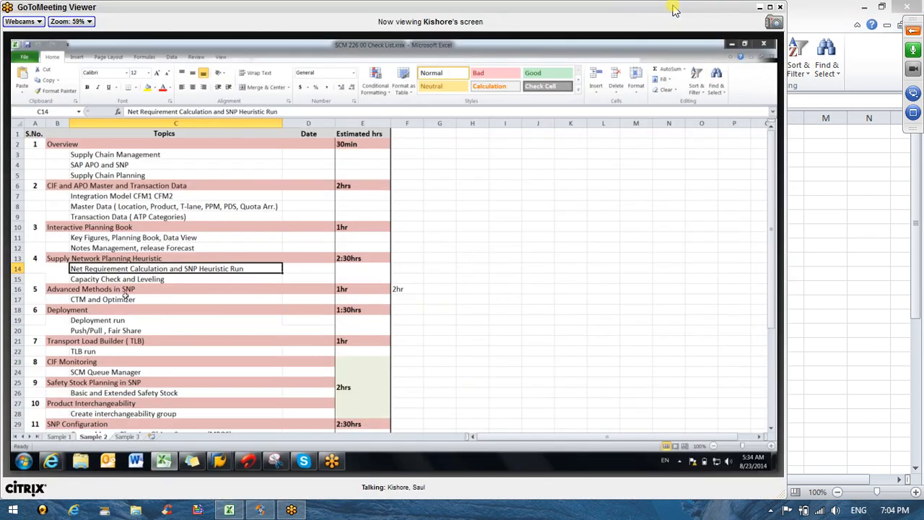
key("alt+Tab")
key("Tab")
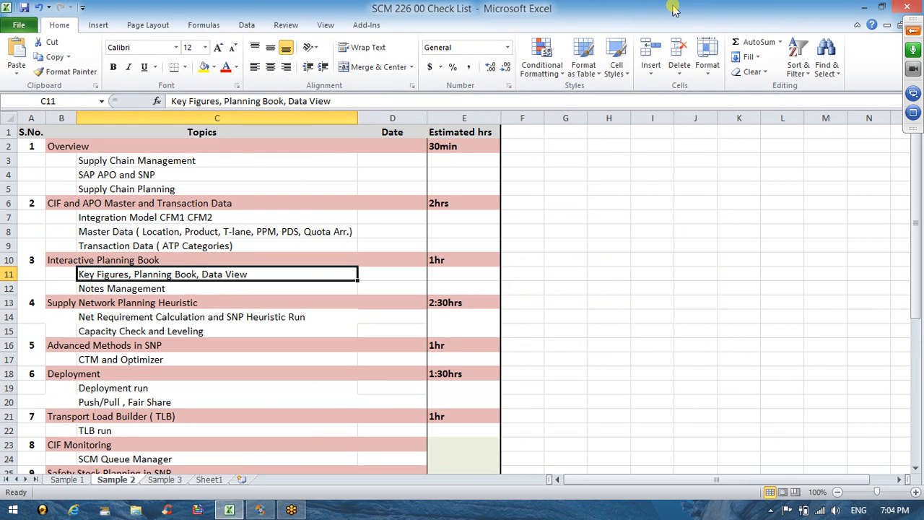
key("alt+Tab")
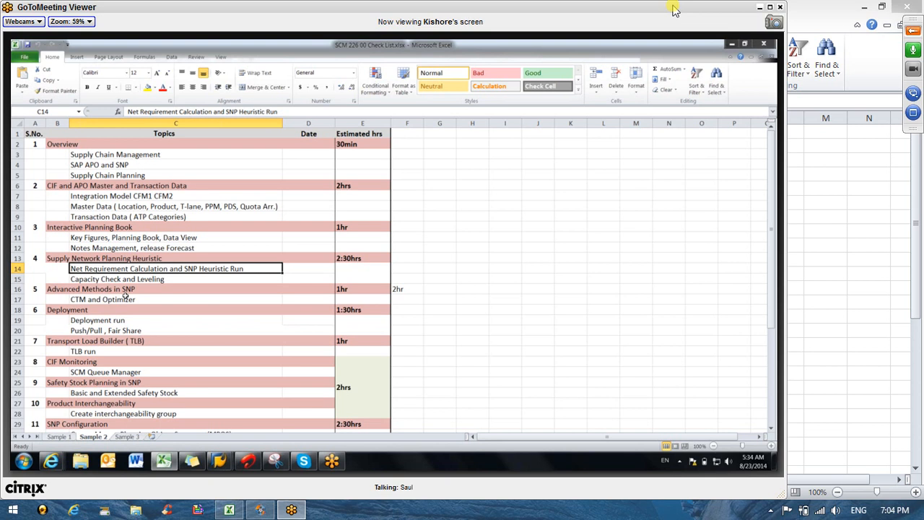
left_click(770, 8)
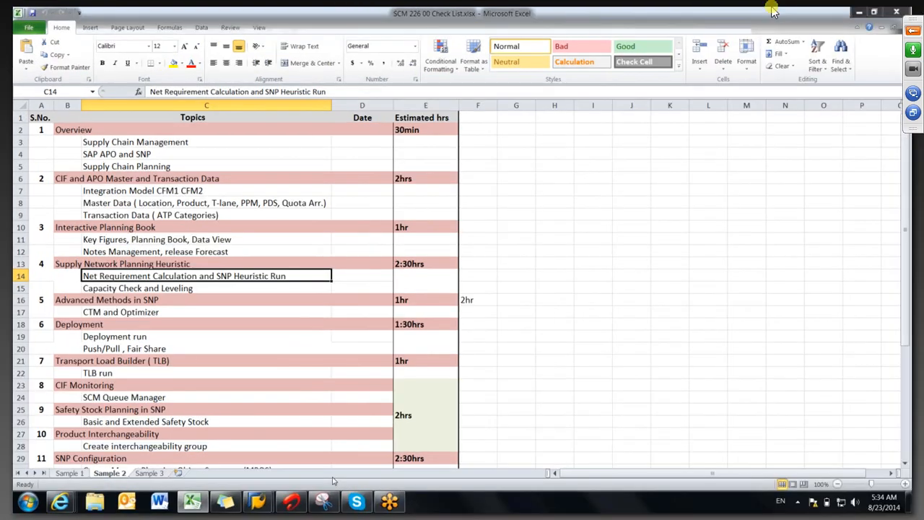
In SAP Easy Access, open Interactive Supply Network Planning (/SAPAPO/SNP94) from the Planning folder of Supply Network Planning.
left_click(254, 503)
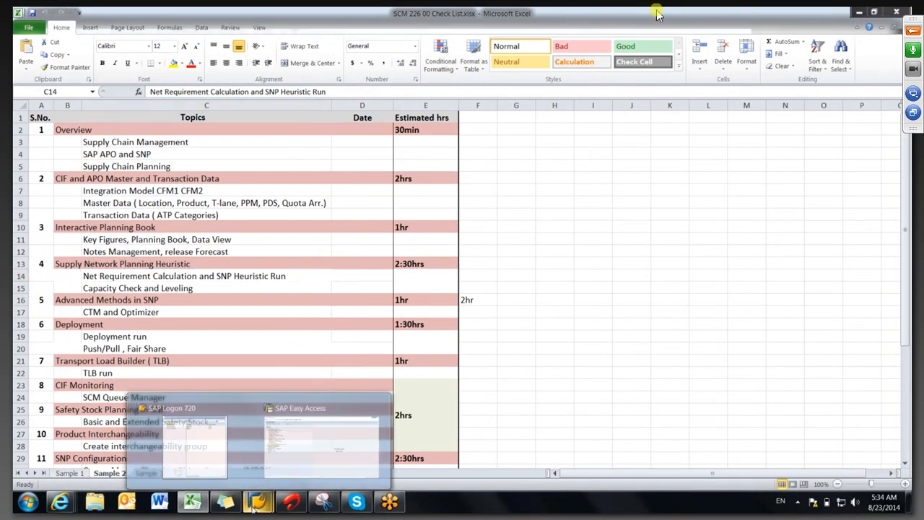
left_click(334, 459)
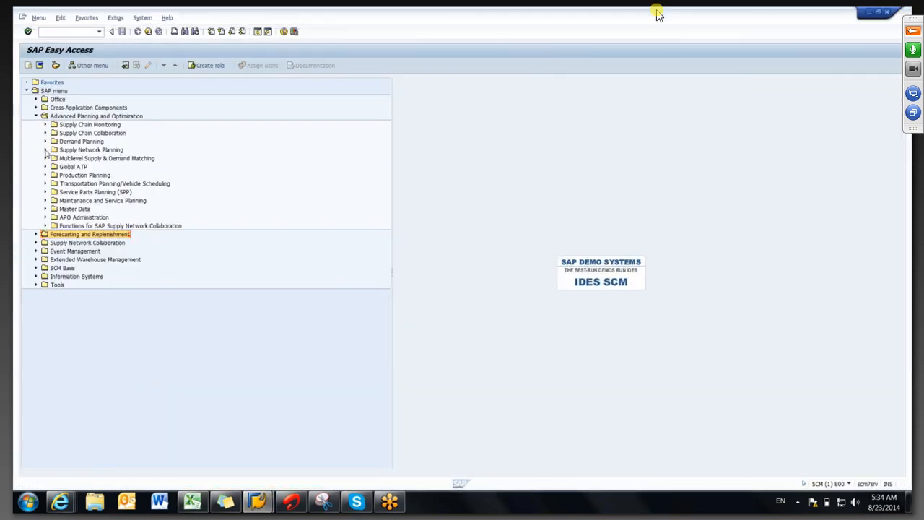
left_click(45, 150)
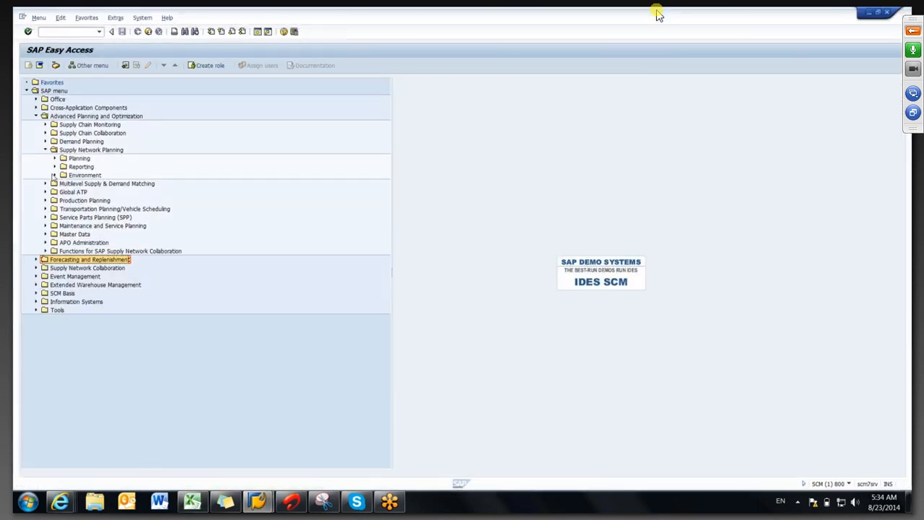
left_click(54, 175)
left_click(54, 158)
double_click(149, 175)
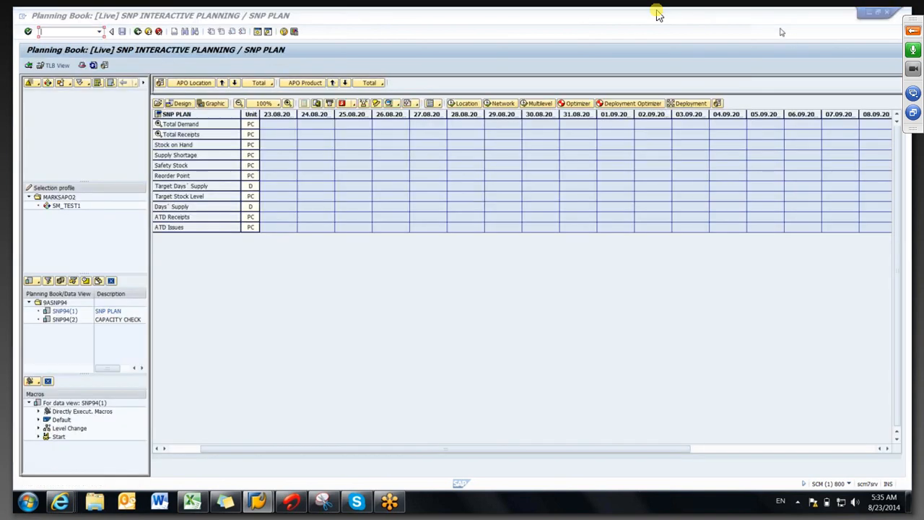
Load selection profile SM_TEST1, display product 2320 at location CUST70, and expand the Total Demand and Total Receipts key figures.
double_click(66, 206)
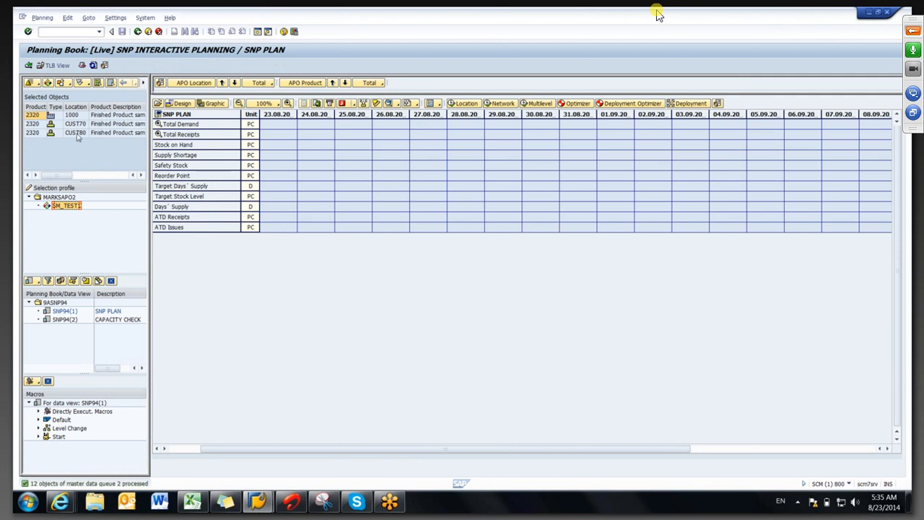
double_click(75, 123)
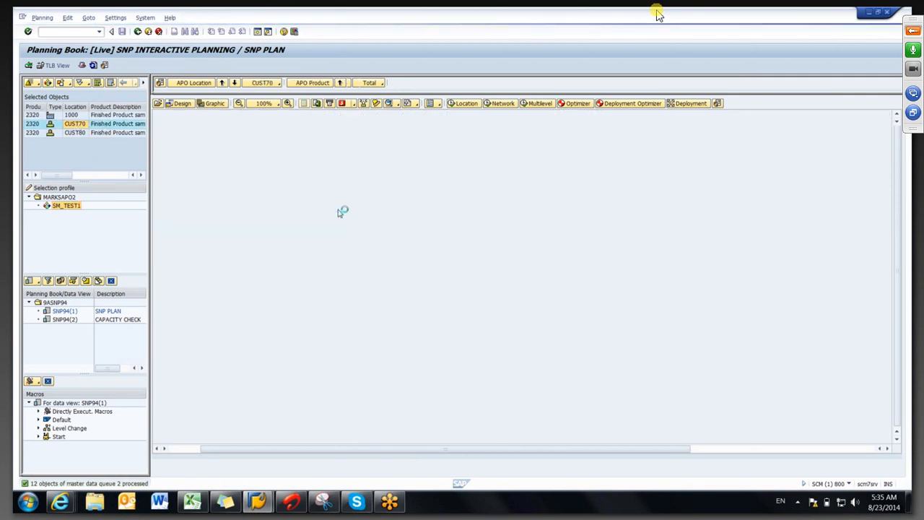
left_click(207, 124)
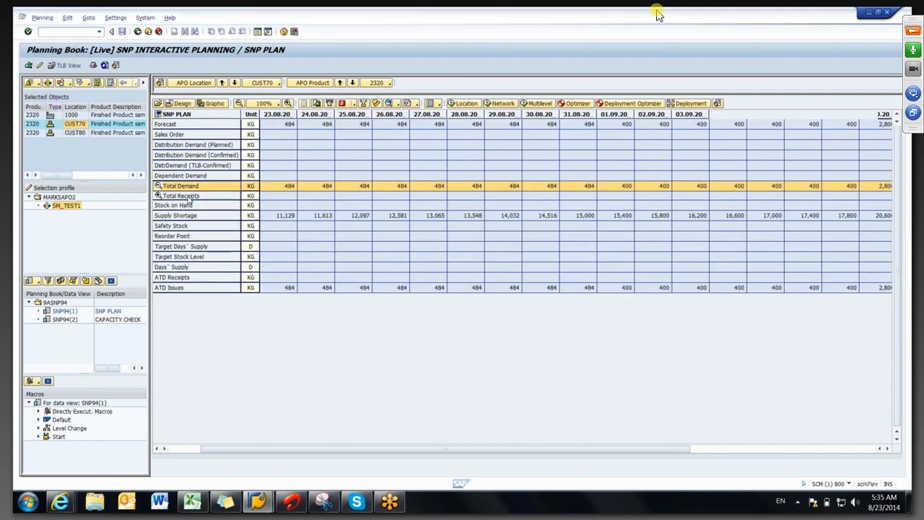
left_click(187, 198)
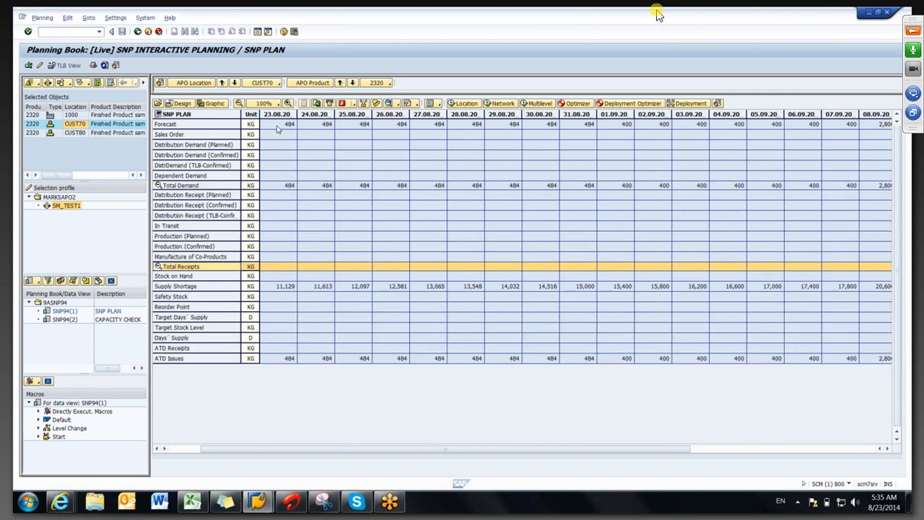
left_click_drag(277, 126, 668, 132)
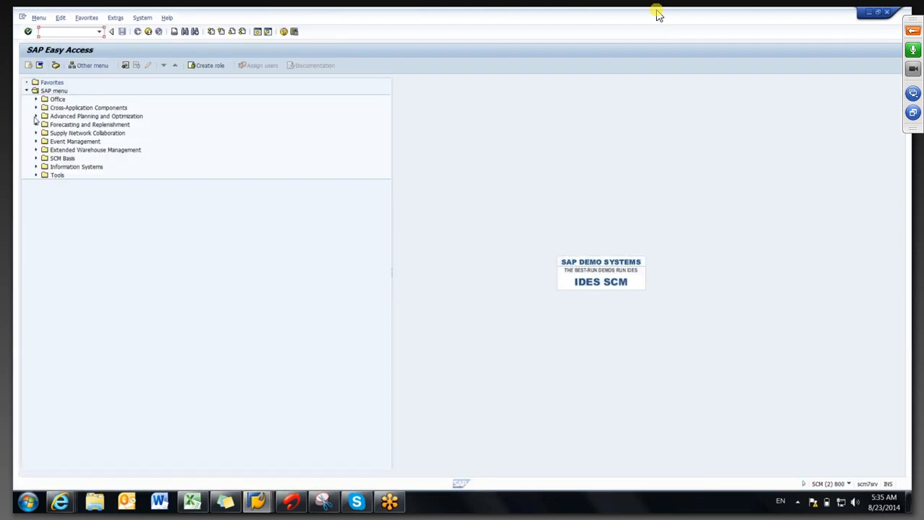
In the second SAP session, open Supply Network Planning in the Background (/SAPAPO/SNP01) from the SNP Planning folder.
left_click(35, 116)
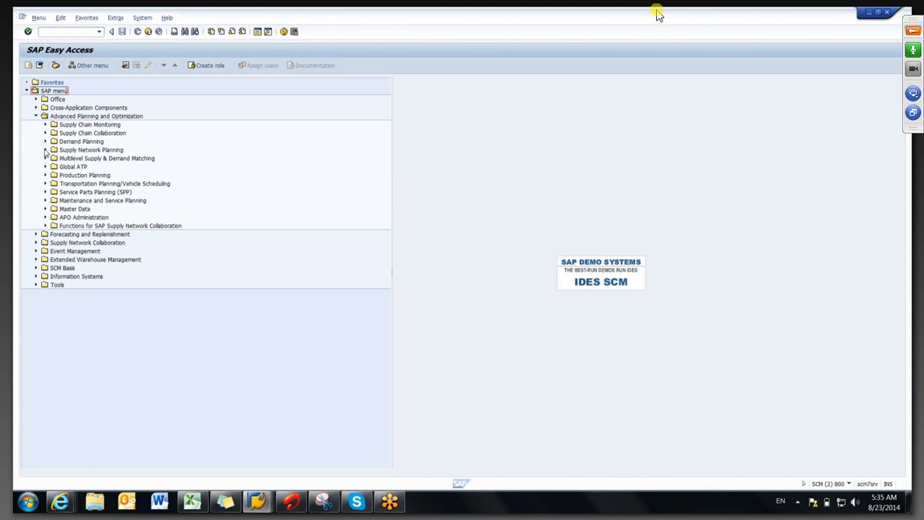
left_click(45, 150)
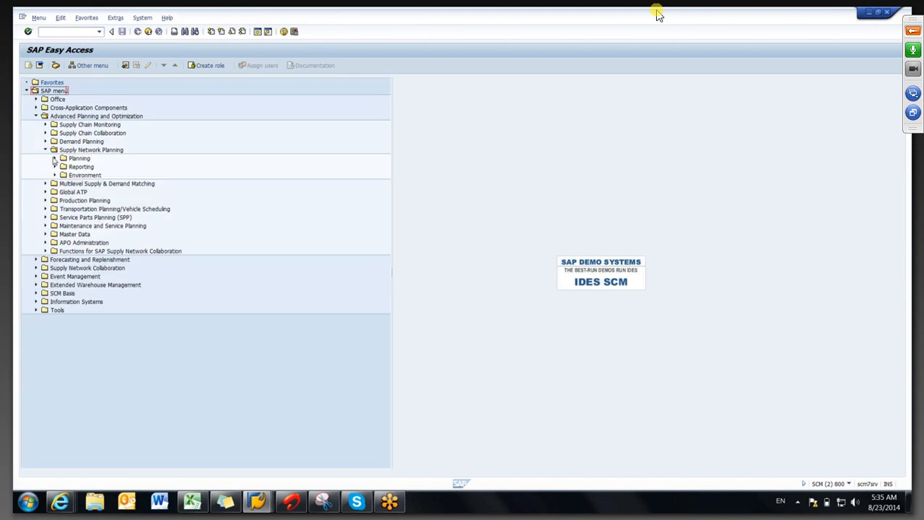
left_click(54, 159)
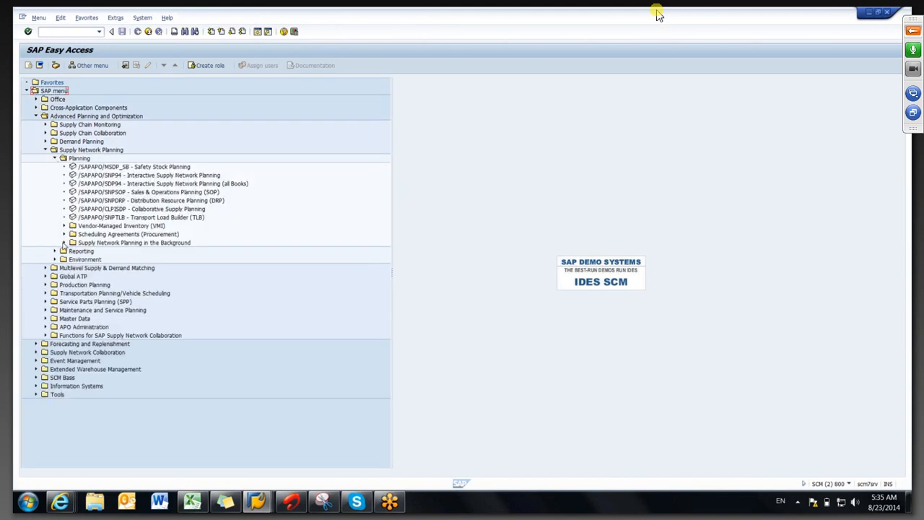
left_click(64, 243)
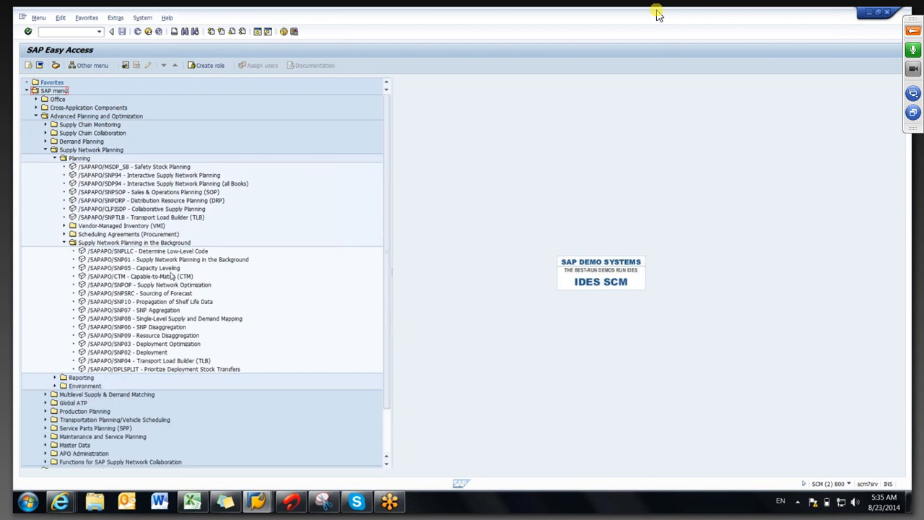
left_click(146, 261)
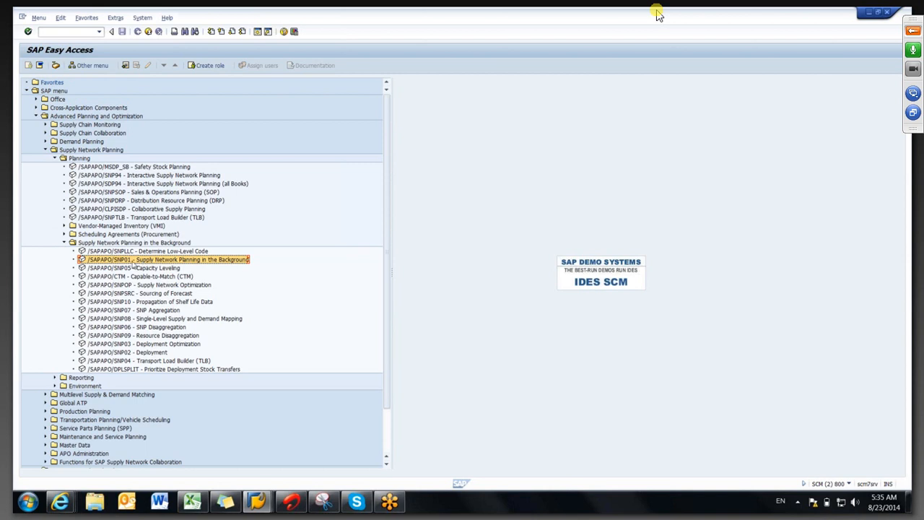
double_click(137, 262)
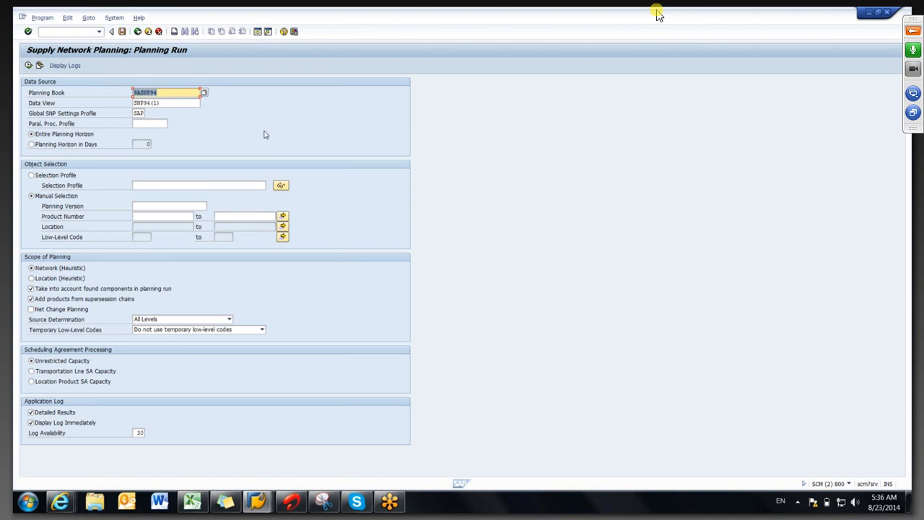
Compare the planning run's planning book and data view with the interactive planning book, checking its horizon through 20.10.2014.
left_click(164, 91)
left_click(173, 103)
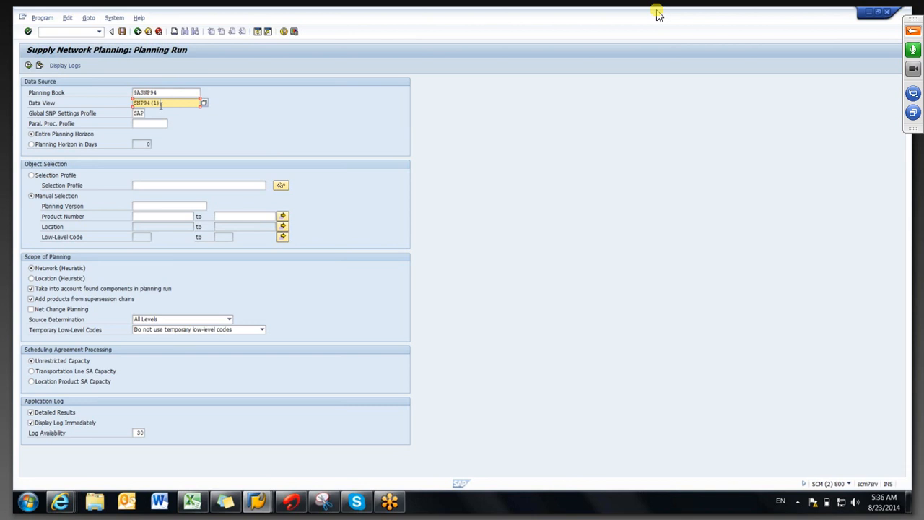
key("alt+Tab")
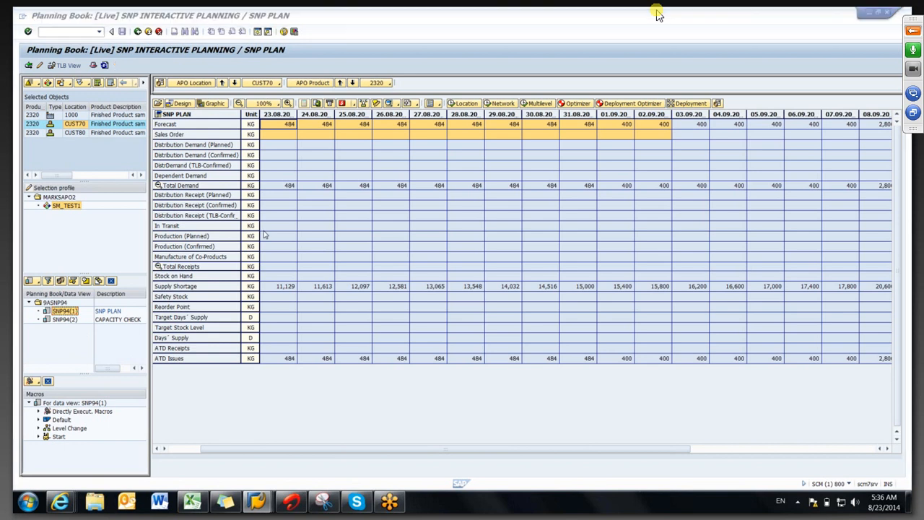
key("alt+Tab")
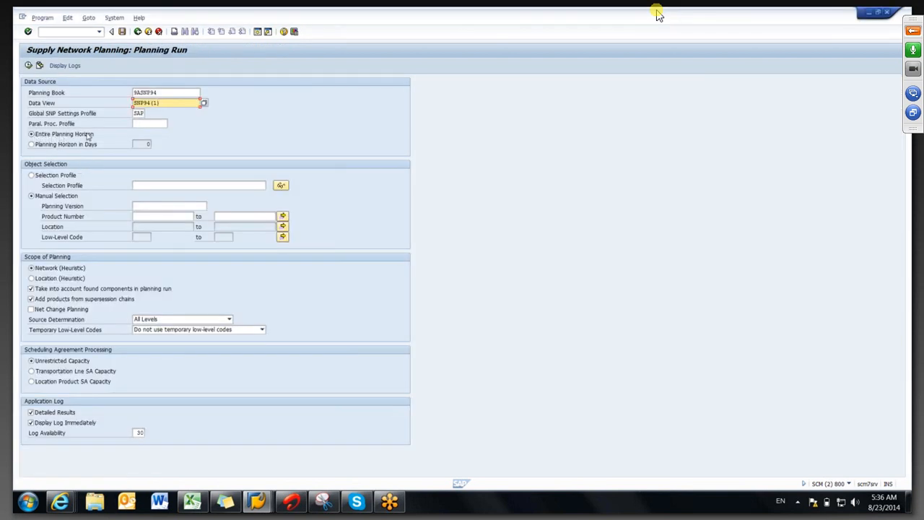
left_click_drag(175, 106, 207, 209)
key("alt+Tab")
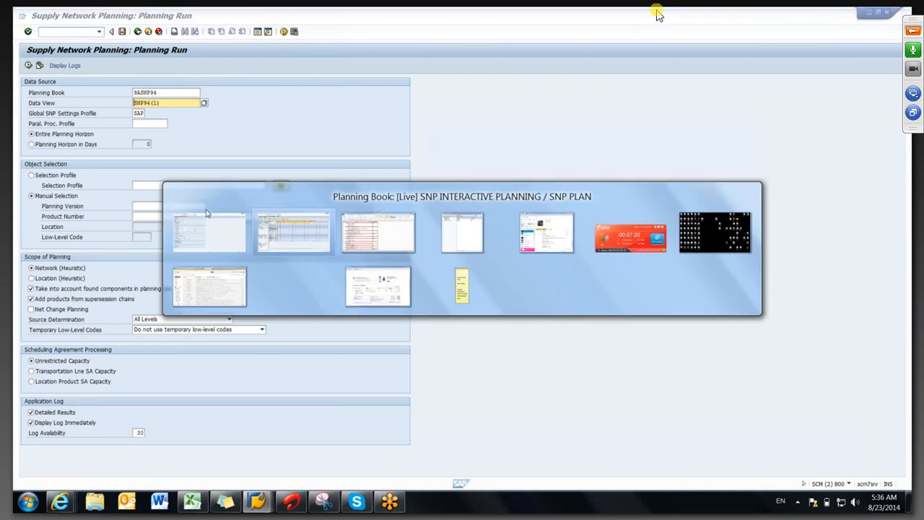
left_click_drag(404, 448, 503, 455)
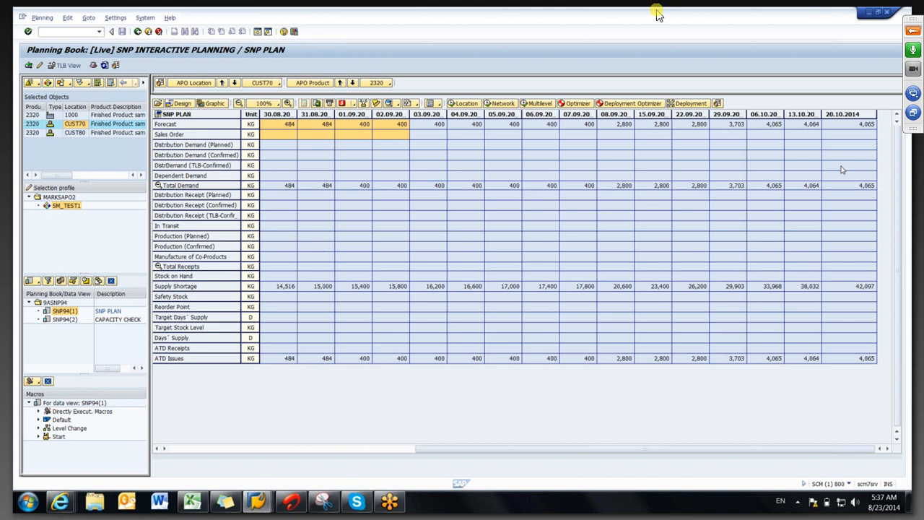
key("alt+Tab")
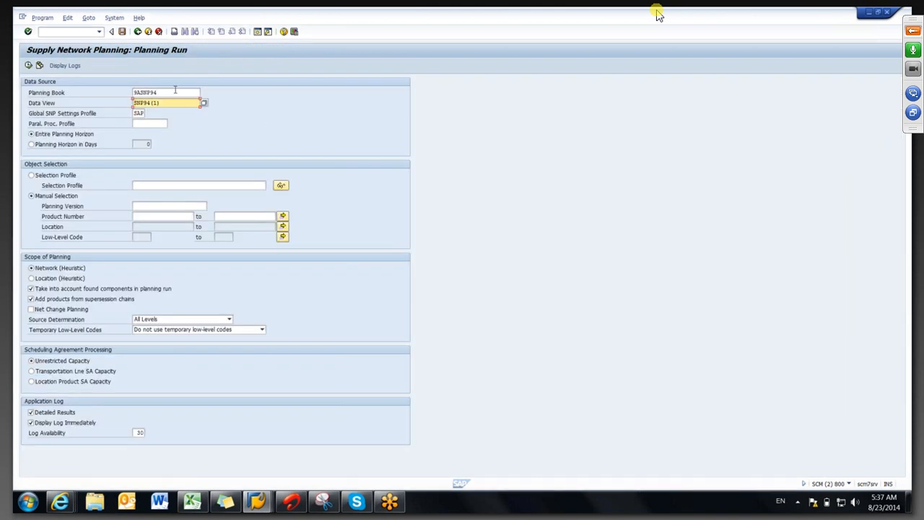
Enter planning version 000 in the manual object selection of the planning run.
left_click(175, 91)
left_click(169, 103)
left_click(147, 206)
type("000")
left_click(155, 216)
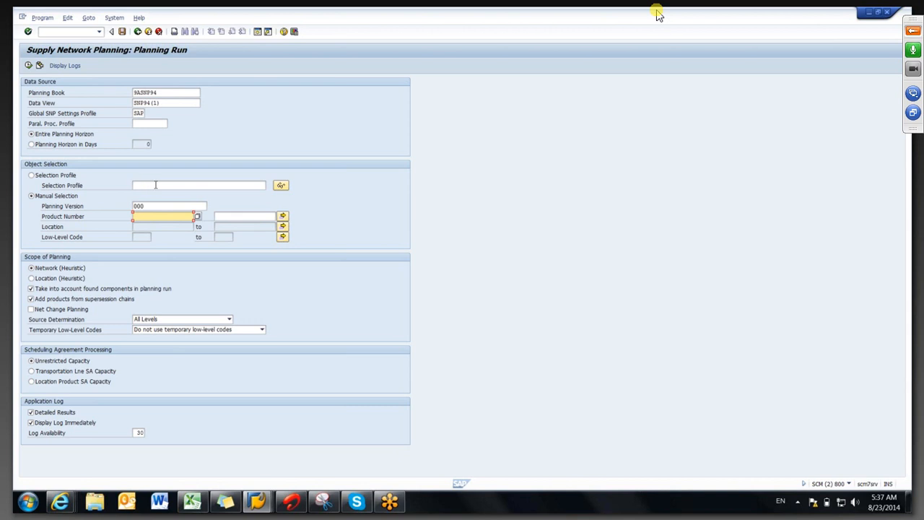
Check the selection profile in the interactive planning book as an alternative to the planning run's manual selection.
left_click(151, 185)
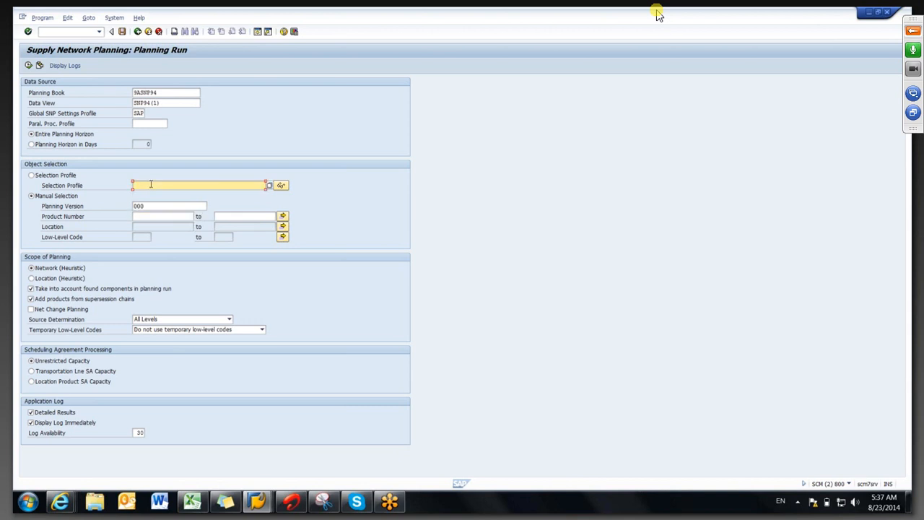
key("F4")
key("F8")
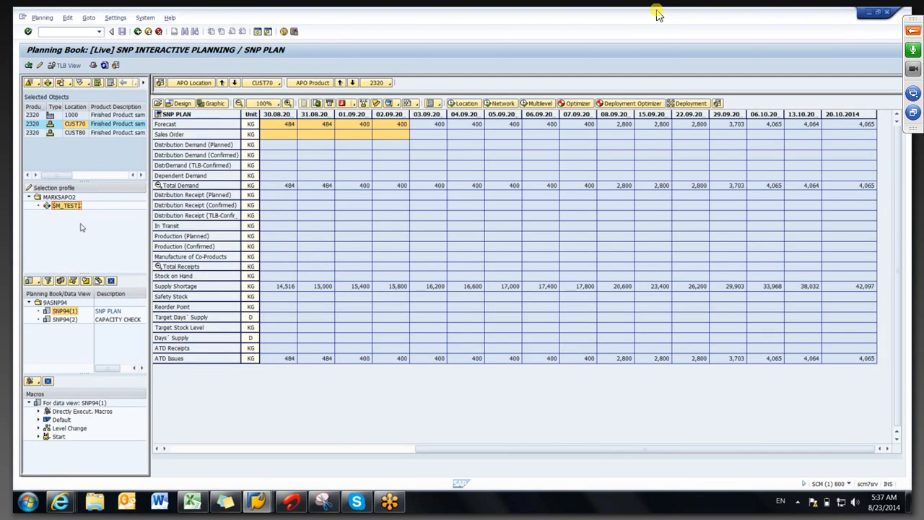
key("alt")
key("alt+Tab")
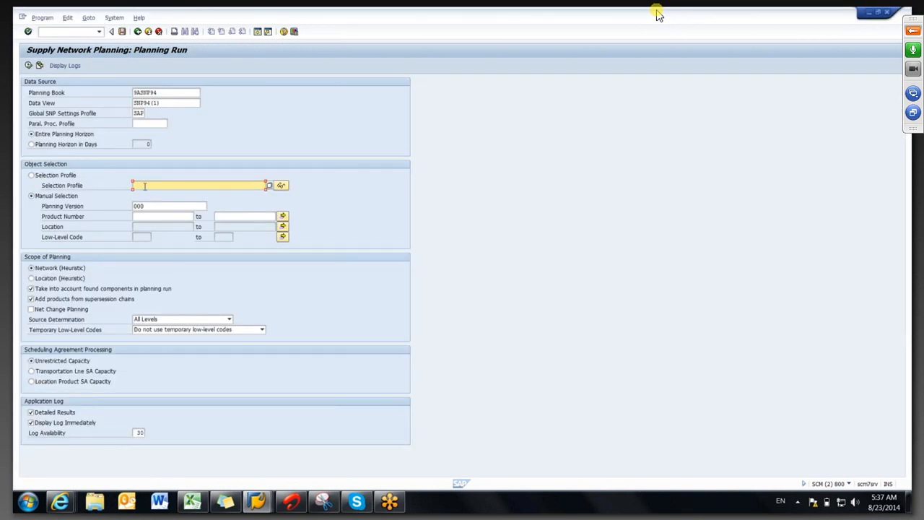
left_click(145, 216)
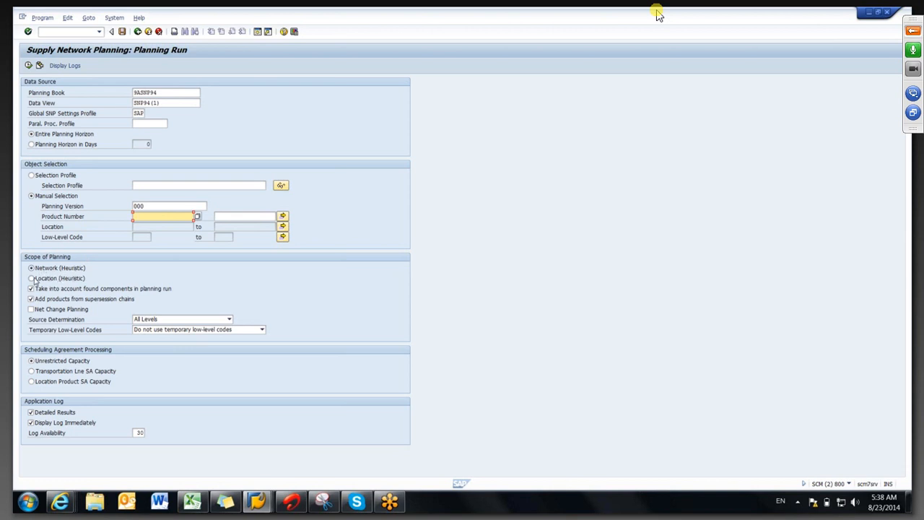
Set the scope of planning to Location (Heuristic), comparing its object selection fields with those of Network (Heuristic).
left_click(34, 281)
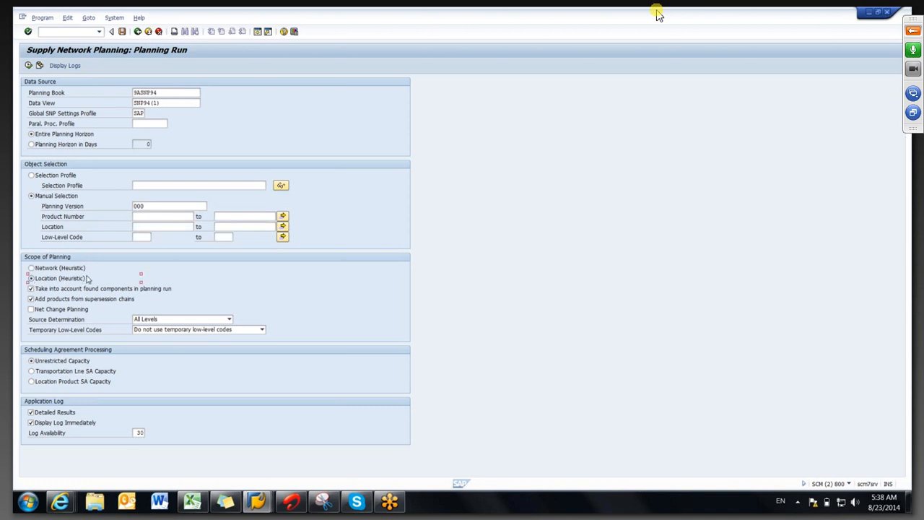
left_click(144, 228)
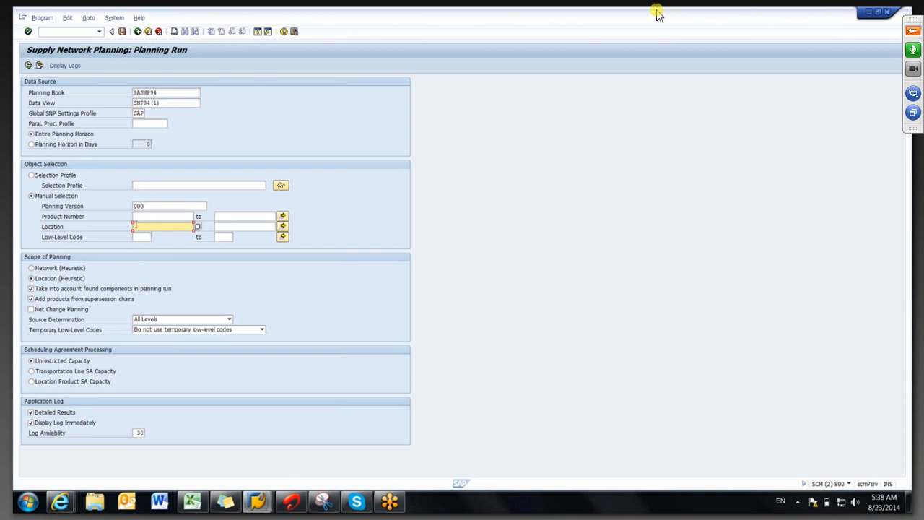
left_click(32, 268)
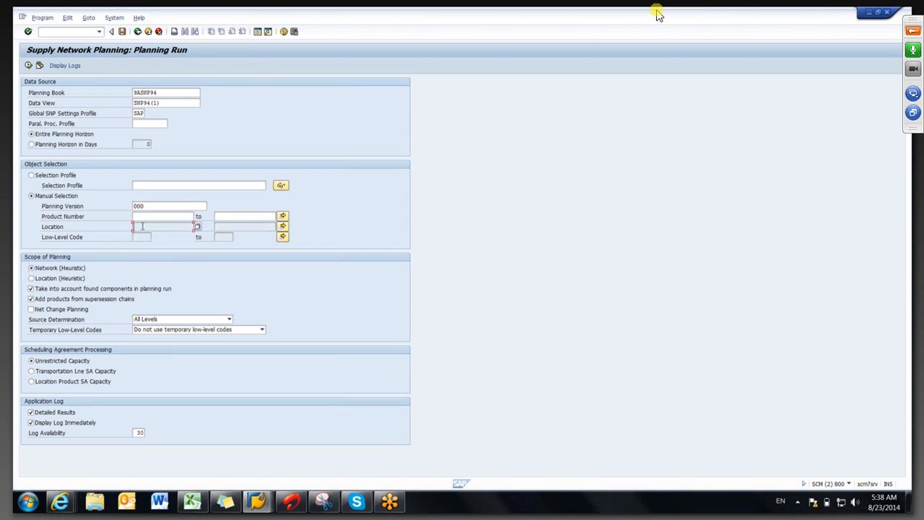
left_click(60, 282)
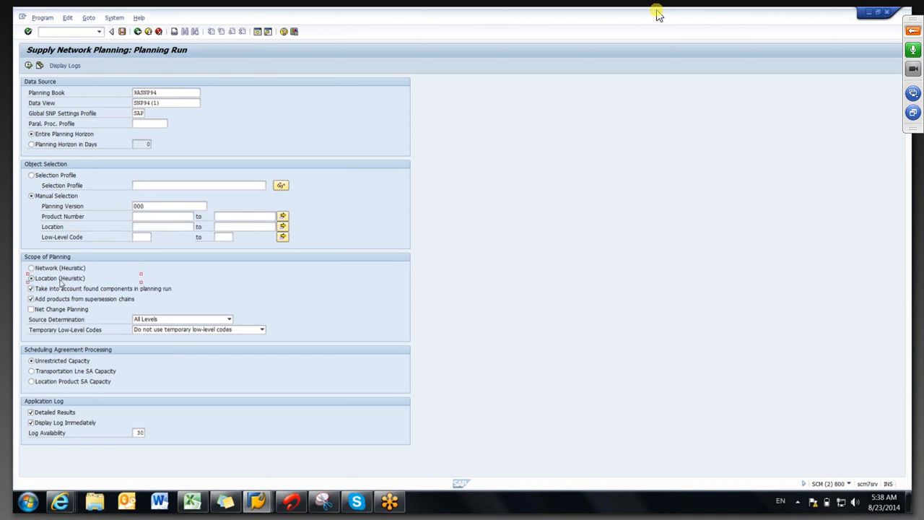
left_click(155, 227)
left_click(150, 216)
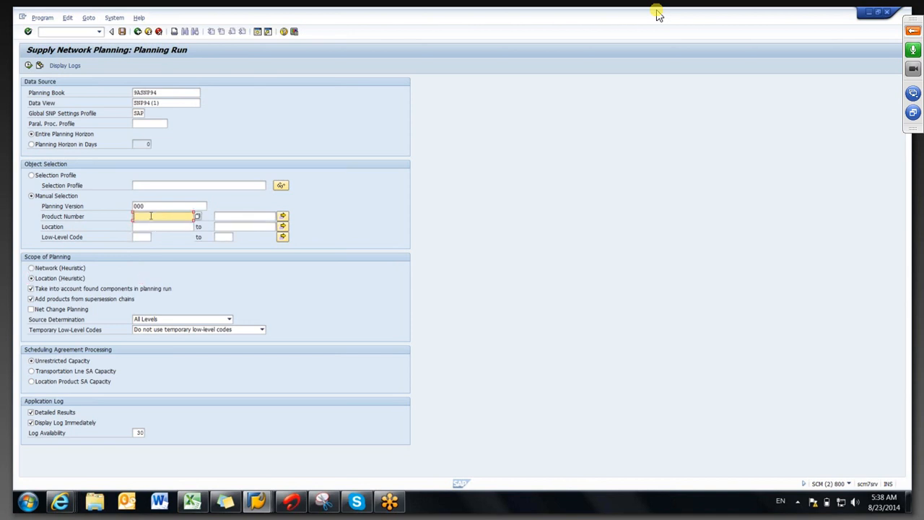
Enter product number 2320 and location CUST70 in the manual selection, checking both against the interactive planning book.
key("alt+Tab")
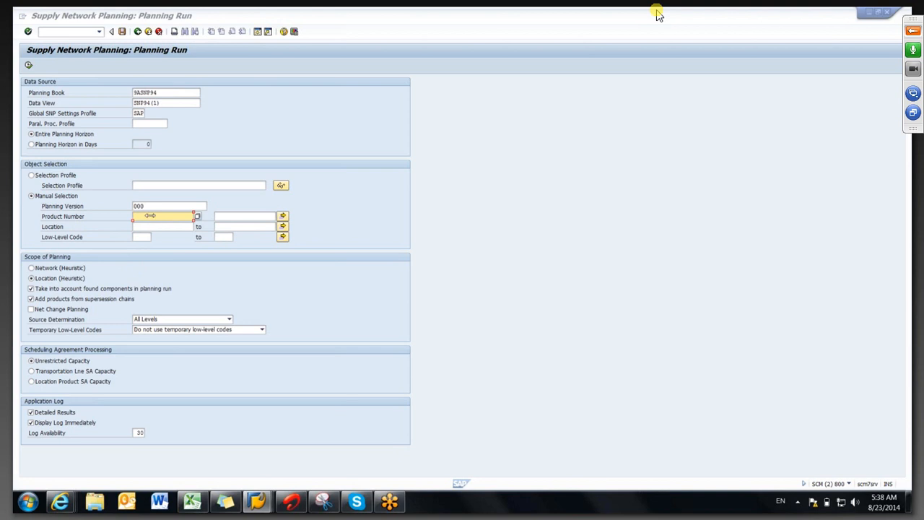
left_click(37, 127)
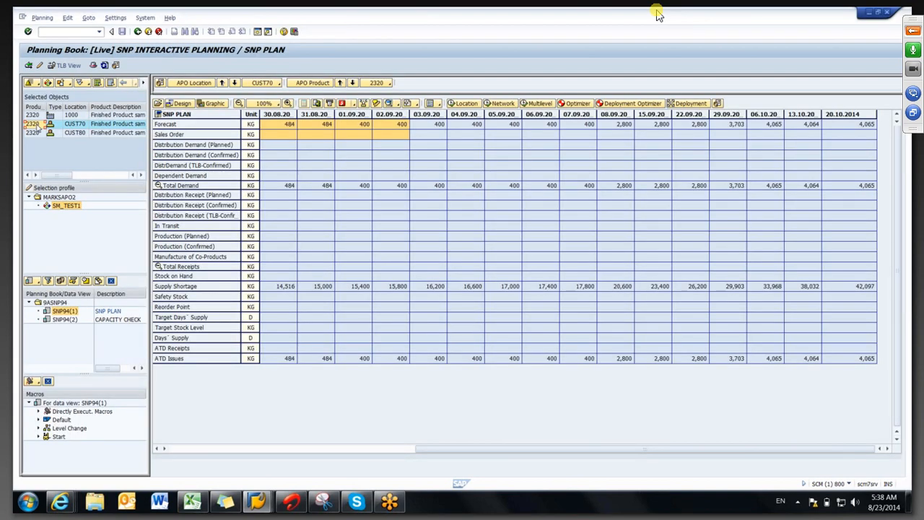
key("alt+Tab")
type("2320")
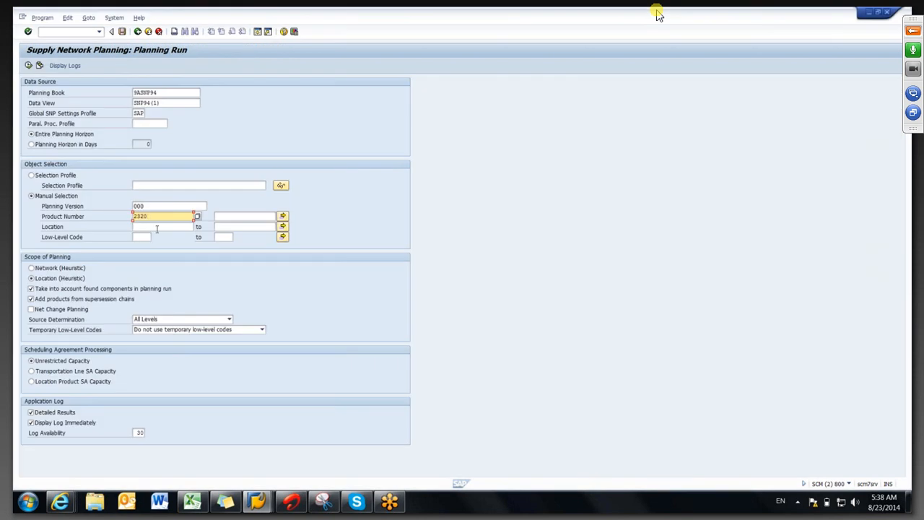
key("Tab")
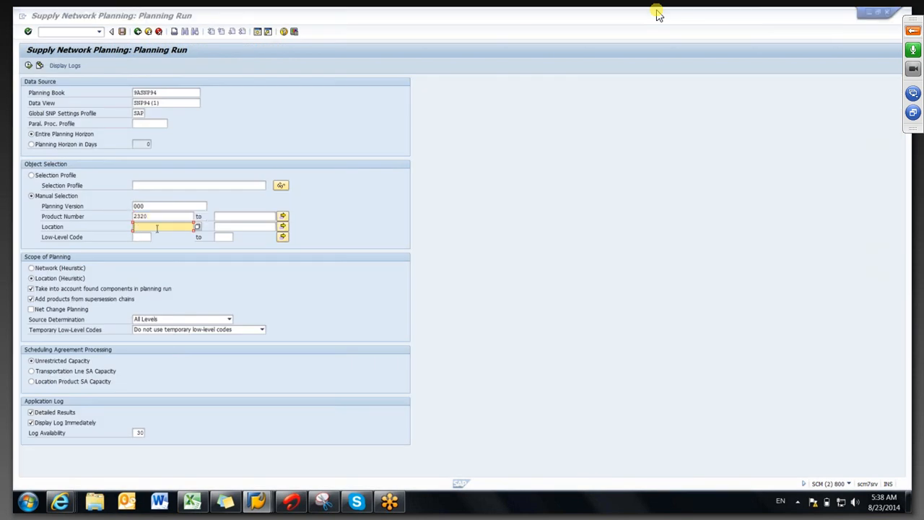
key("alt+Tab")
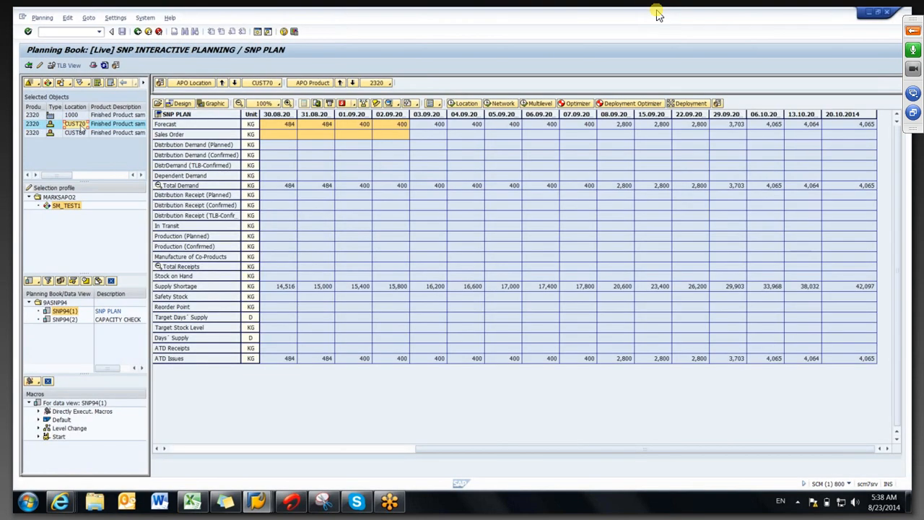
key("alt+Tab")
type("CUST70")
key("Return")
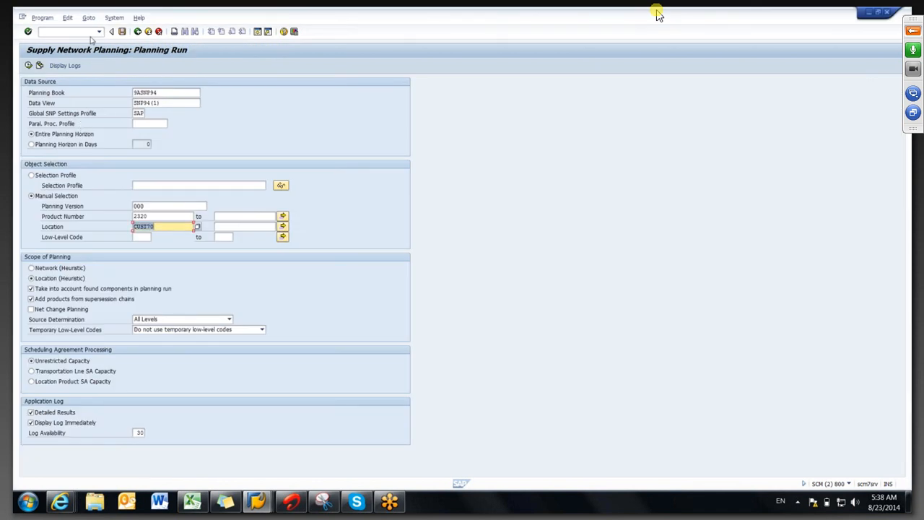
Execute the planning run and review the location products, demands and stock transfers in the application log.
left_click(28, 65)
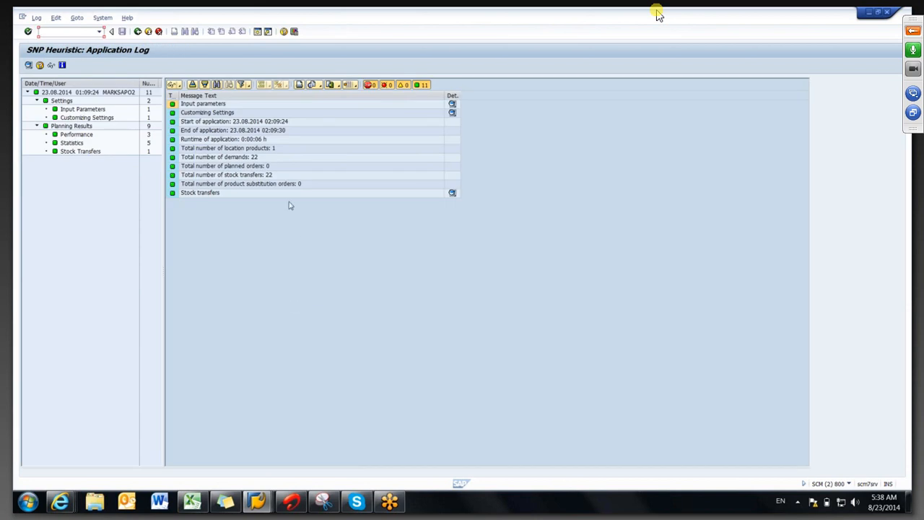
left_click(277, 149)
left_click(260, 159)
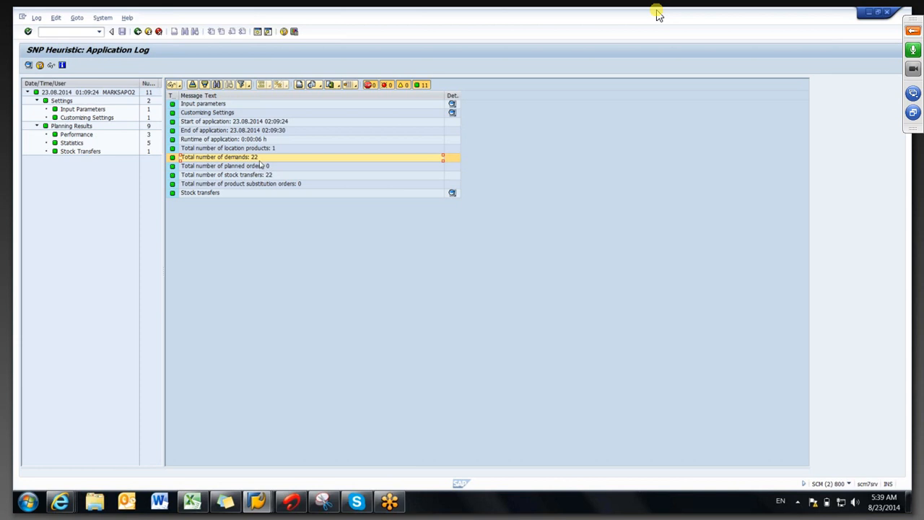
left_click(279, 178)
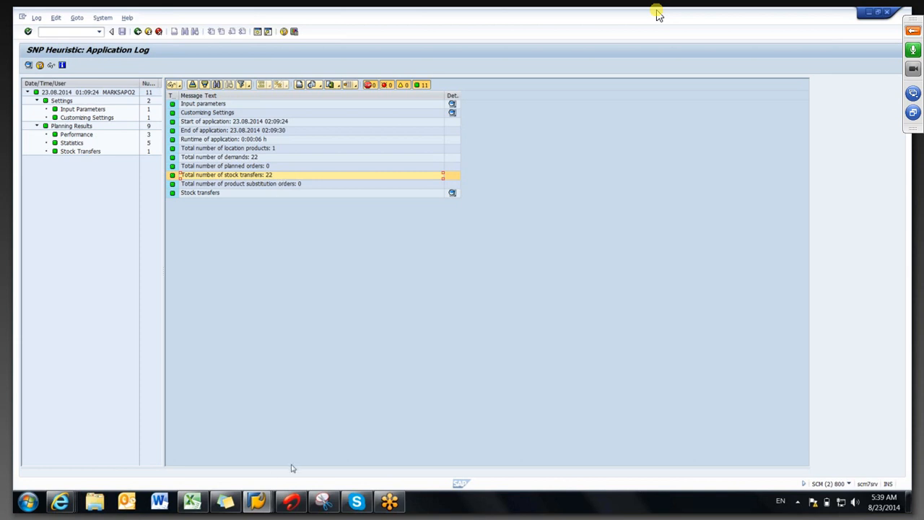
Return to the interactive planning book, refresh its data, and expand the Total Receipts and Total Demand key figures.
mouse_move(258, 500)
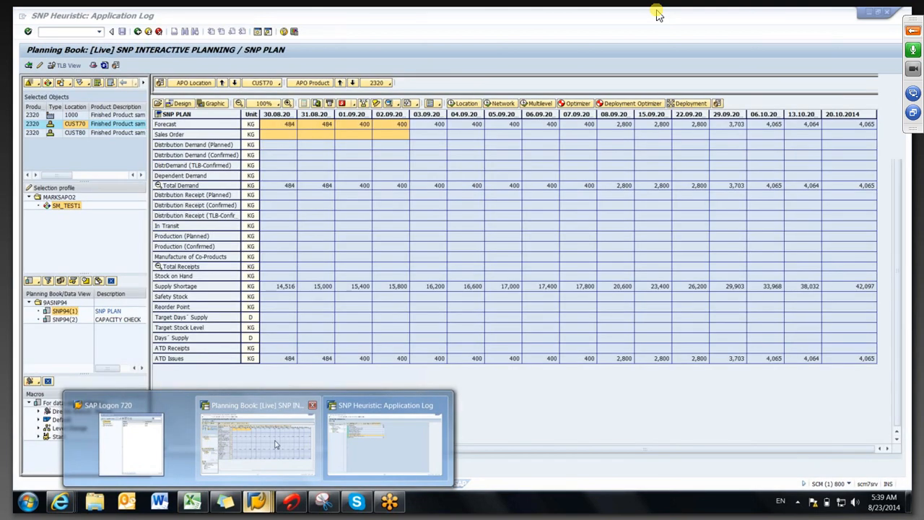
left_click(275, 444)
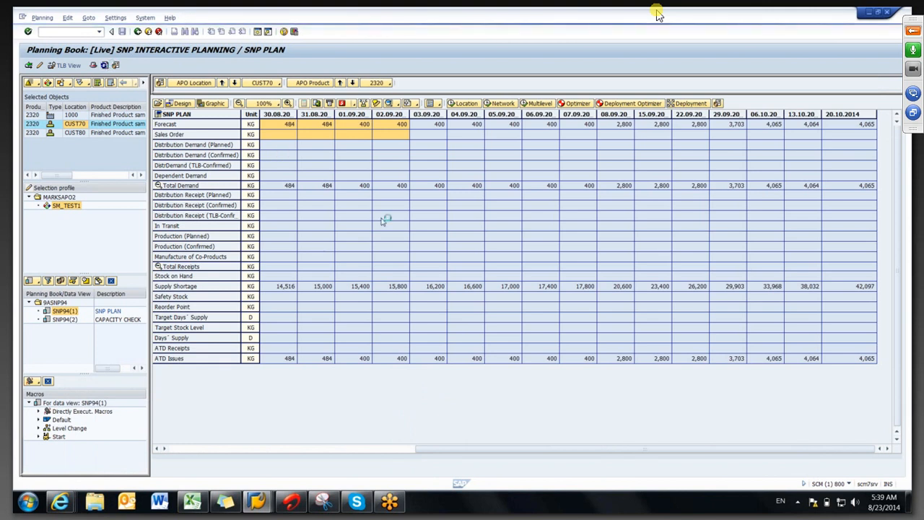
double_click(186, 135)
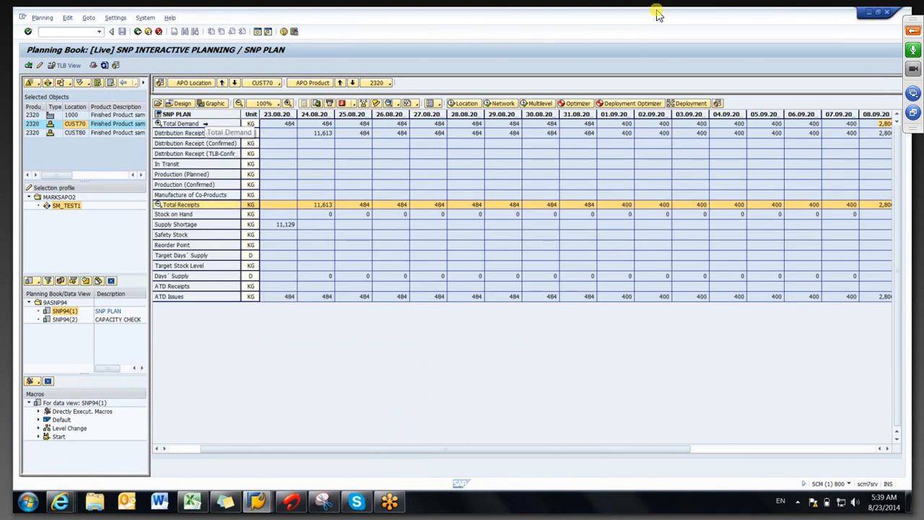
left_click(189, 124)
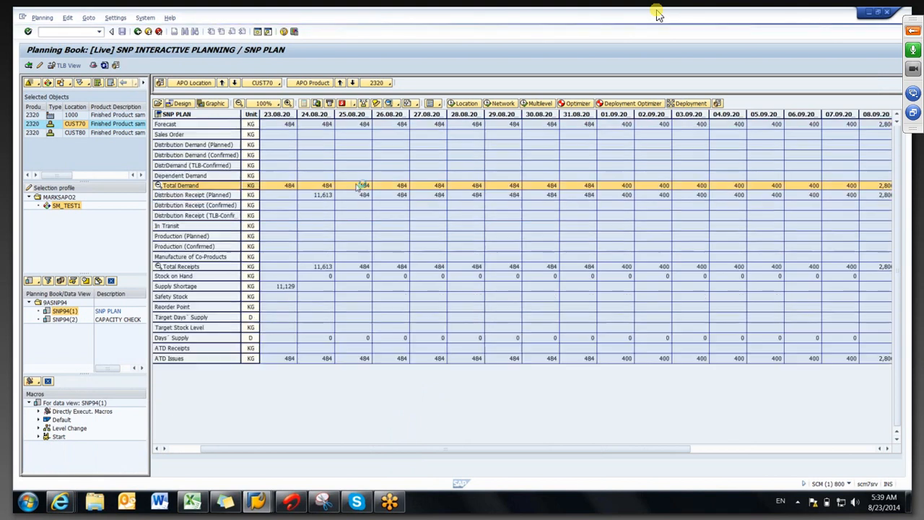
Examine the Distribution Receipt (Planned) row and the order details behind its 27.08 quantity, closing the details when finished.
left_click(311, 198)
left_click(351, 198)
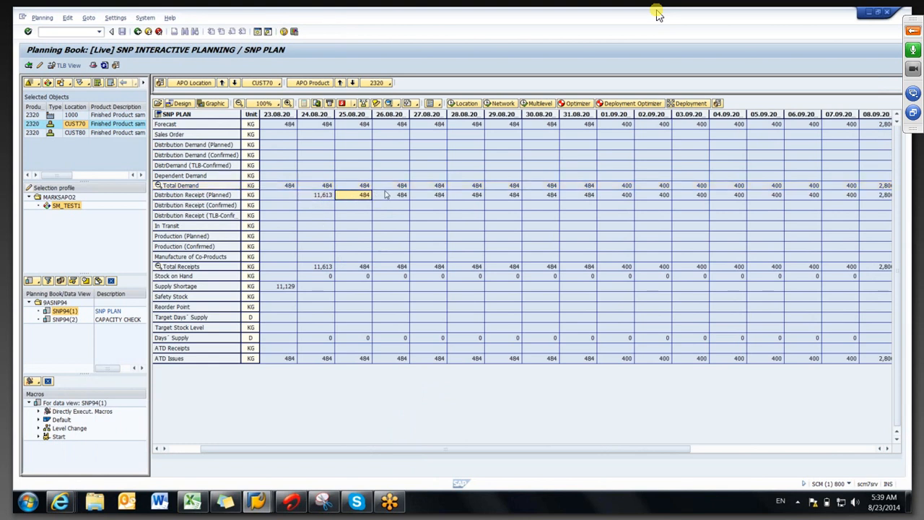
left_click(434, 196)
left_click(460, 200)
left_click(443, 228)
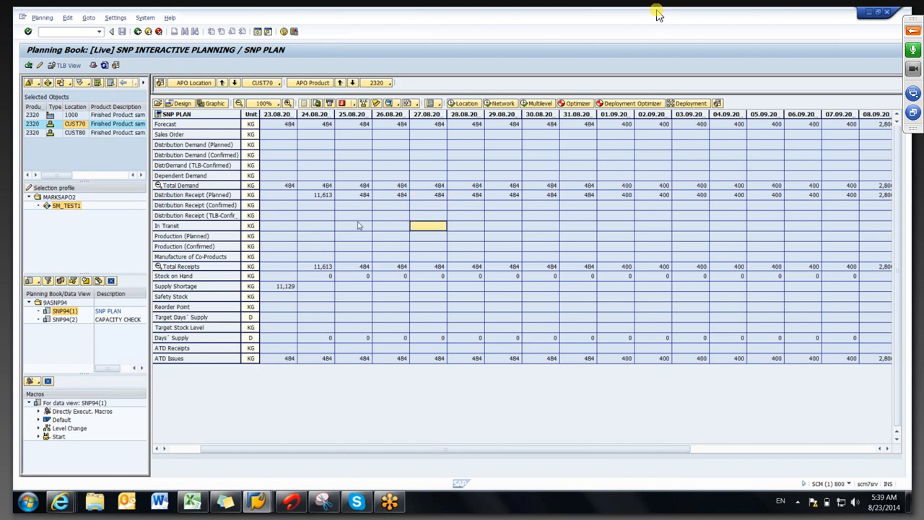
left_click(431, 197)
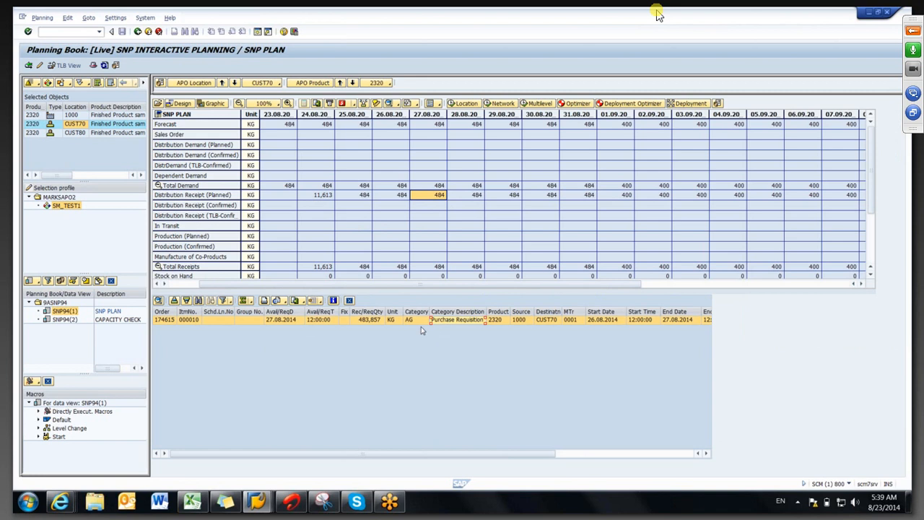
left_click(421, 323)
left_click(351, 301)
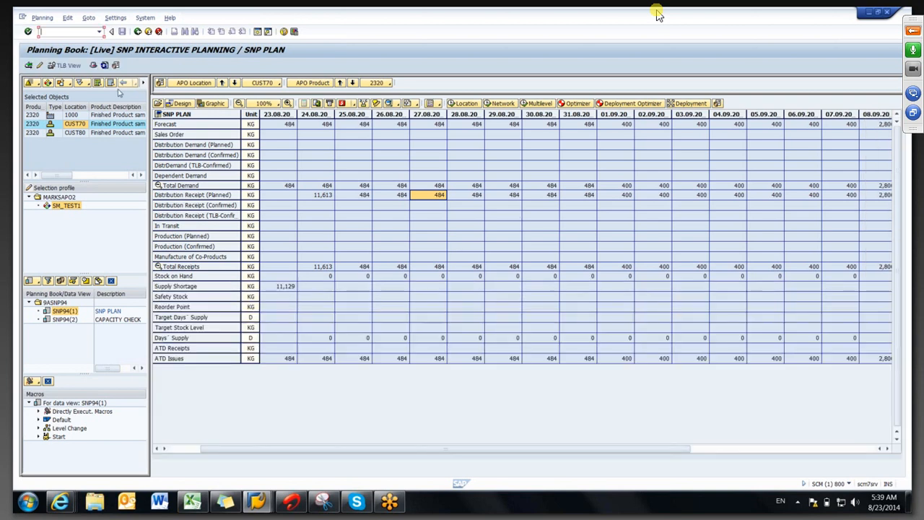
Refresh the planning book data and expand the Total Receipts and Total Demand key figures again.
left_click(105, 66)
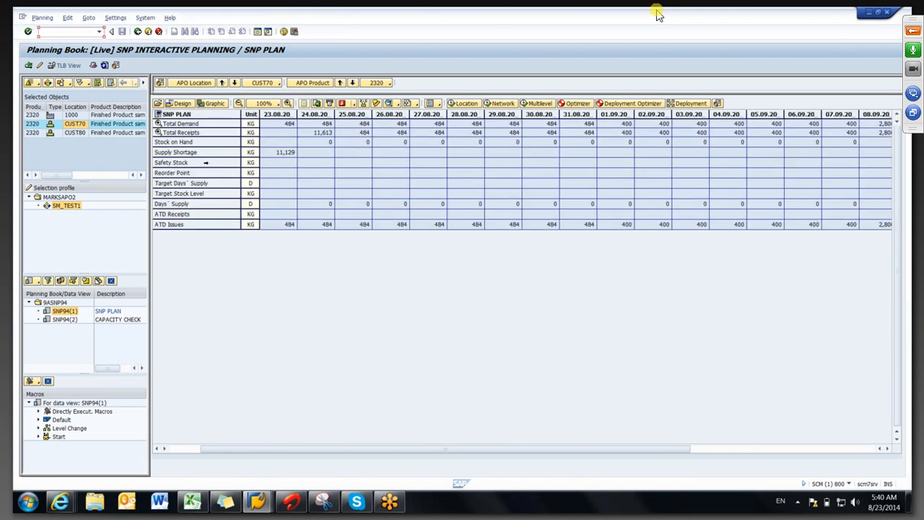
double_click(182, 133)
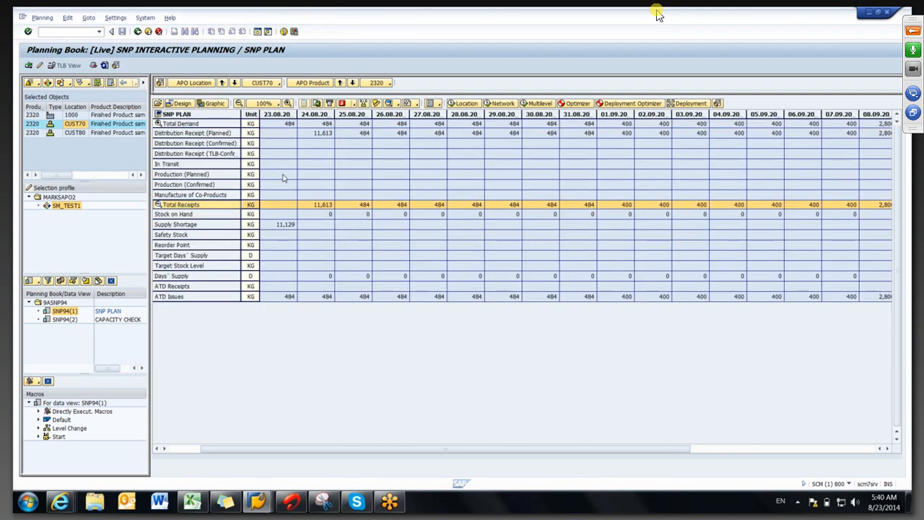
double_click(214, 124)
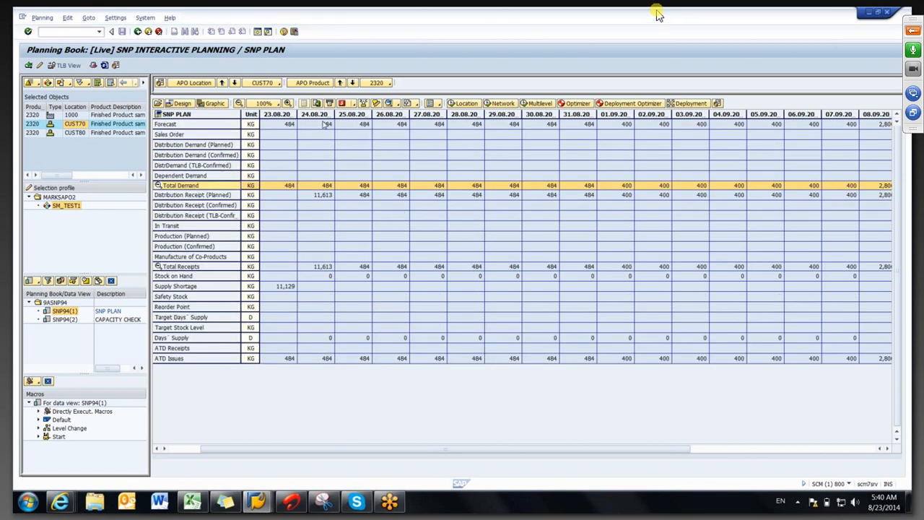
Highlight the Distribution Receipt (Planned) quantities from 24.08 through 30.08 to examine the planned receipts.
left_click_drag(339, 196, 546, 207)
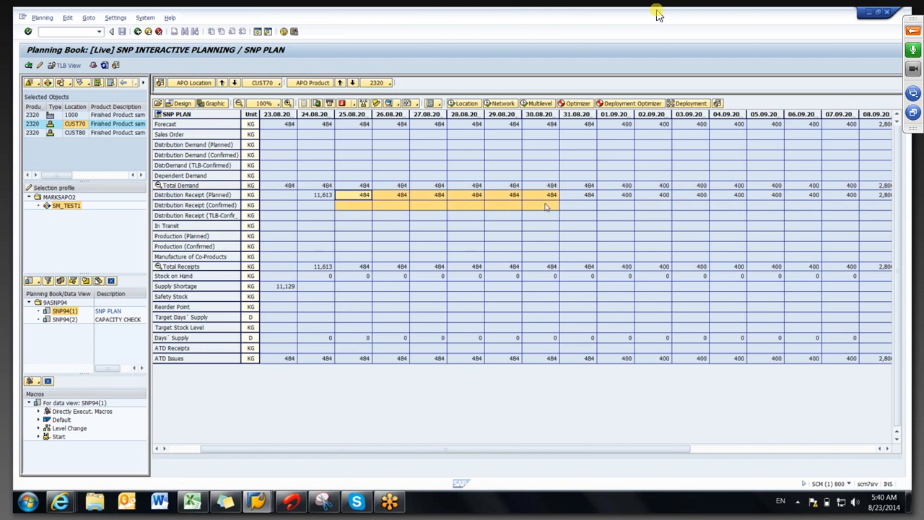
left_click(465, 267)
left_click_drag(314, 206, 542, 207)
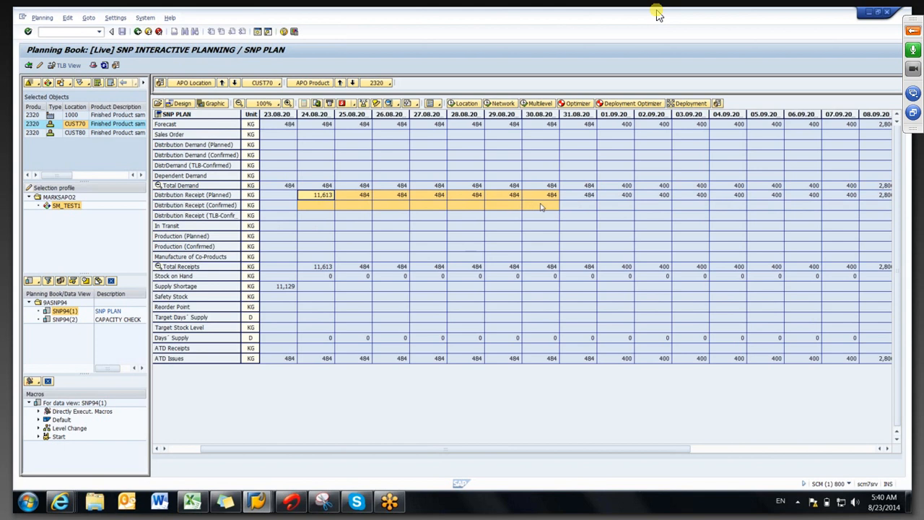
left_click(228, 195)
left_click(397, 216)
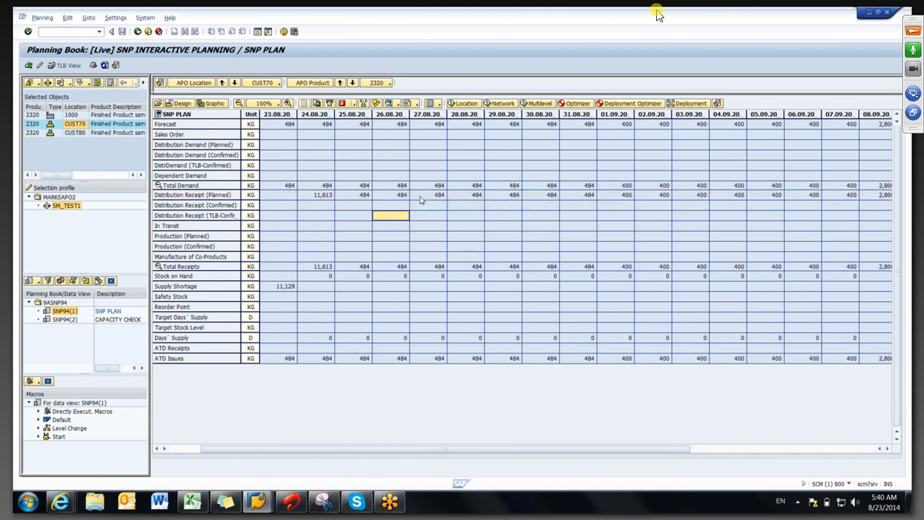
Show the order details of the 27.08 planned distribution receipt, examine its category and source location, and close the details.
left_click(421, 197)
double_click(421, 197)
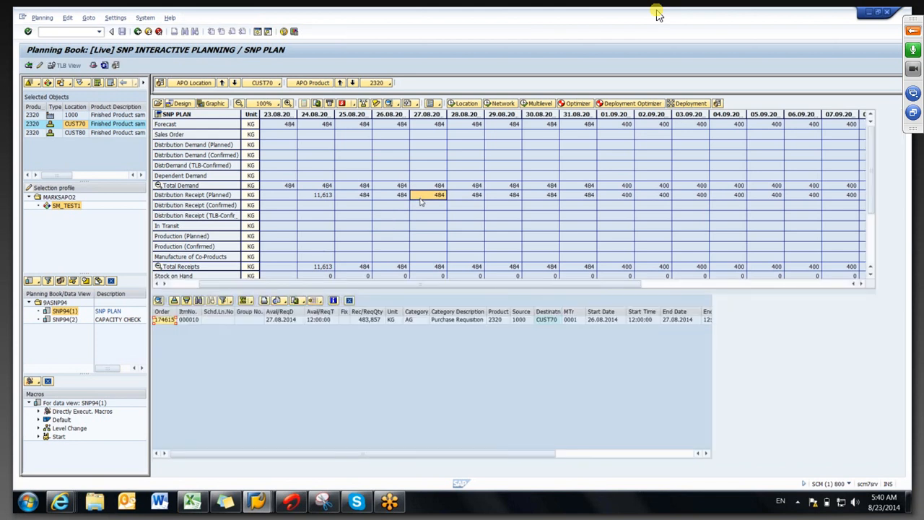
left_click(443, 321)
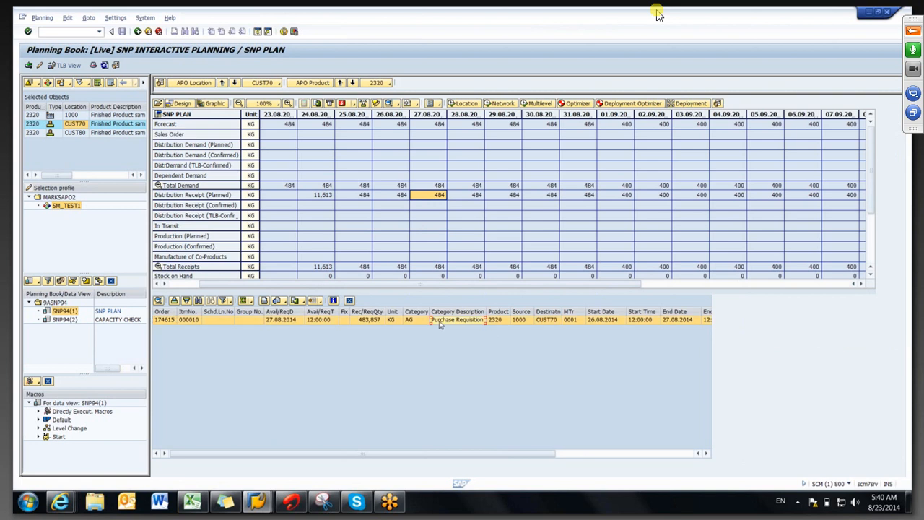
left_click(423, 322)
left_click(524, 324)
left_click(500, 353)
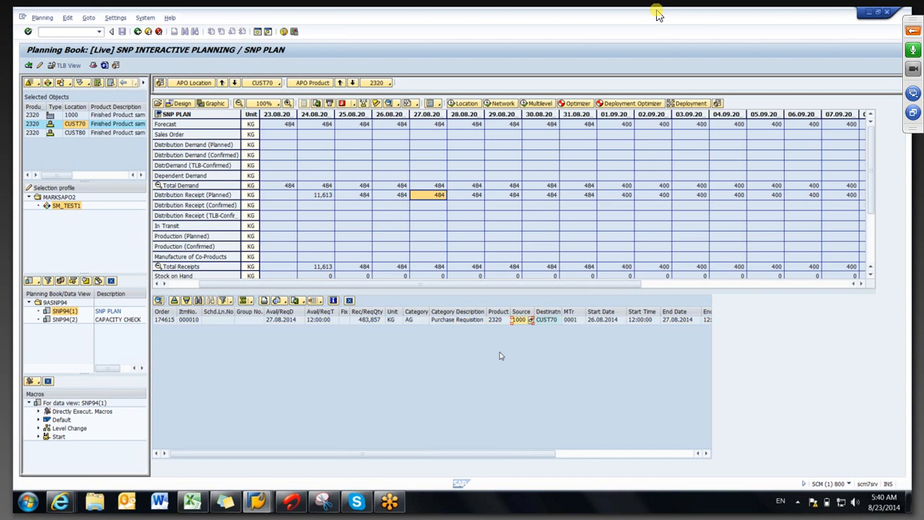
left_click(350, 301)
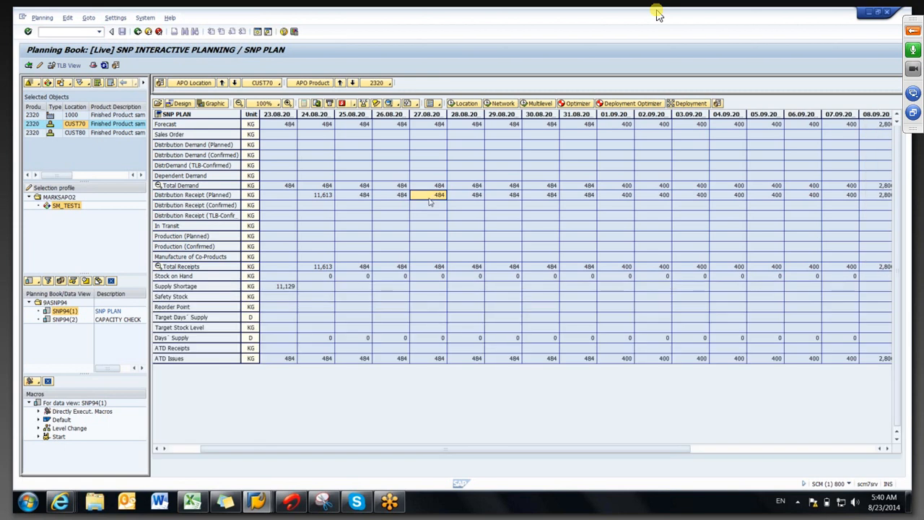
Compare the daily forecasts of 25.08 and 26.08 with their planned distribution receipts, and inspect the 24.08 receipt.
left_click(384, 223)
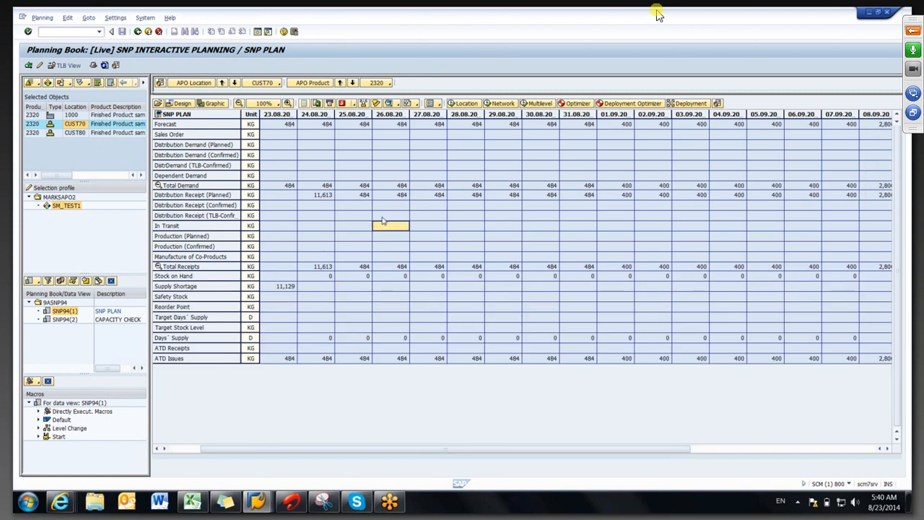
left_click(360, 125)
left_click(355, 196)
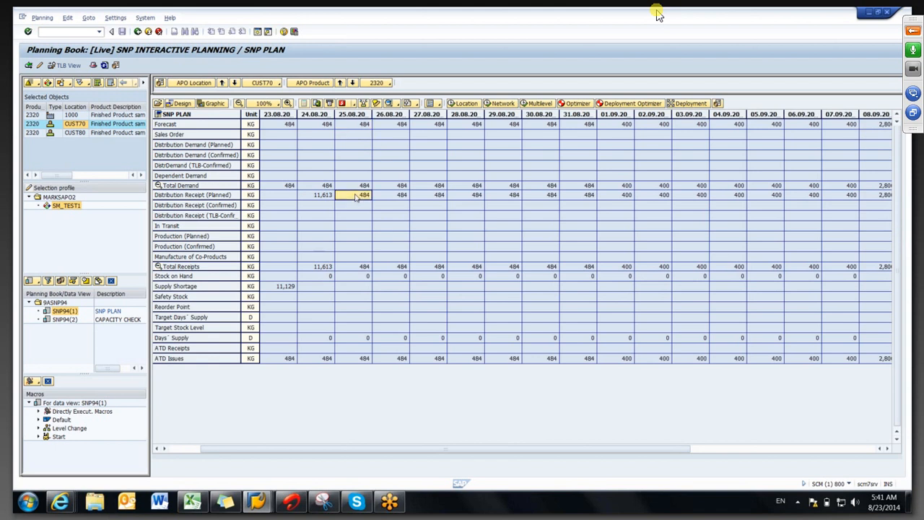
left_click(396, 124)
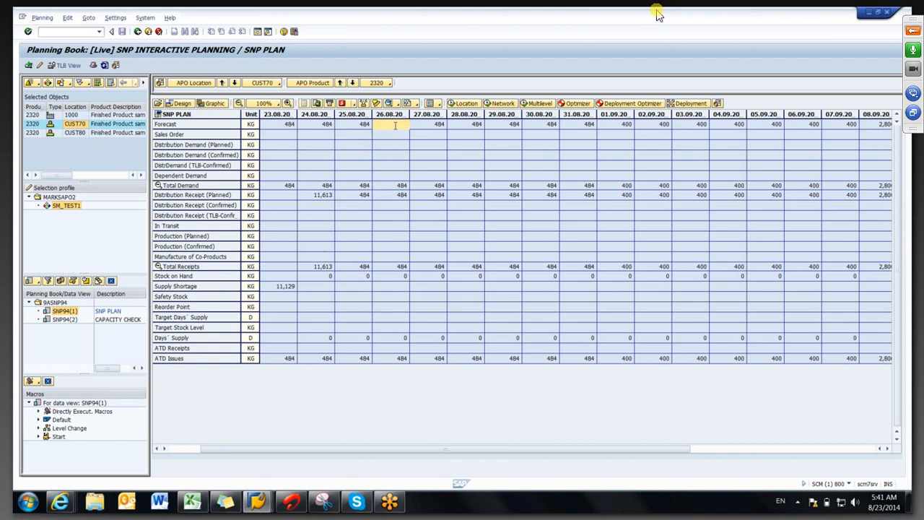
left_click(394, 198)
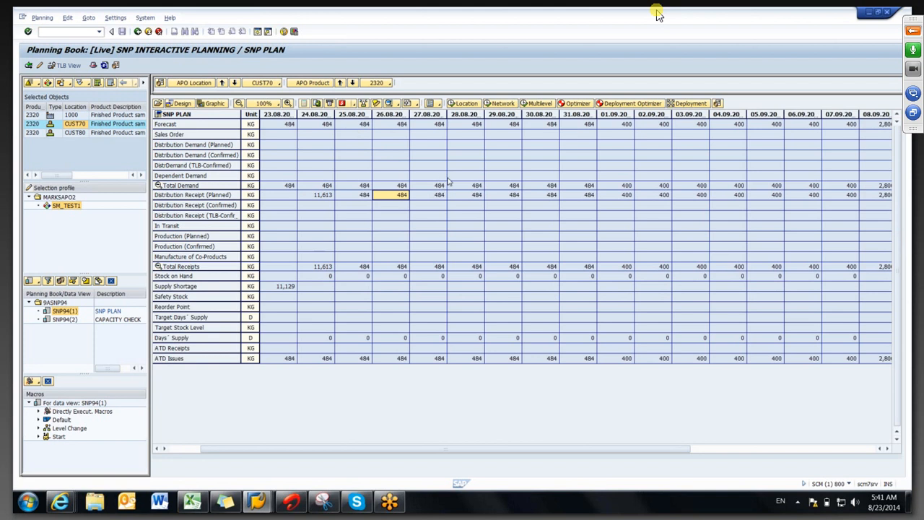
left_click(315, 198)
left_click(333, 215)
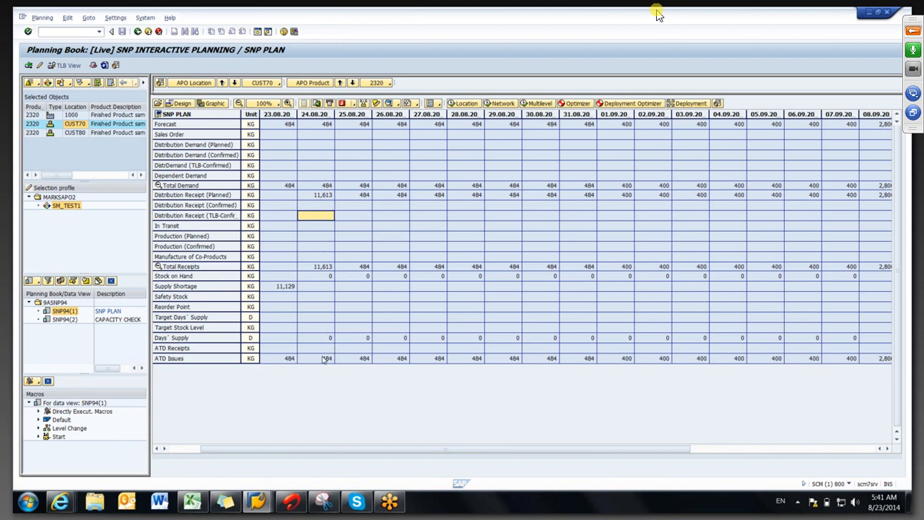
Examine the INITIAL column's forecast and total it together with the 23.08 forecast.
left_click_drag(235, 448, 208, 449)
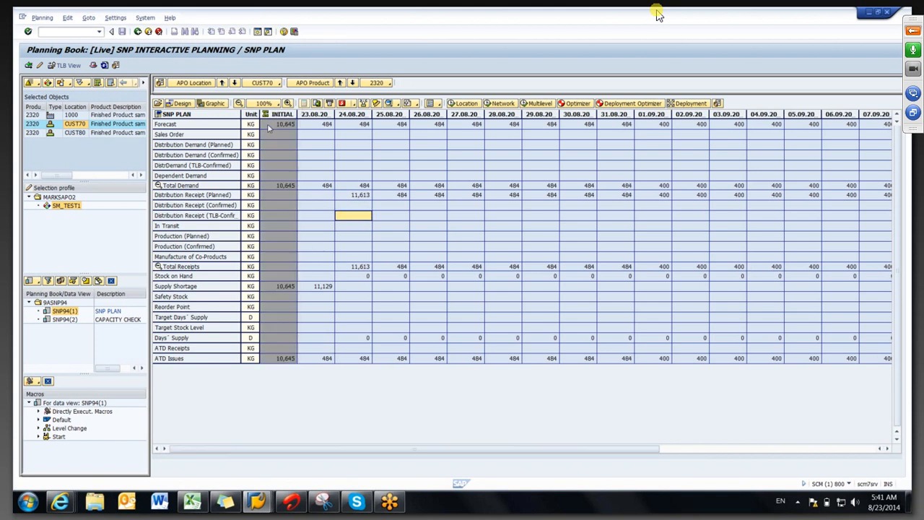
left_click(322, 216)
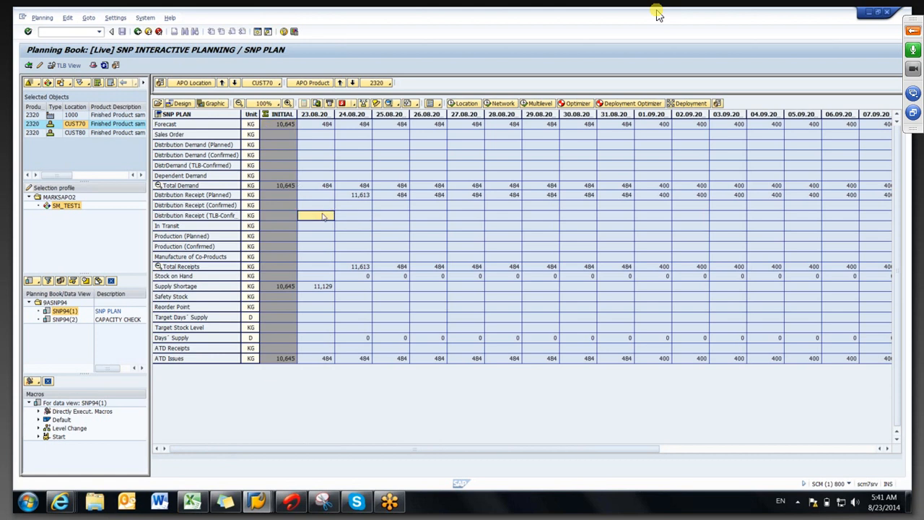
left_click(266, 123)
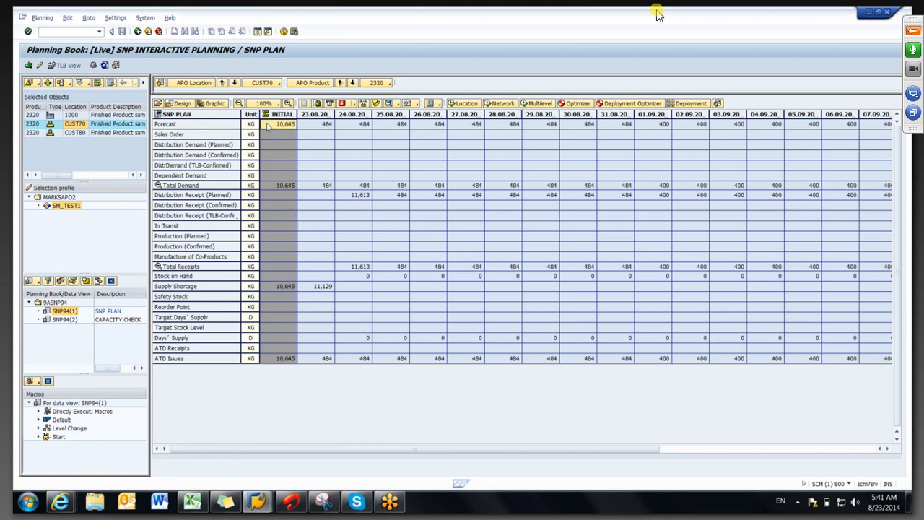
left_click(307, 127)
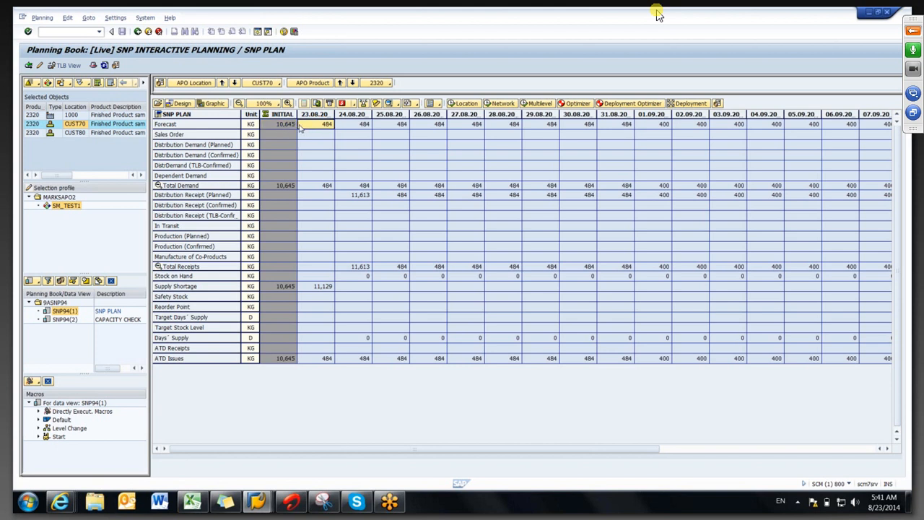
left_click_drag(303, 126, 286, 126)
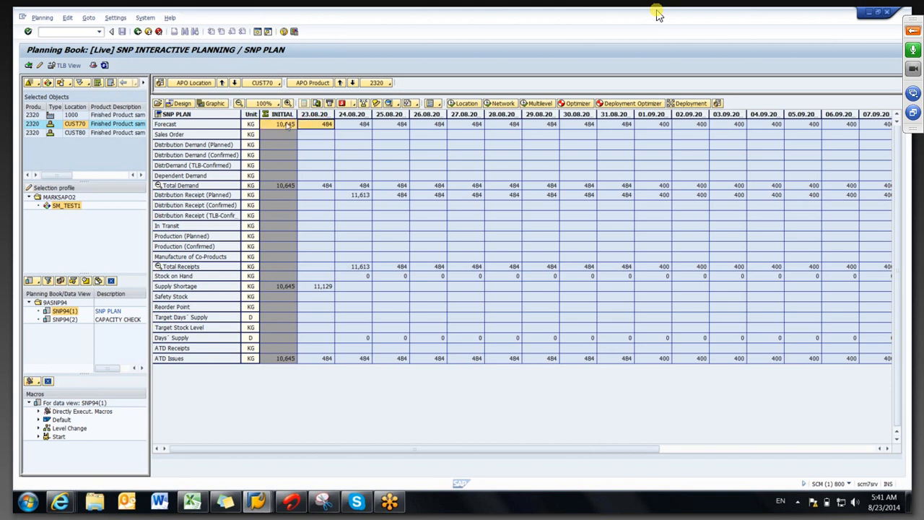
right_click(287, 126)
mouse_move(302, 131)
left_click(404, 130)
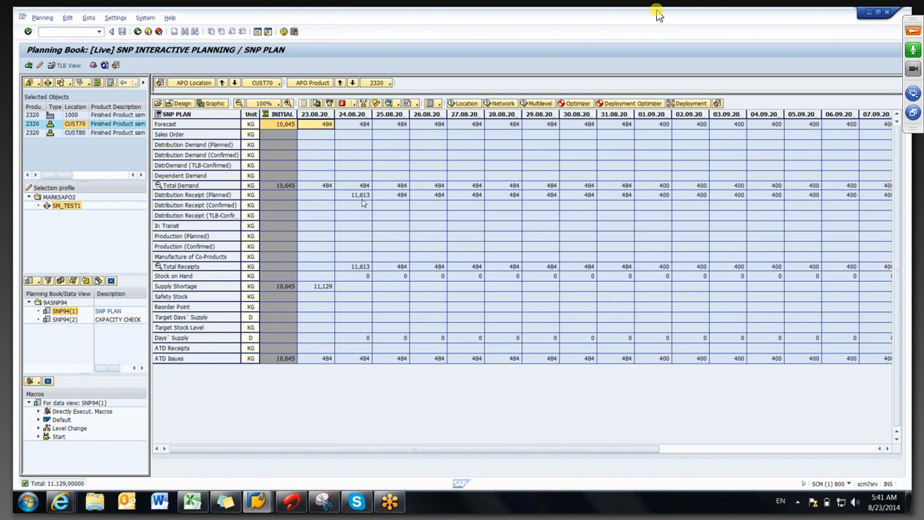
Total the forecast quantities from the INITIAL column through 24.08 and check them against the 24.08 planned distribution receipt.
left_click(358, 125, "shift")
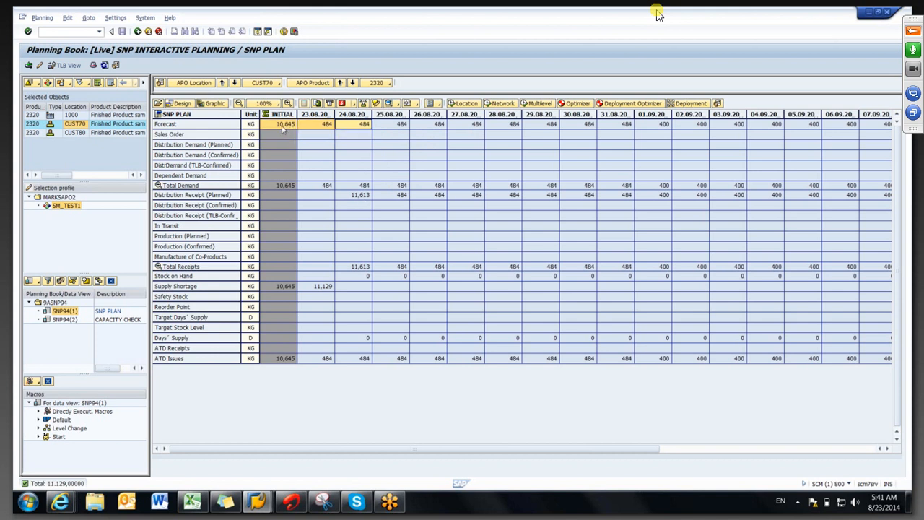
right_click(283, 128)
mouse_move(368, 133)
left_click(405, 132)
left_click(346, 196)
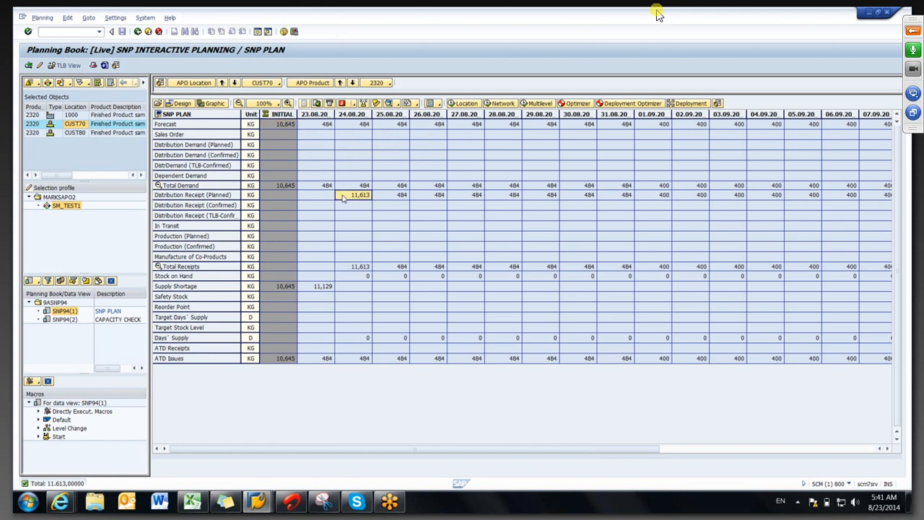
Match the planned distribution receipts of 24.08, 25.08 and 26.08 with the forecast periods they cover, including the INITIAL column.
left_click(351, 236)
left_click_drag(345, 196, 410, 200)
left_click(322, 199)
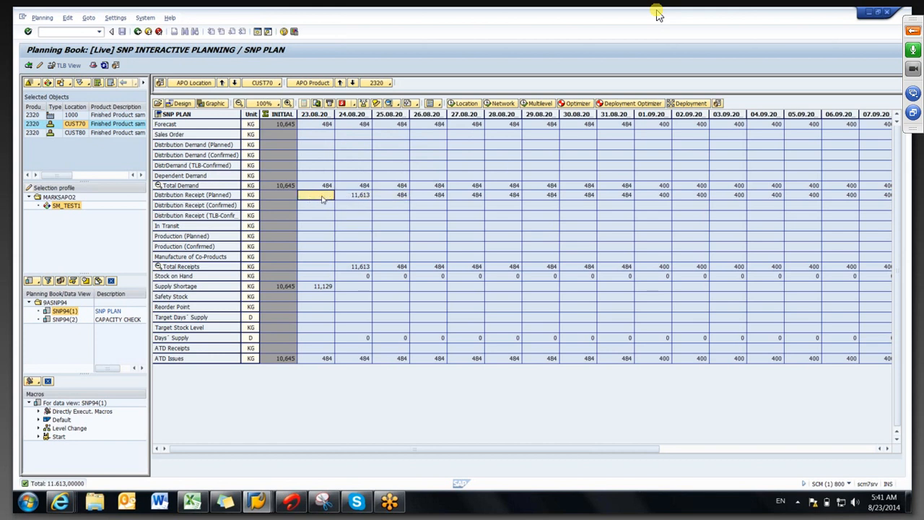
left_click(339, 200)
left_click_drag(348, 126, 289, 125)
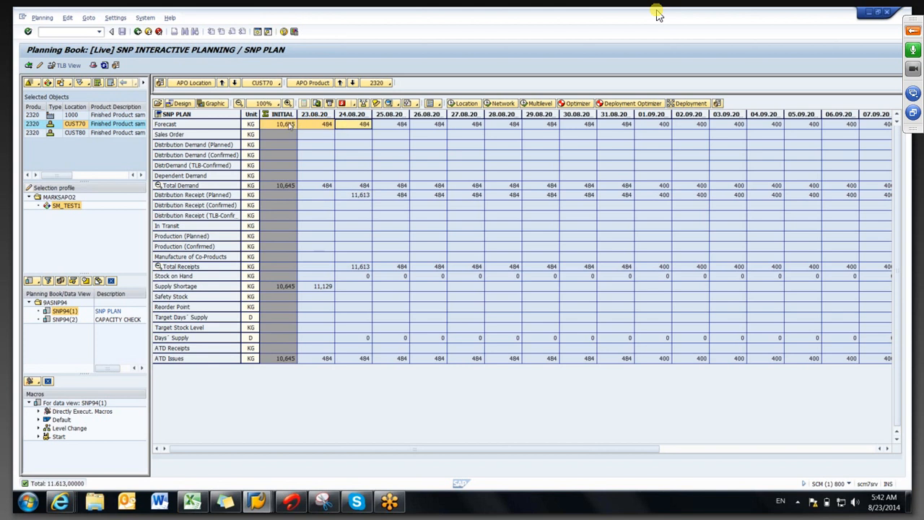
left_click(350, 196)
left_click(390, 126)
left_click(396, 197)
left_click(431, 126)
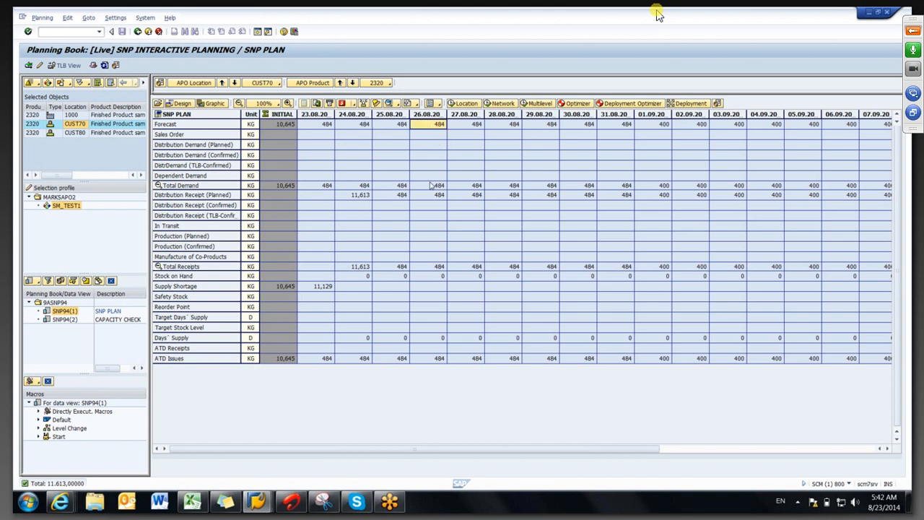
left_click(432, 195)
Check the INITIAL forecast against the Distribution Receipt (Planned) cells of 23.08 and 24.08.
left_click(345, 200)
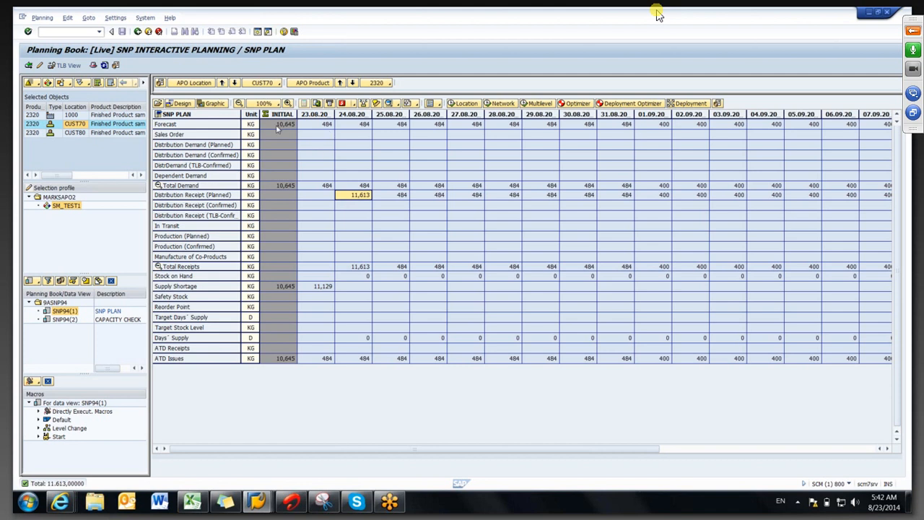
left_click(278, 124)
left_click(344, 157)
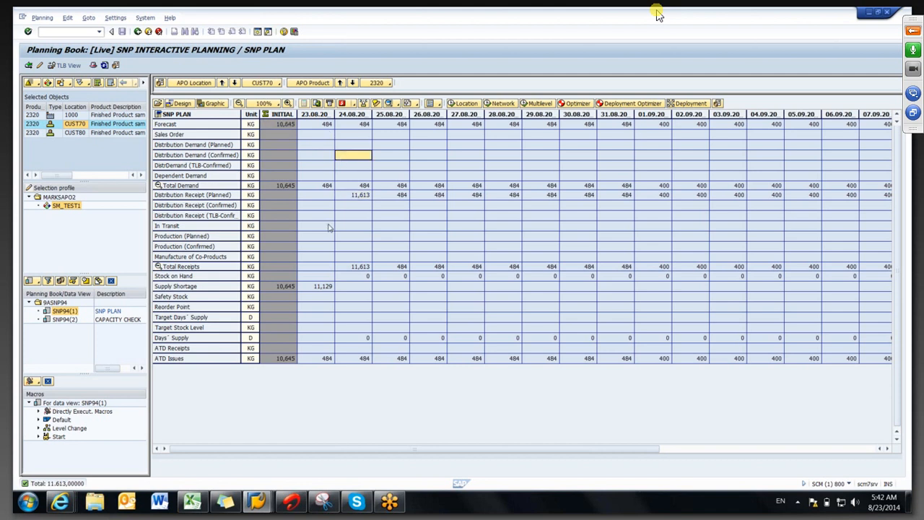
left_click(322, 197)
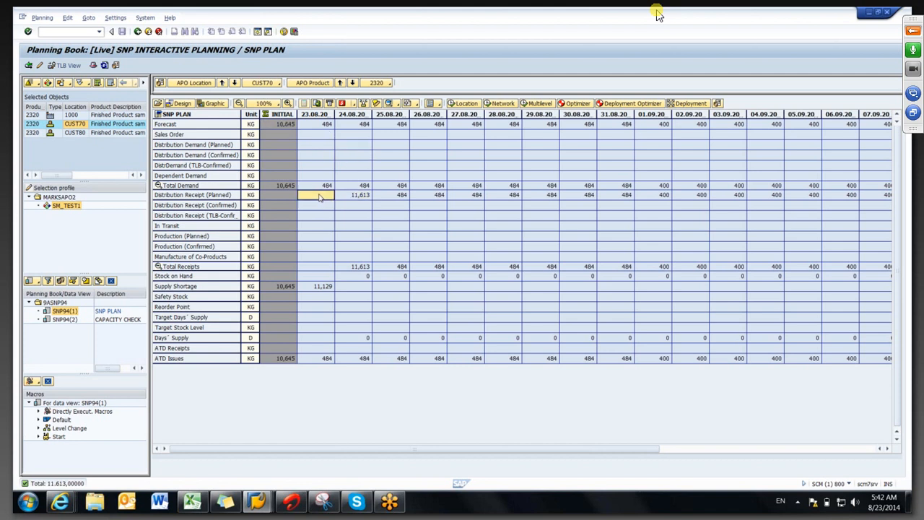
left_click(340, 198)
left_click(325, 199)
Show the order details of the 24.08 planned distribution receipt and examine its receipt quantity.
left_click(348, 198)
double_click(348, 198)
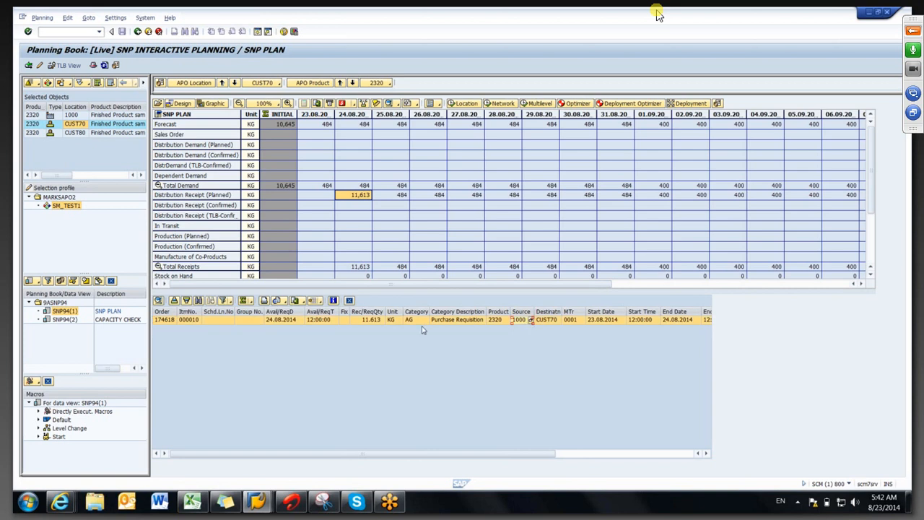
left_click(353, 322)
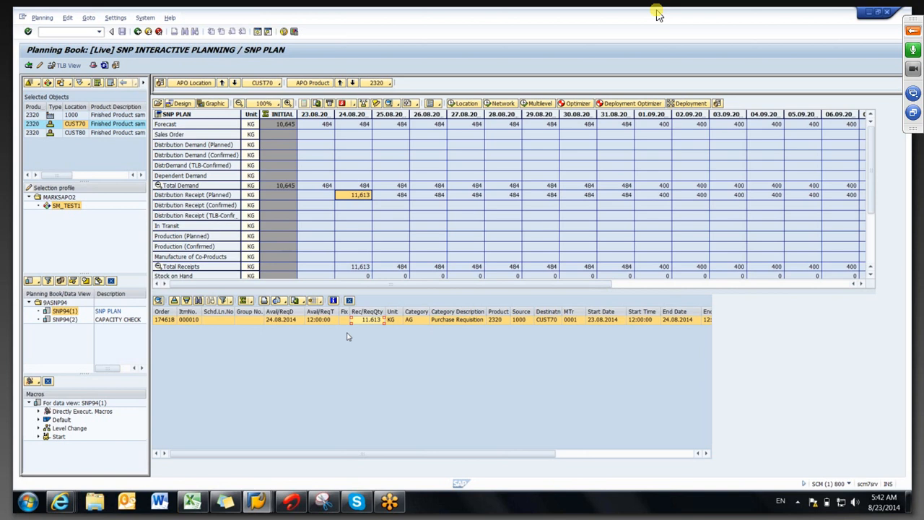
Open a new SAP session and launch /SAPAPO/SNP94 - Interactive Supply Network Planning from the Supply Network Planning folder.
left_click(259, 33)
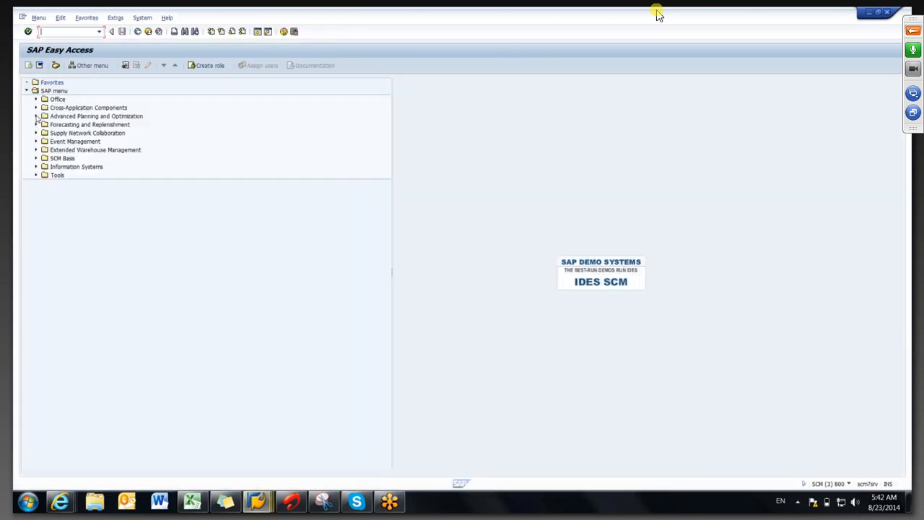
left_click(36, 116)
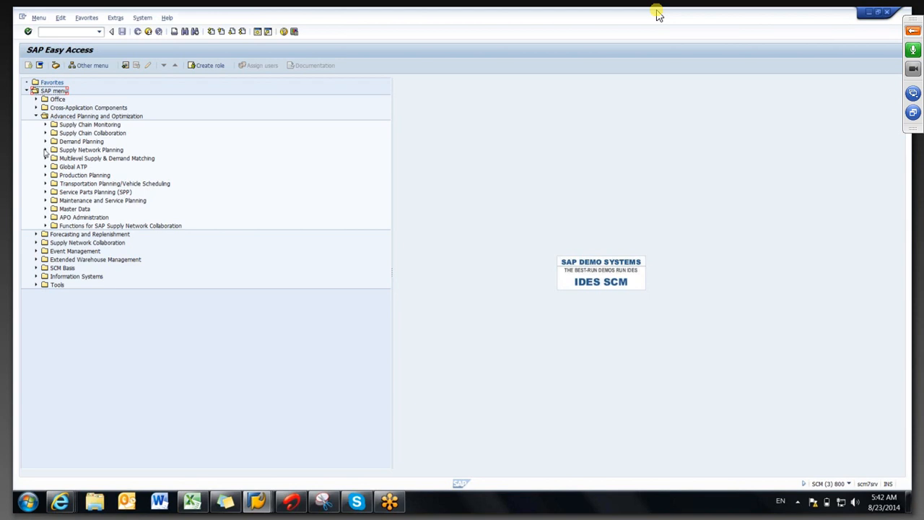
left_click(45, 151)
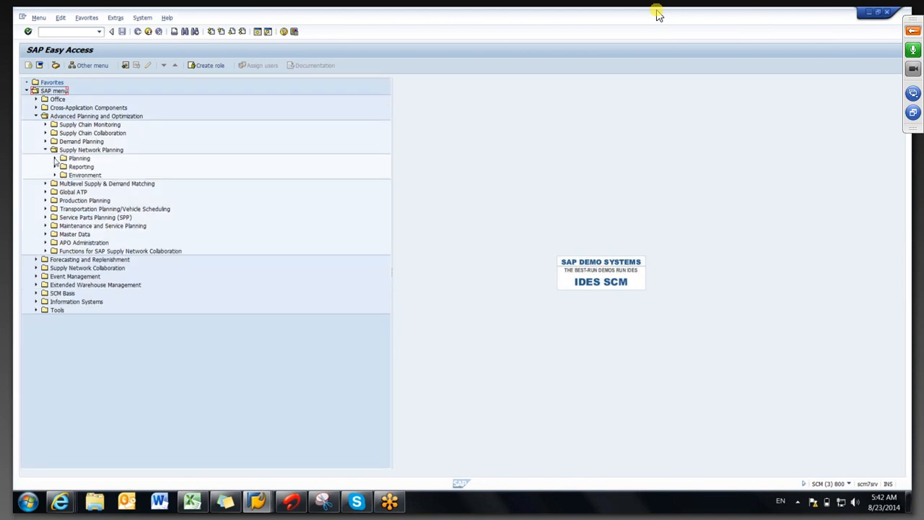
left_click(54, 159)
double_click(153, 176)
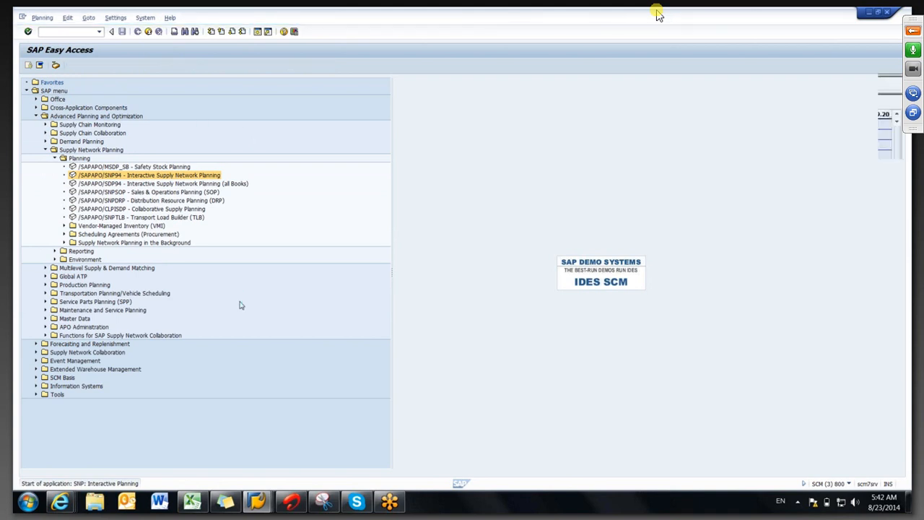
Switch to the SNP heuristic session and go back from its application log to the planning run parameters.
key("alt+Tab")
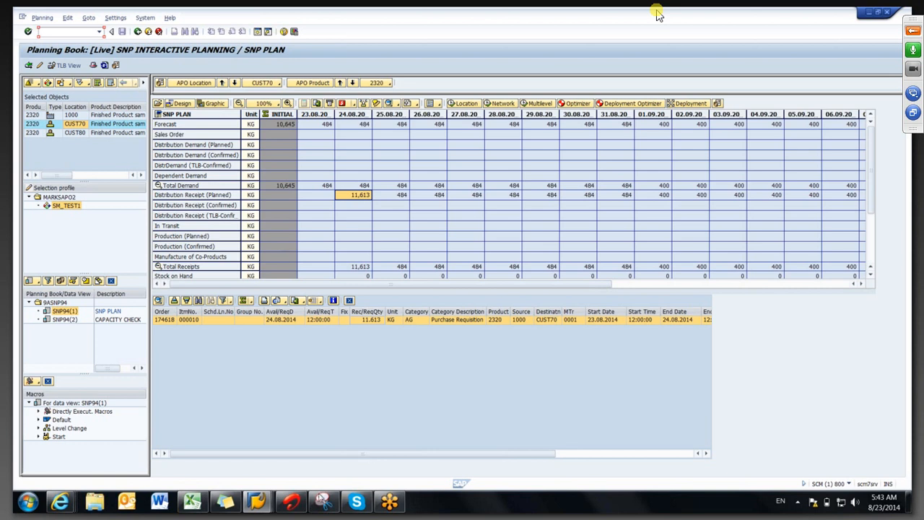
left_click(258, 501)
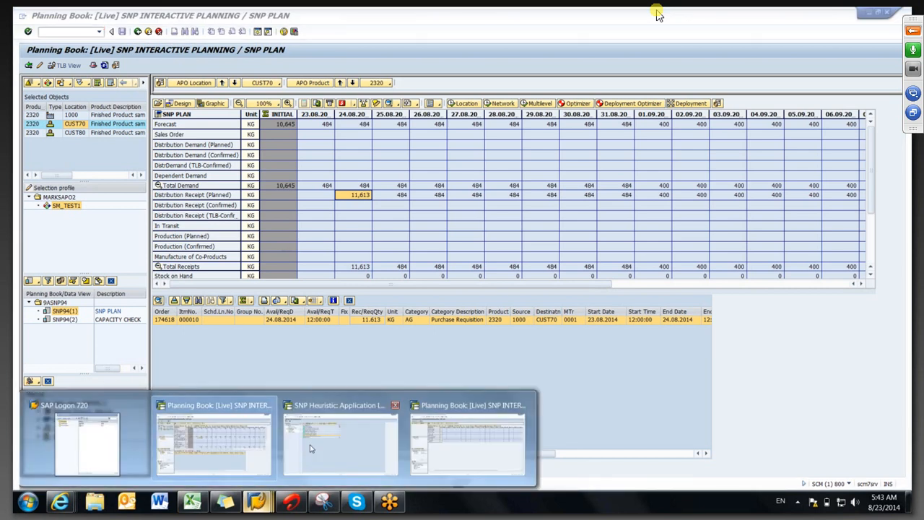
left_click(311, 449)
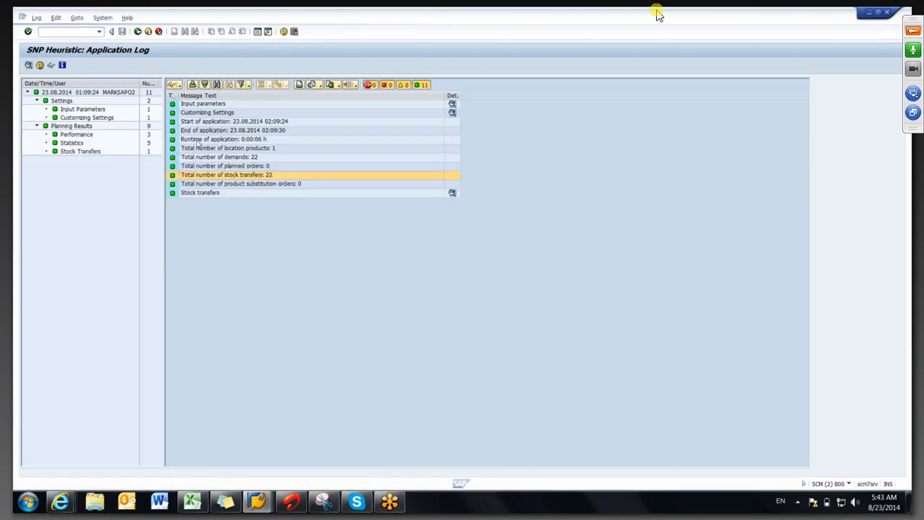
key("F3")
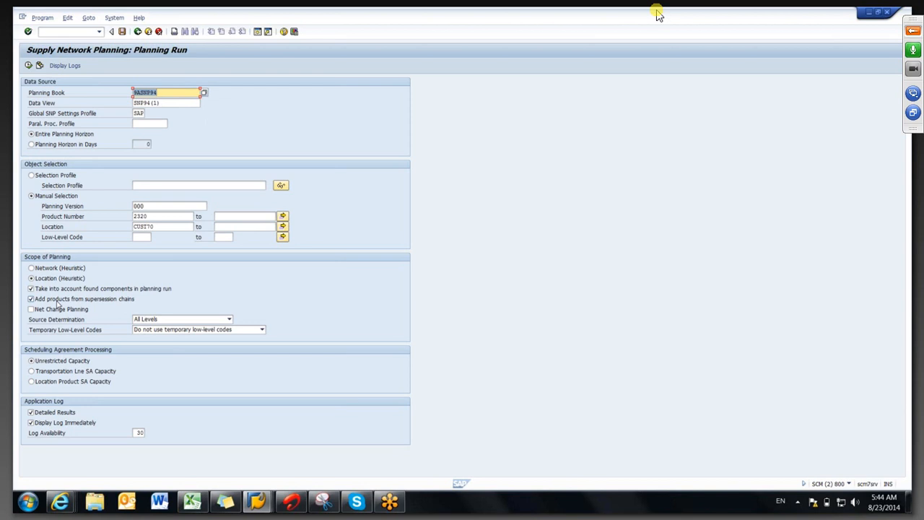
Review the Location (Heuristic) scope together with the location and product number entries in the manual selection.
left_click(47, 270)
left_click(47, 279)
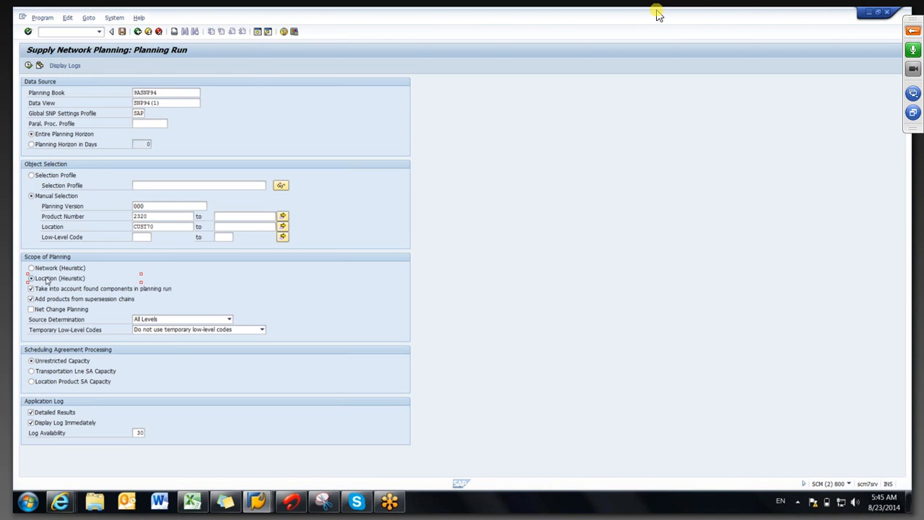
left_click(152, 227)
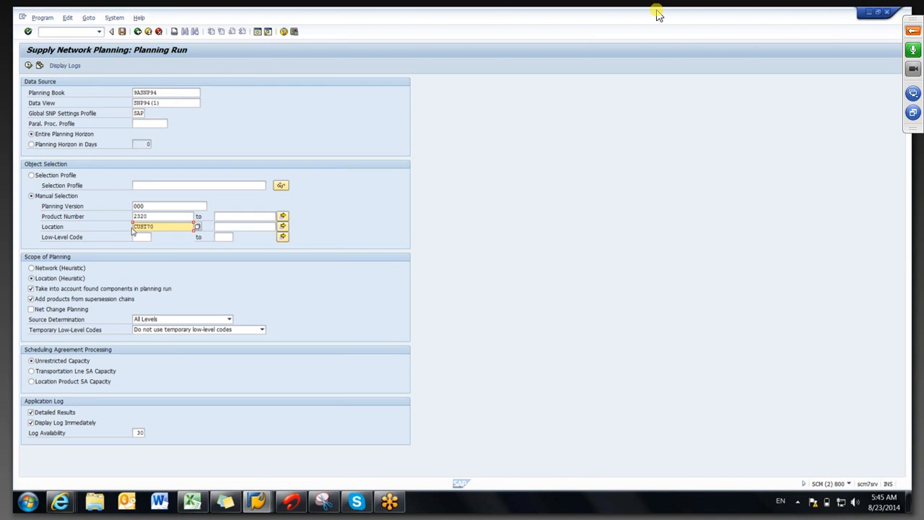
left_click(154, 217)
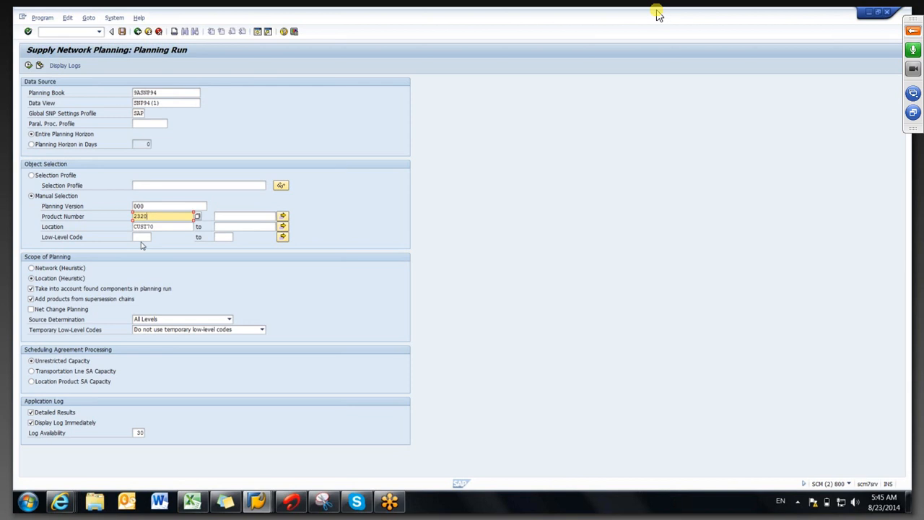
Set the scope of planning to Network (Heuristic) and check the product number in the manual selection.
left_click(70, 268)
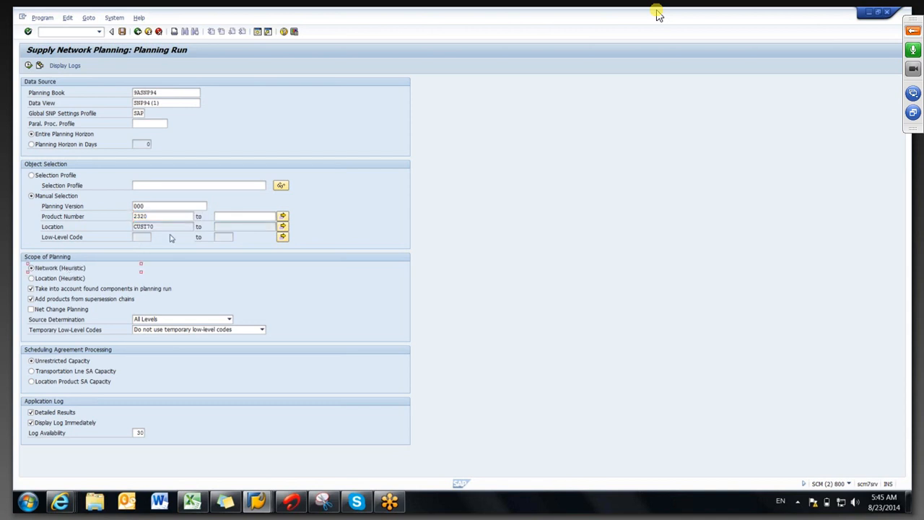
left_click_drag(152, 216, 128, 217)
left_click(128, 218)
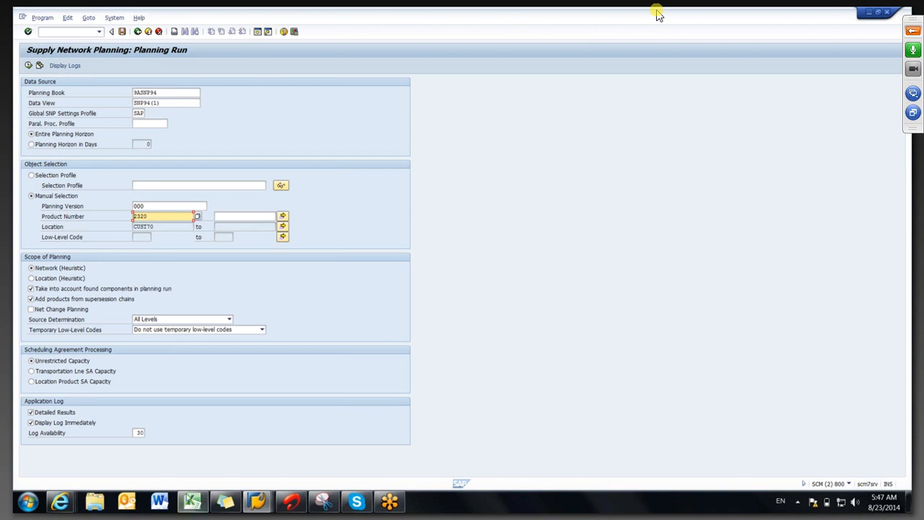
Switch to Excel and start a new blank workbook.
left_click(192, 503)
mouse_move(192, 504)
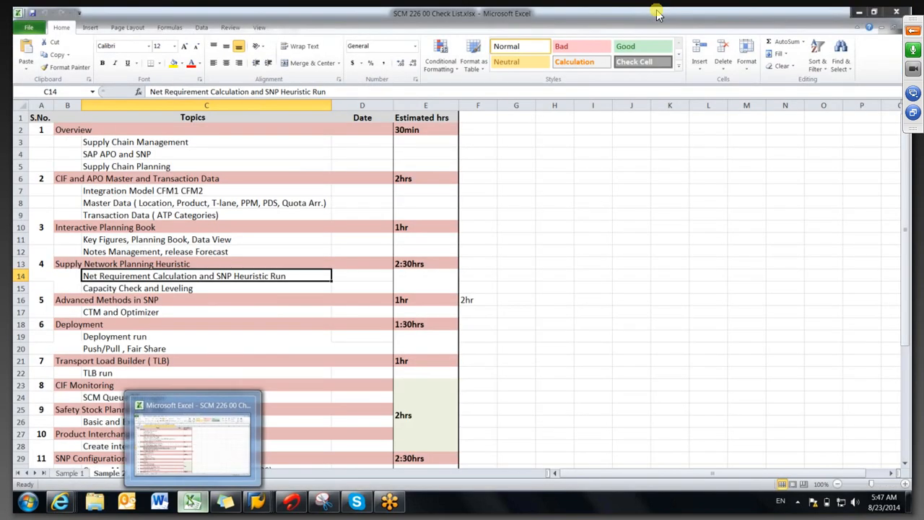
right_click(192, 503)
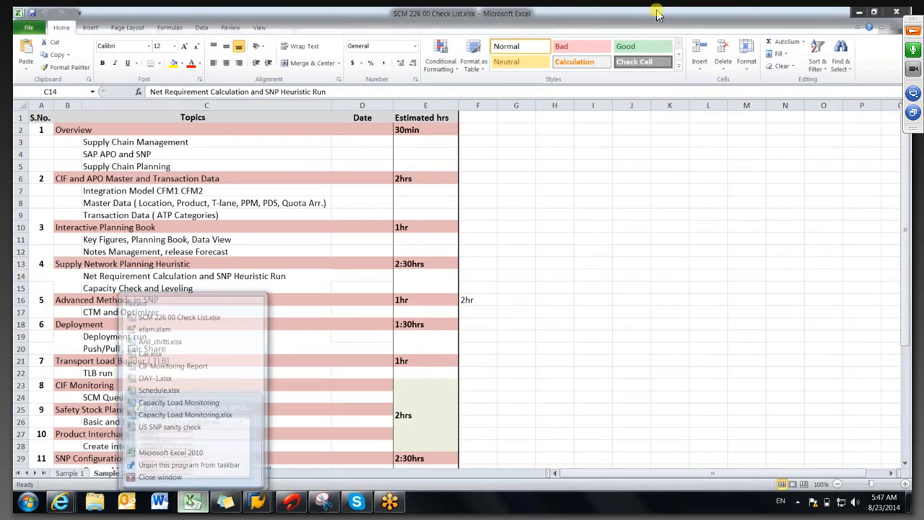
left_click(203, 449)
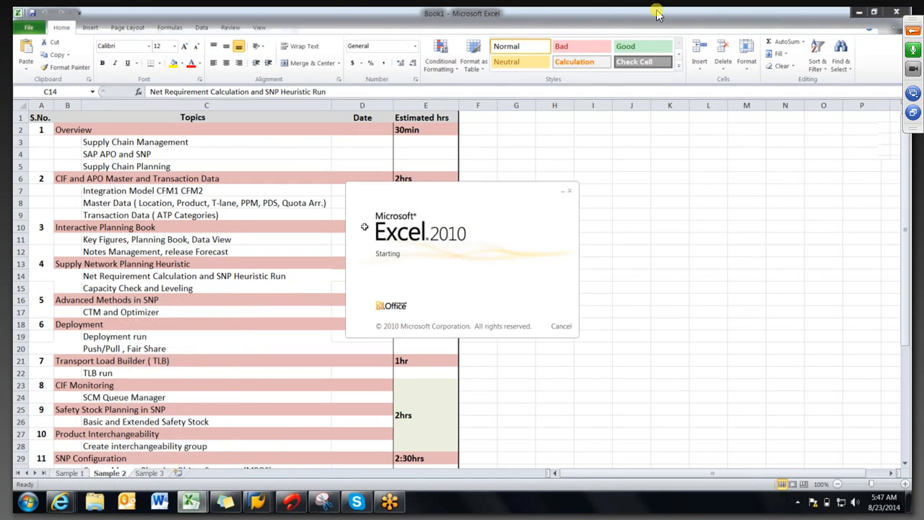
Enter the label cust70 in cell G20.
left_click(274, 332)
type("cust")
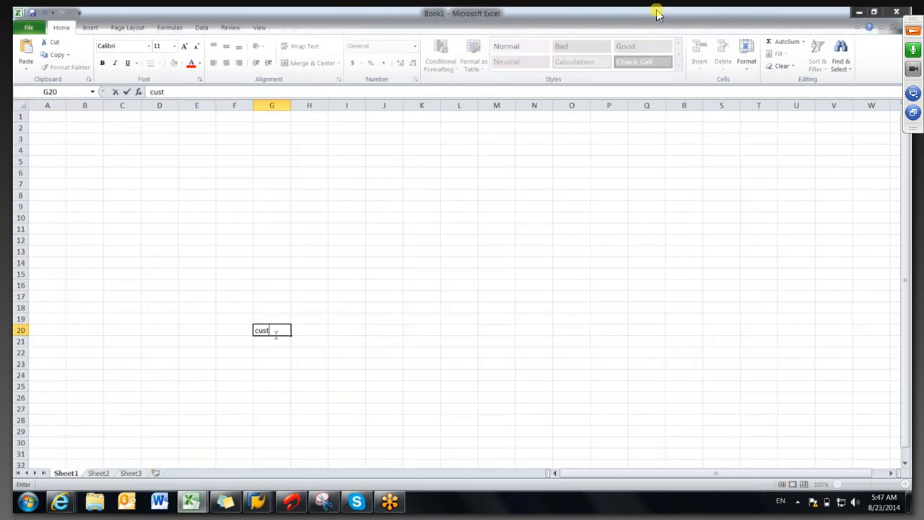
type("70")
left_click(331, 328)
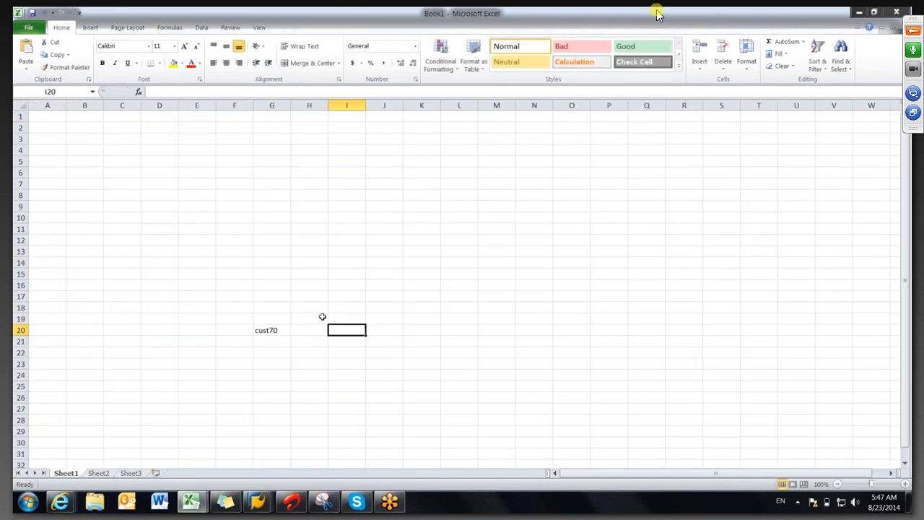
Add the label WH in cell G13 and PPLANT in cell G6 above cust70.
left_click(277, 244)
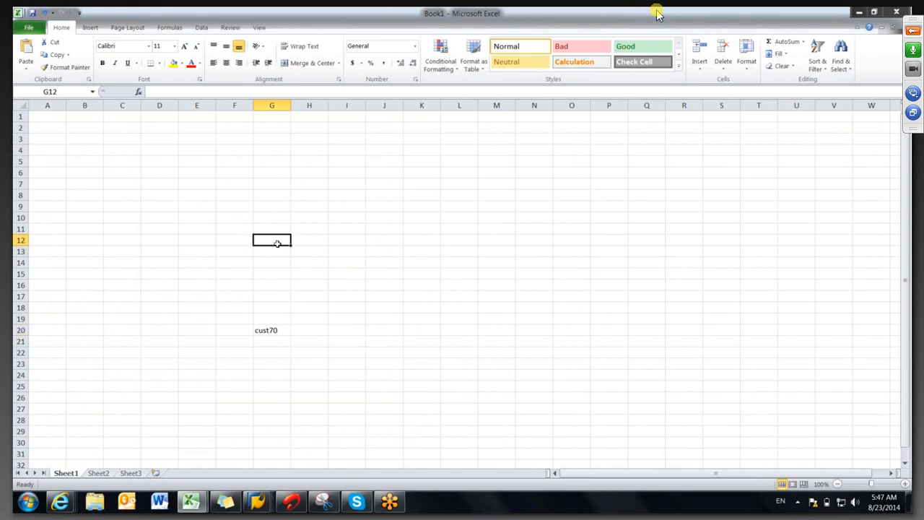
left_click(272, 251)
type("WH")
left_click(308, 283)
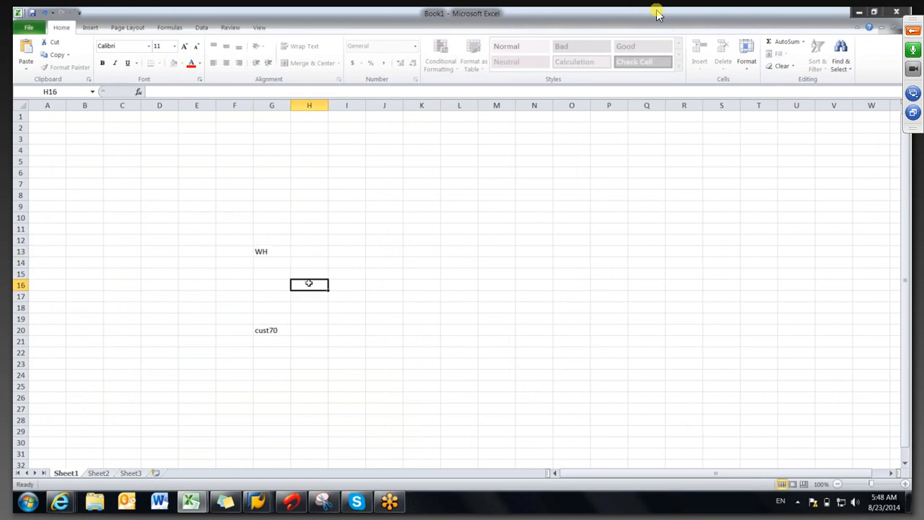
left_click(278, 251)
left_click(275, 173)
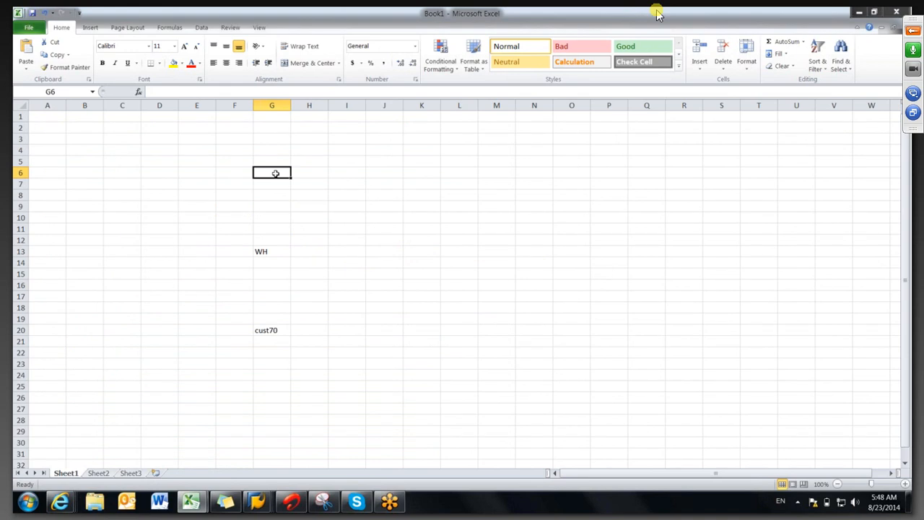
type("PPLANT")
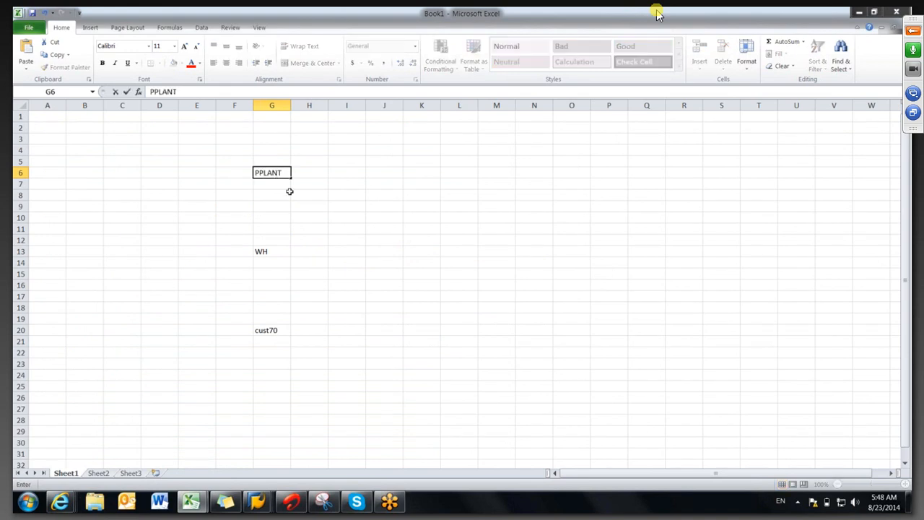
left_click(358, 237)
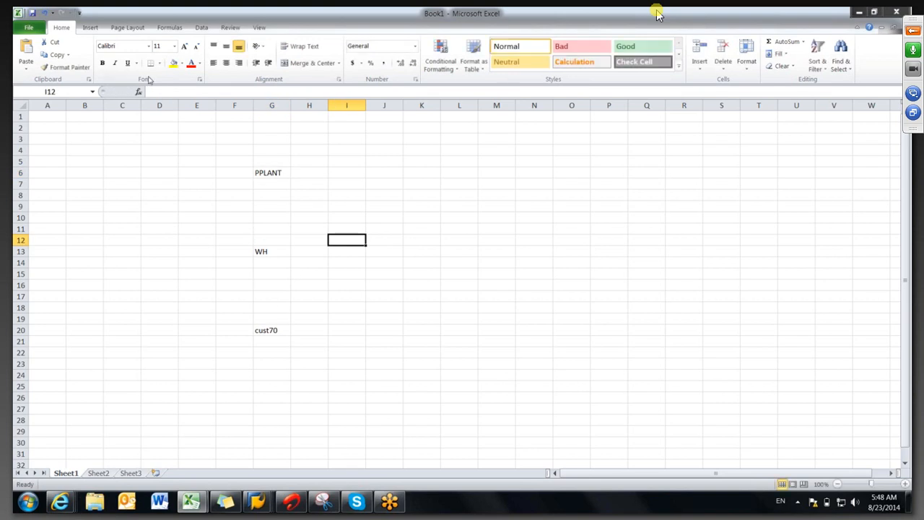
Draw double-headed arrows linking cust70 with WH and WH with PPLANT.
left_click(92, 29)
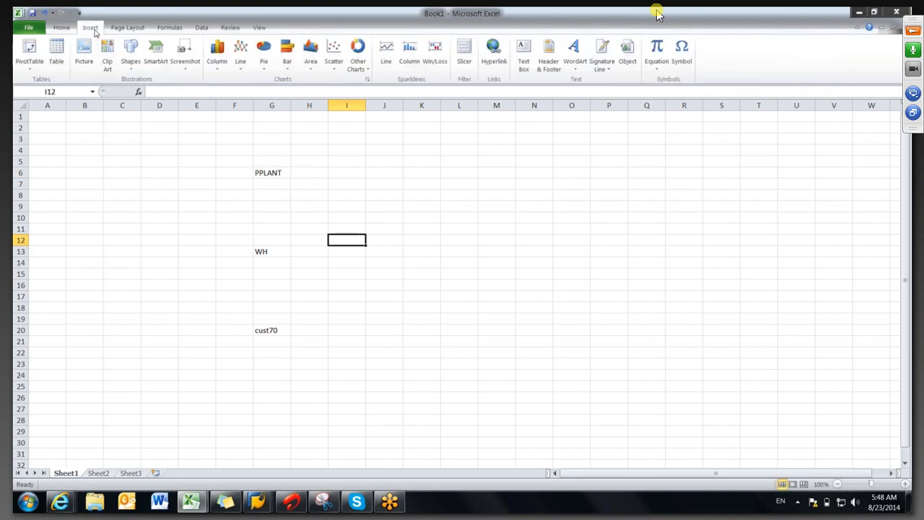
left_click(131, 54)
left_click(149, 124)
left_click_drag(267, 322, 269, 182)
key("Escape")
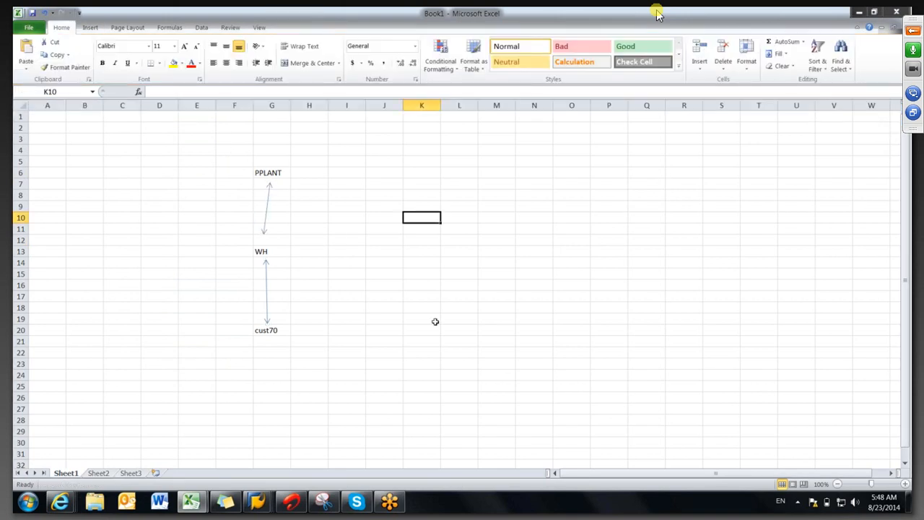
Walk through the supply chain diagram location by location, from cust70 through WH up to PPLANT.
left_click(267, 331)
left_click(288, 363)
left_click(303, 333)
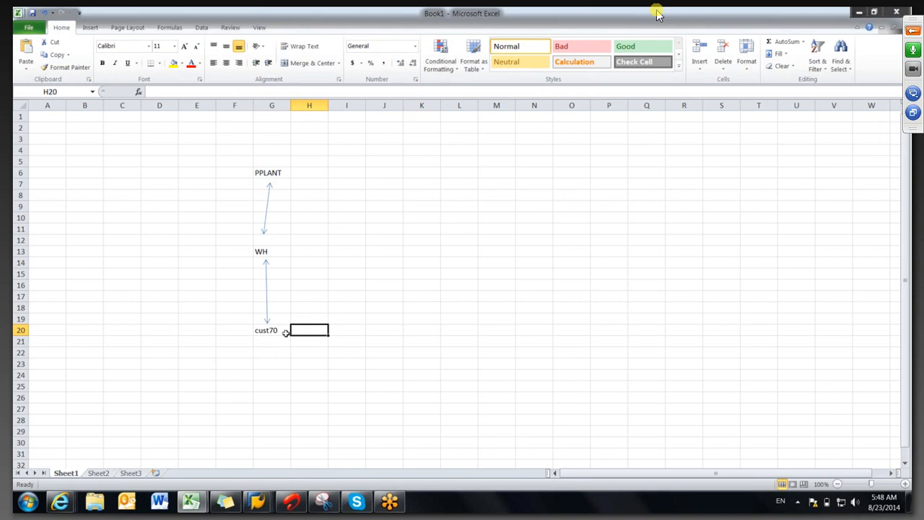
left_click(277, 250)
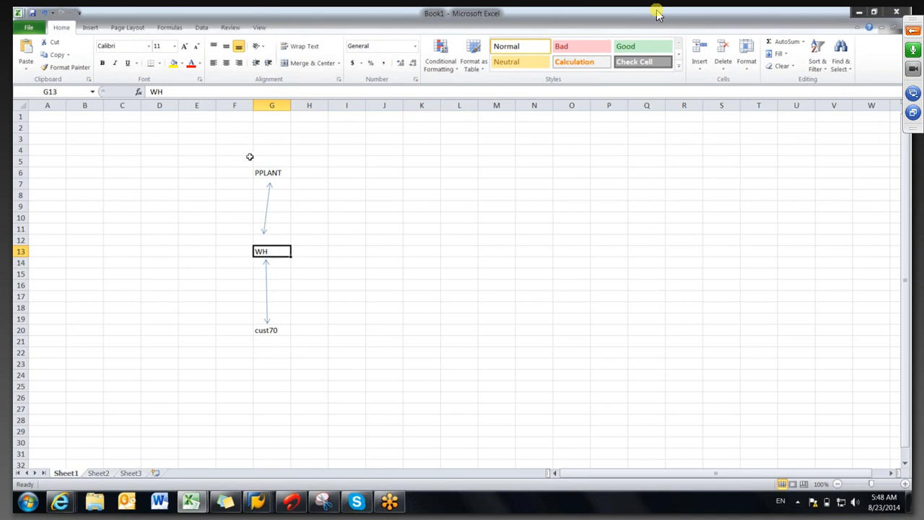
left_click(311, 172)
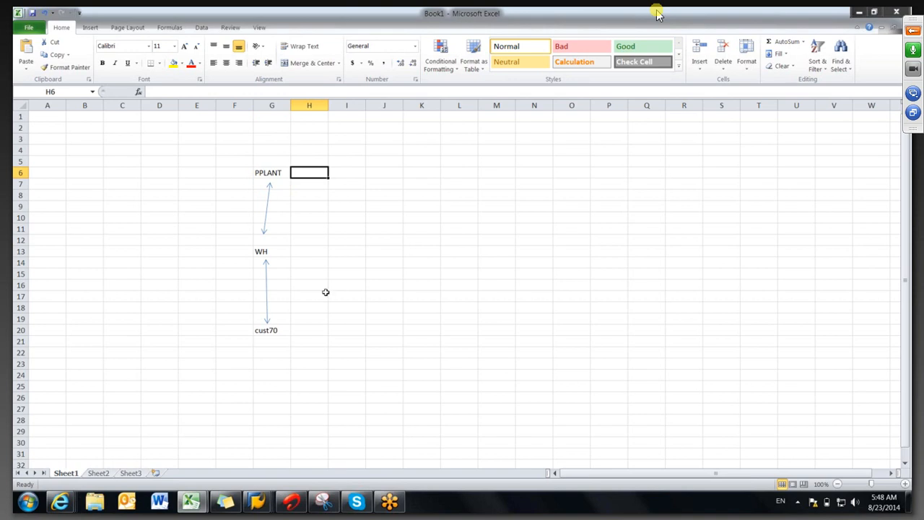
left_click(388, 243)
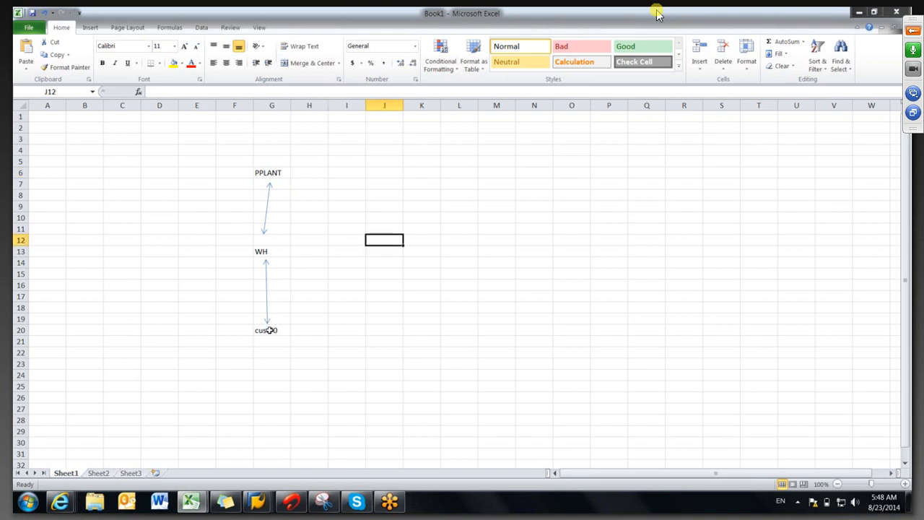
left_click(268, 330)
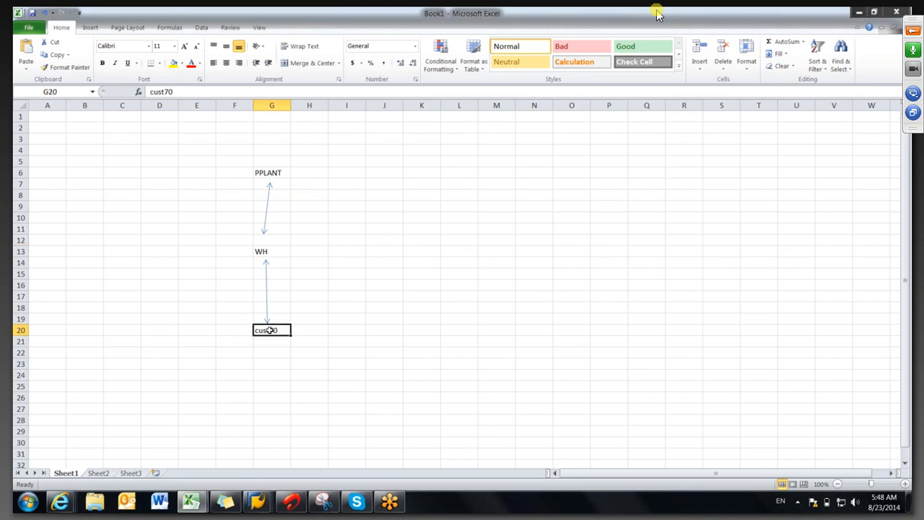
left_click(276, 250)
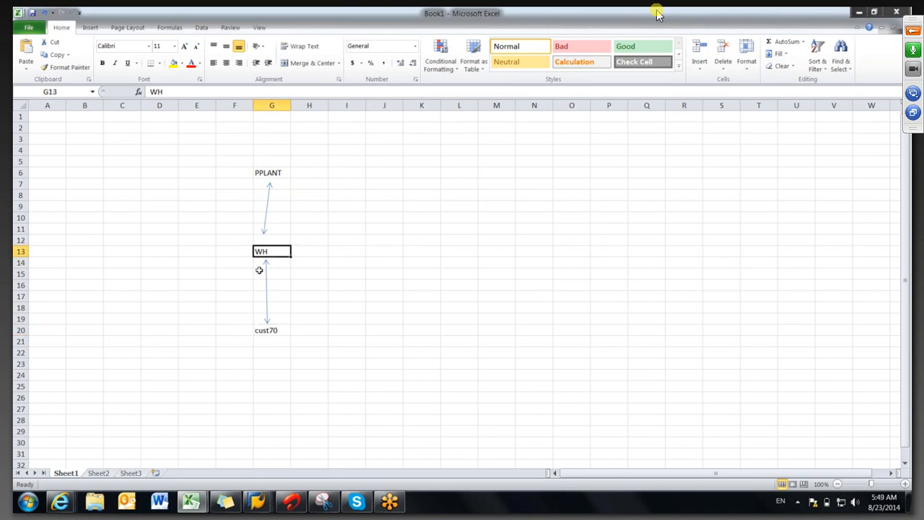
left_click(276, 173)
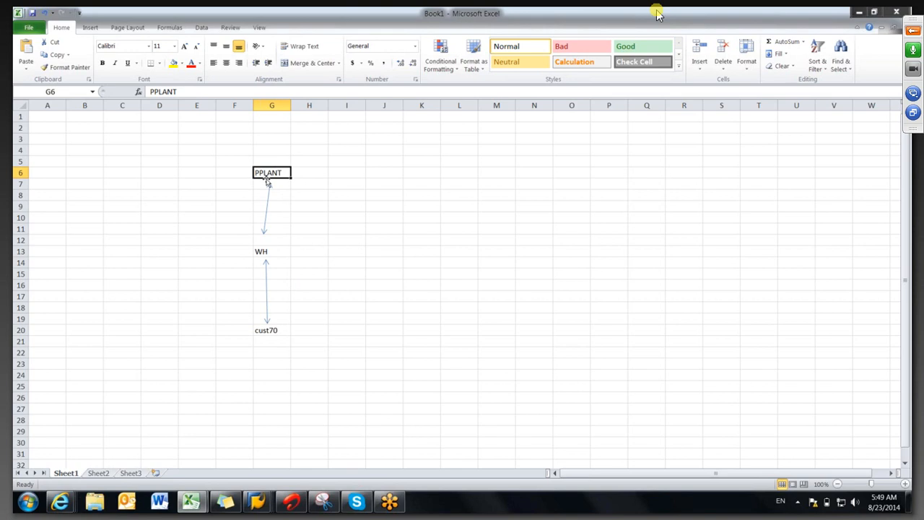
Highlight the cells beside PPLANT and the whole chain in G4:G20, ending at the cust70 location.
left_click_drag(310, 173, 403, 172)
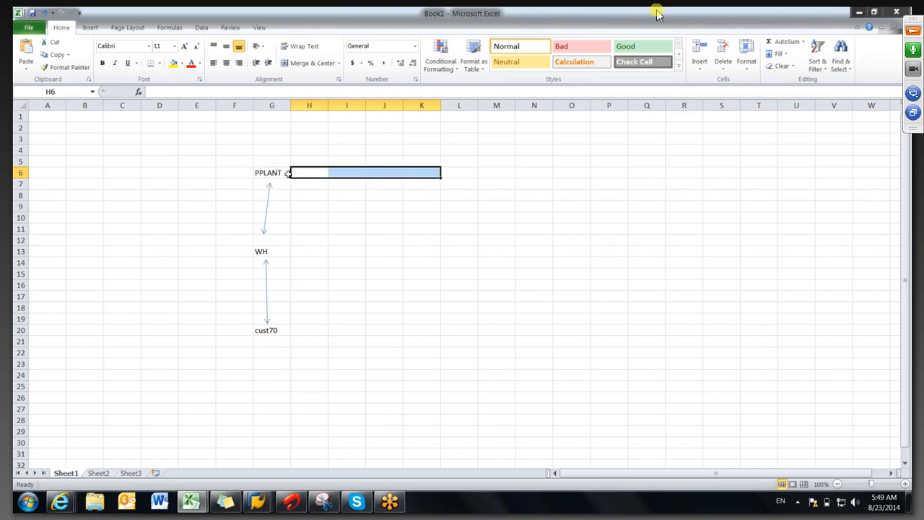
left_click_drag(266, 151, 267, 330)
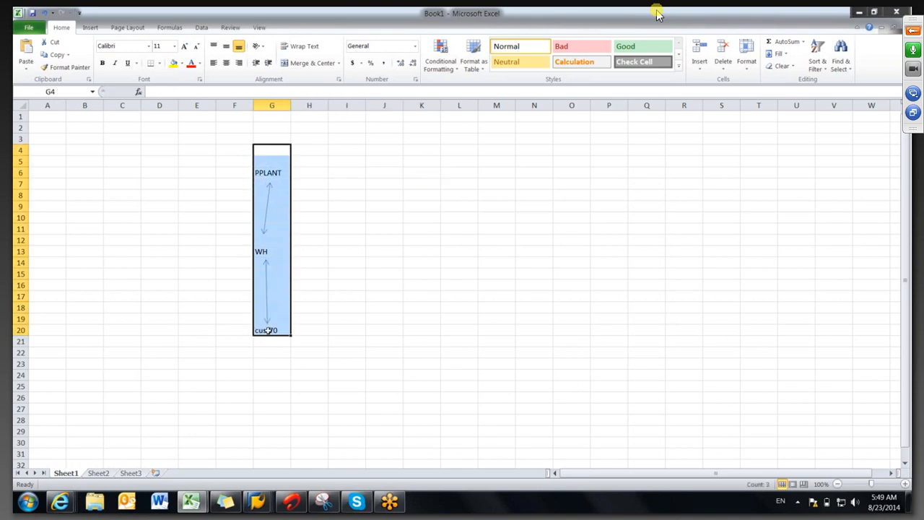
left_click(375, 278)
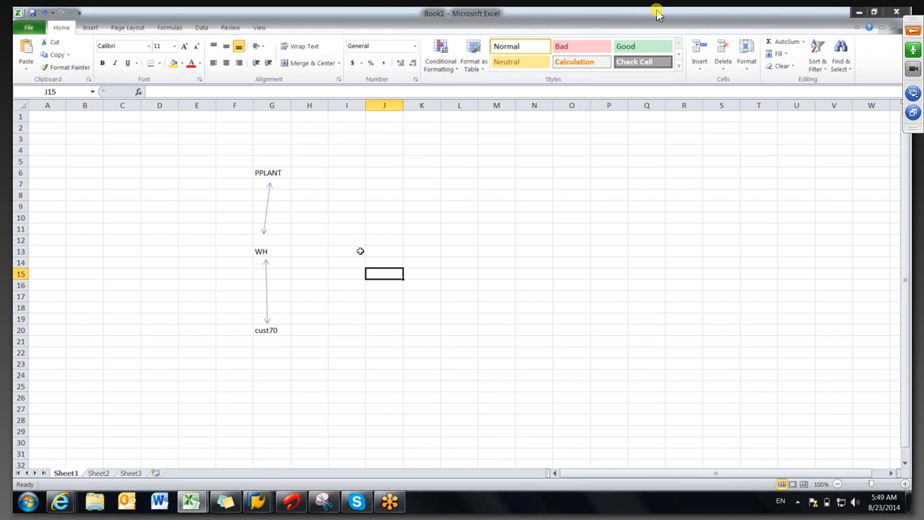
left_click(359, 331)
left_click(285, 332)
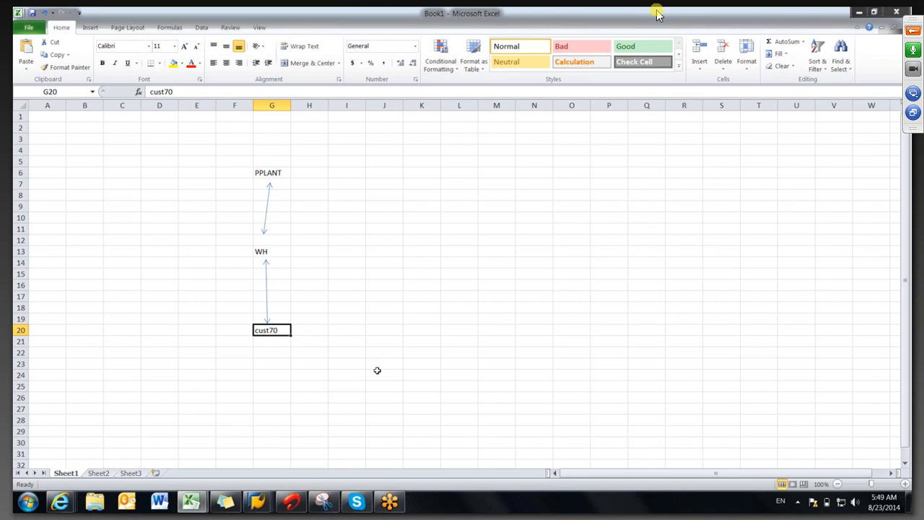
left_click(425, 361)
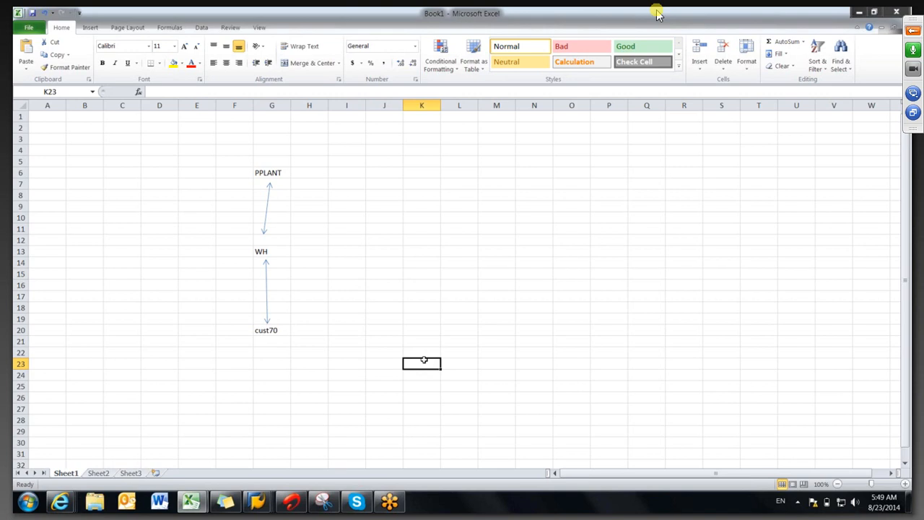
left_click(435, 261)
left_click(467, 237)
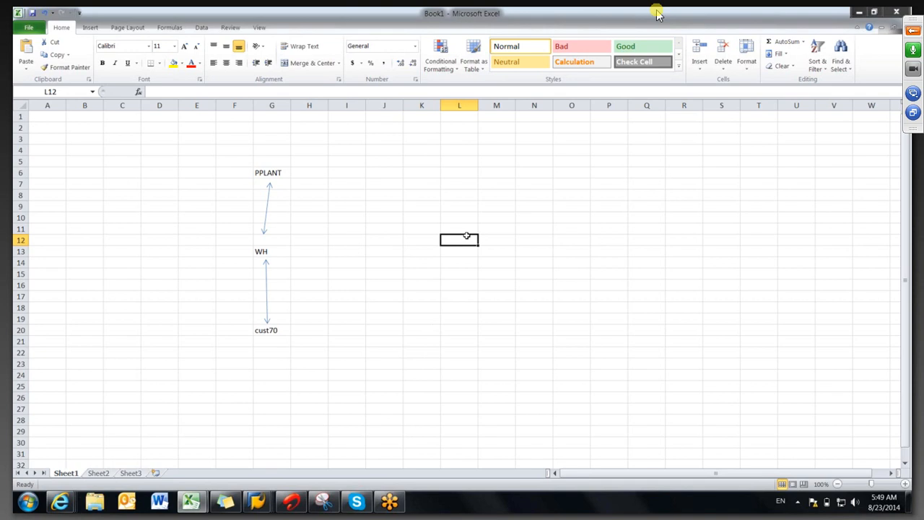
left_click(468, 250)
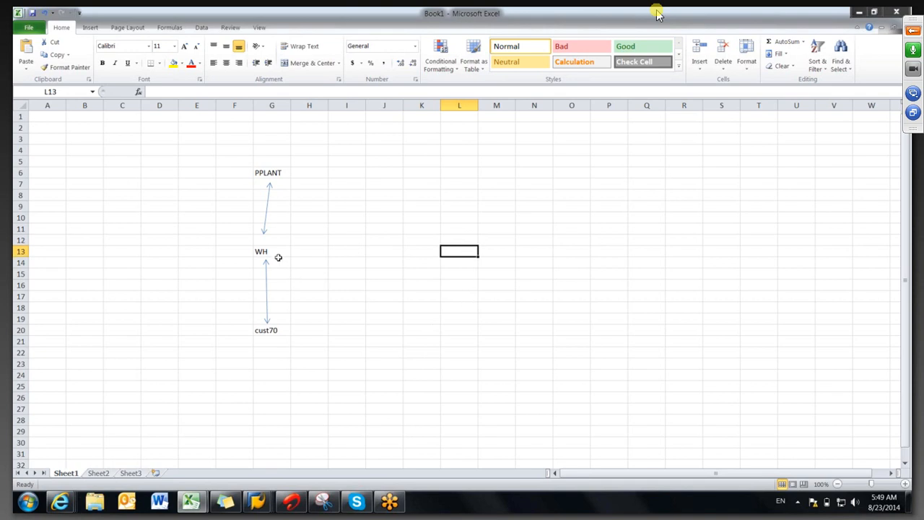
Point out the WH and PPLANT locations in the supply chain sketch and the blank cells L3:M4.
left_click(278, 255)
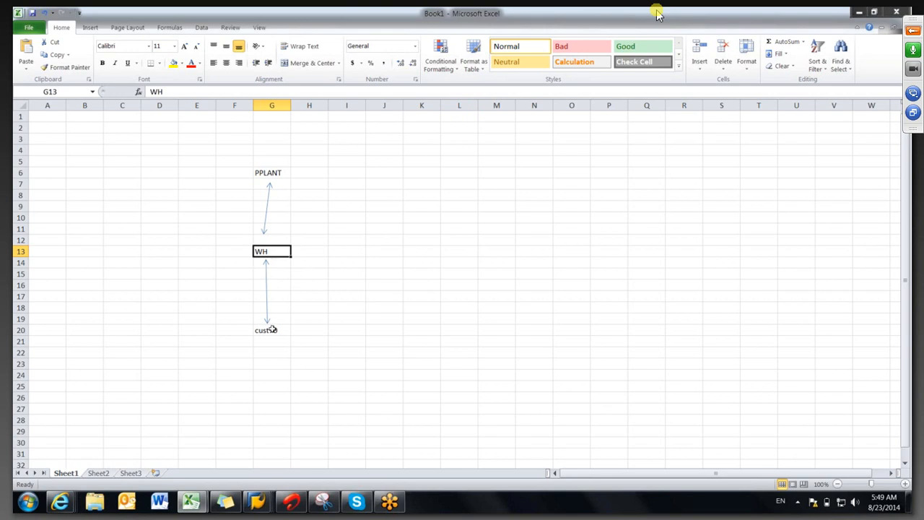
left_click(280, 171)
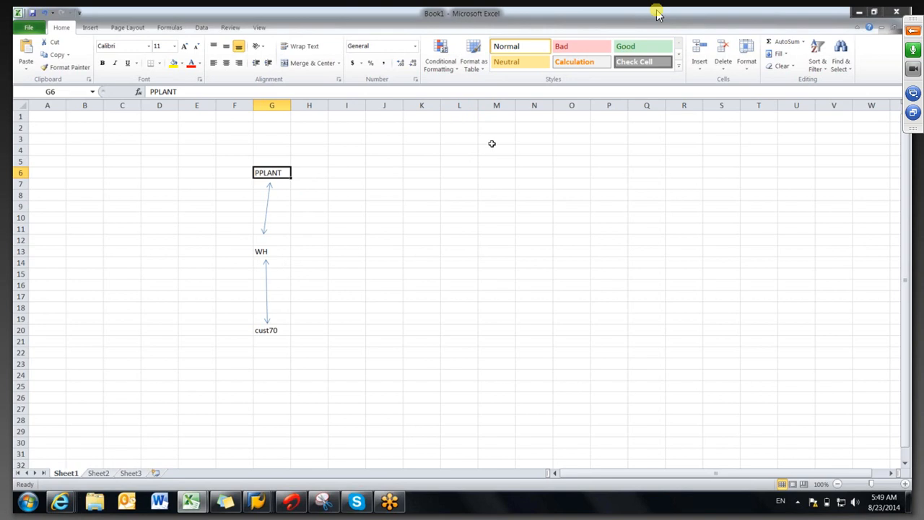
left_click_drag(487, 143, 450, 149)
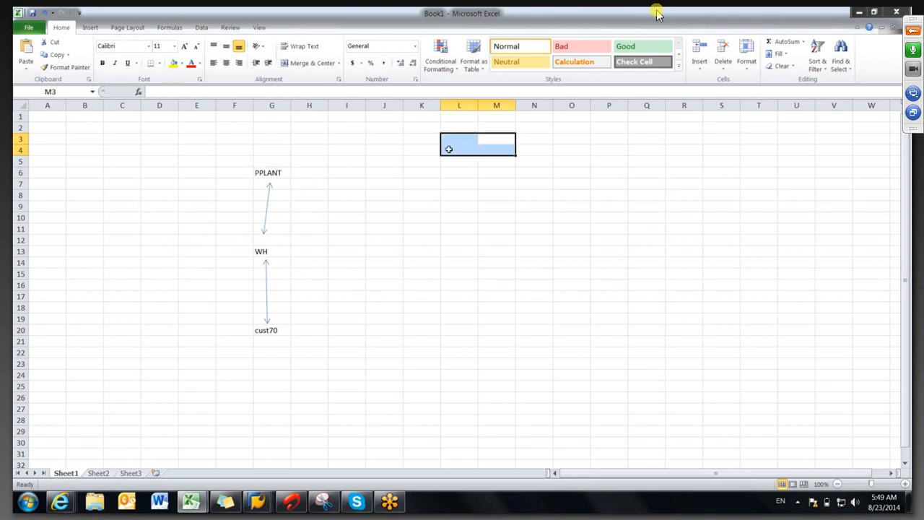
left_click(280, 171)
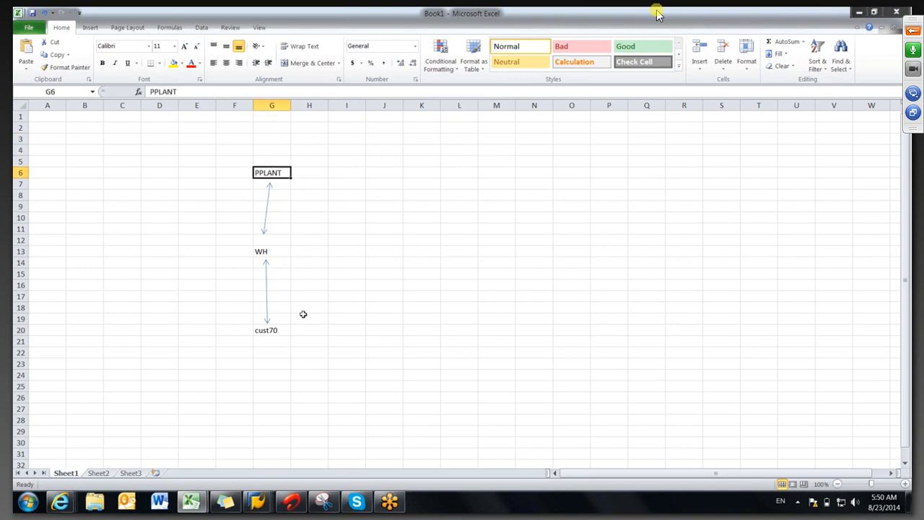
Enter product number 2320 in cell G22 below cust70.
left_click(275, 345)
left_click(276, 354)
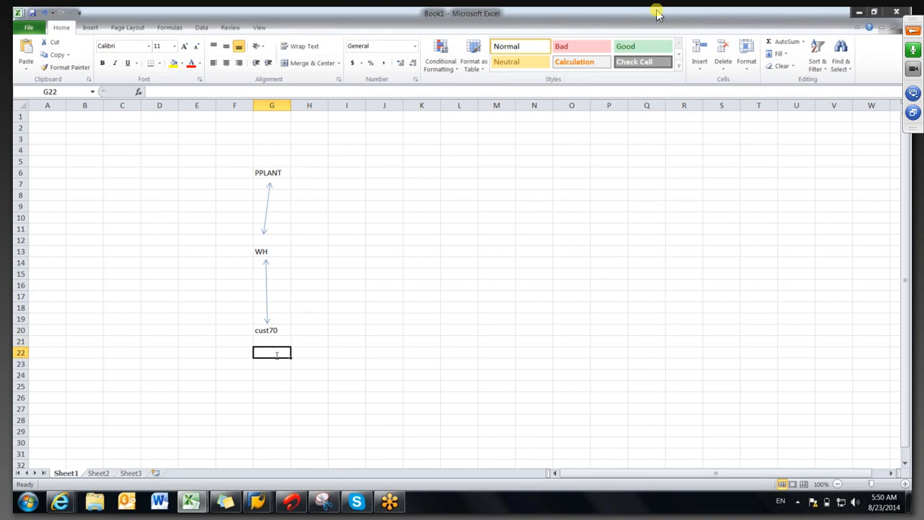
type("2320")
left_click(298, 370)
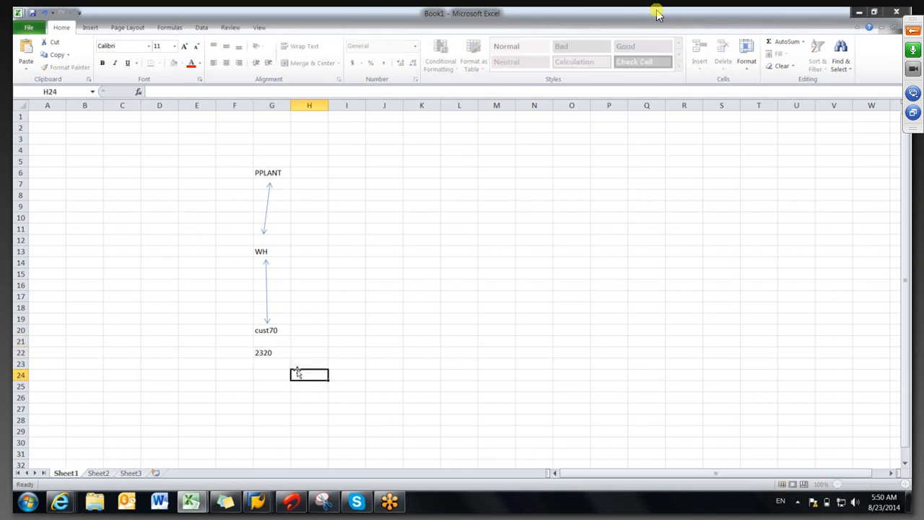
Point out WH and the cells beside PPLANT, and enter product number 2320 in G5 above PPLANT.
left_click(279, 255)
left_click(303, 172)
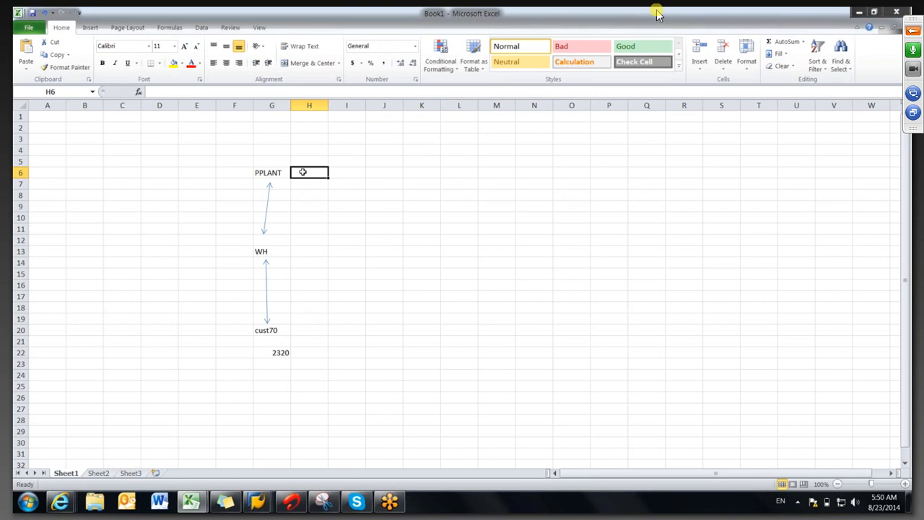
left_click_drag(325, 173, 570, 172)
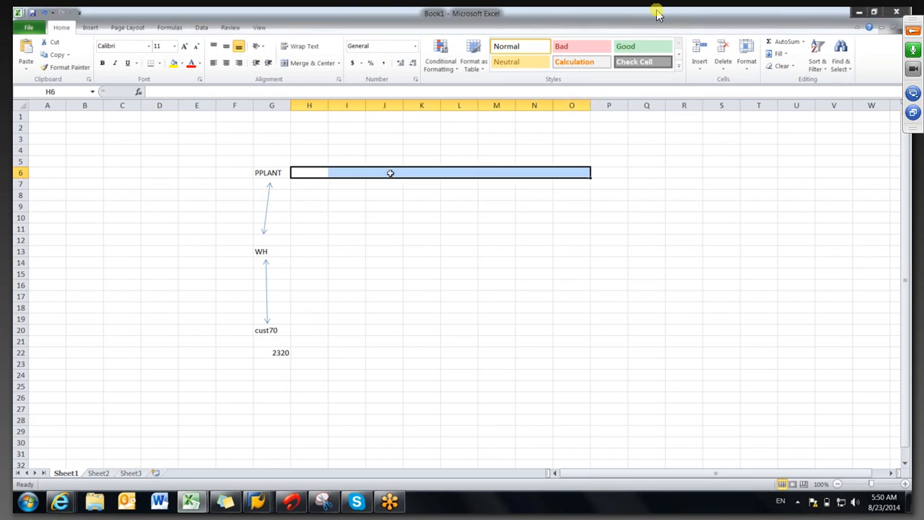
left_click(321, 184)
left_click(281, 160)
type("2320")
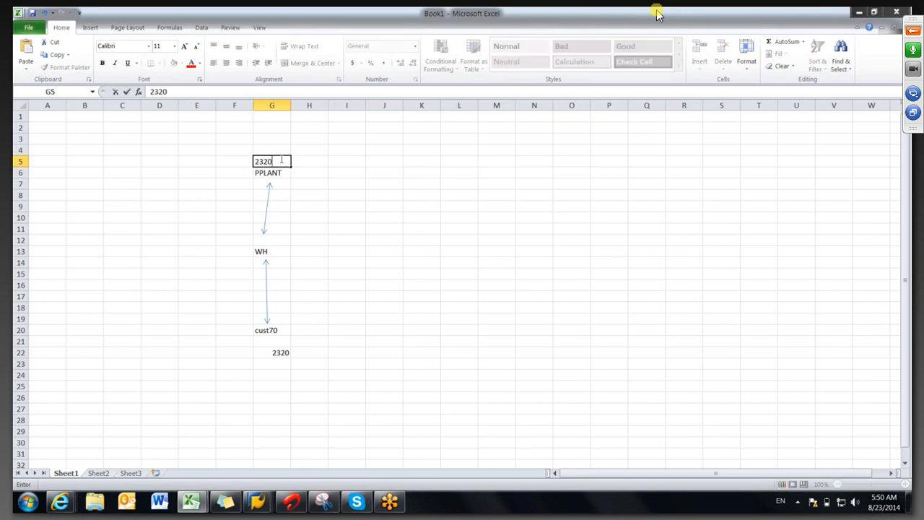
left_click(317, 182)
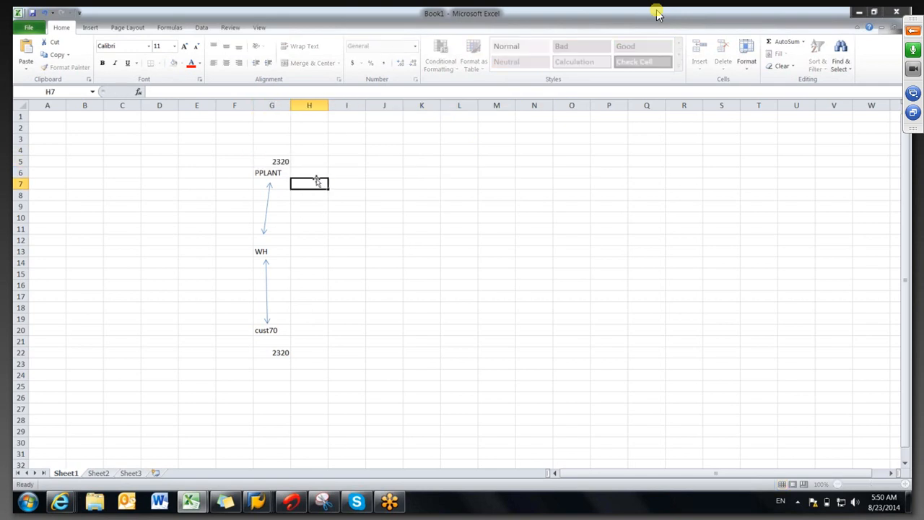
List product numbers 2320 in cell M5 and 2321 in cell M7, apart from the supply chain sketch.
left_click(282, 162)
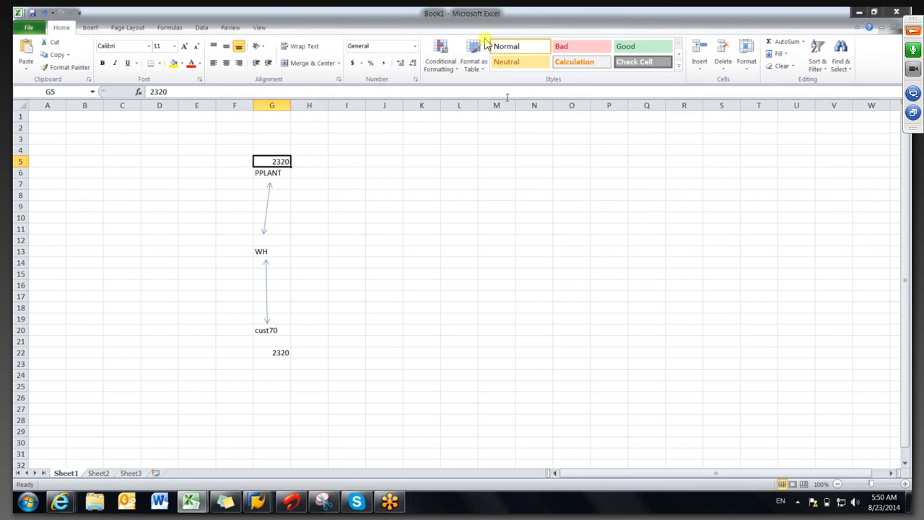
left_click(491, 161)
type("2321")
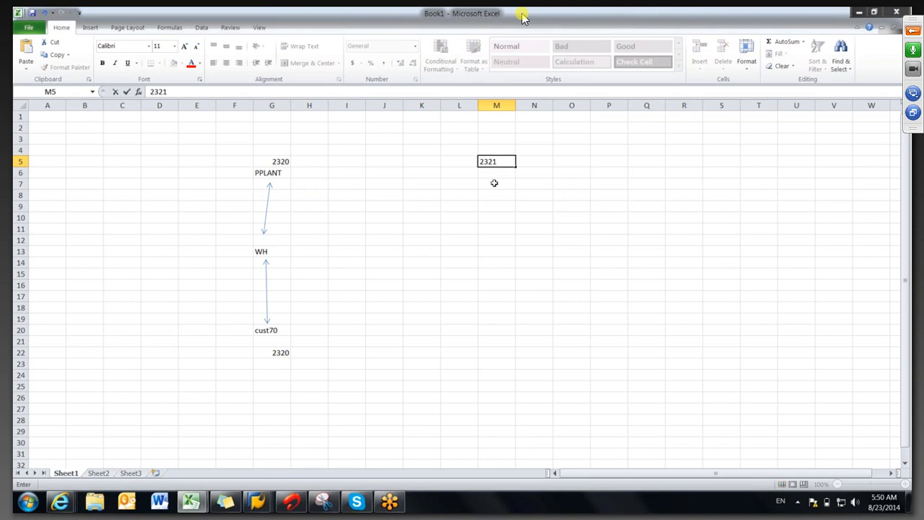
key("BackSpace")
type("0")
left_click(497, 187)
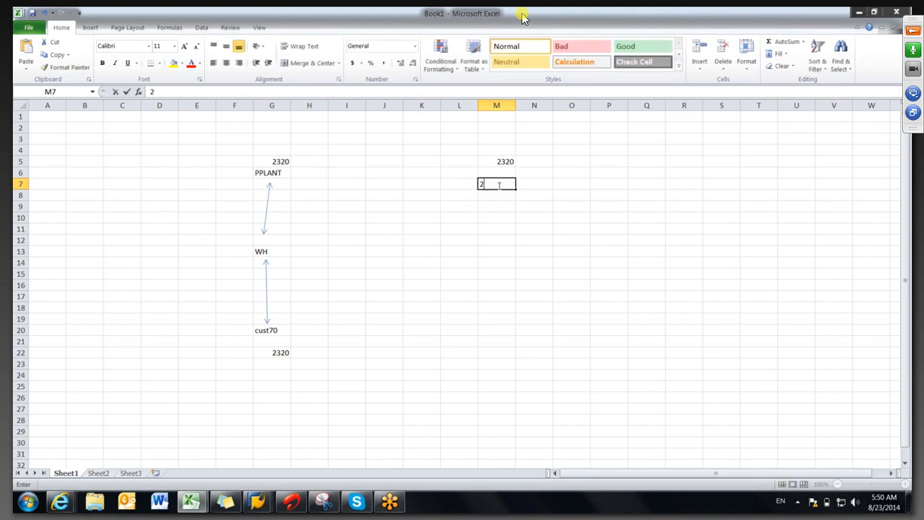
type("2321")
left_click(542, 185)
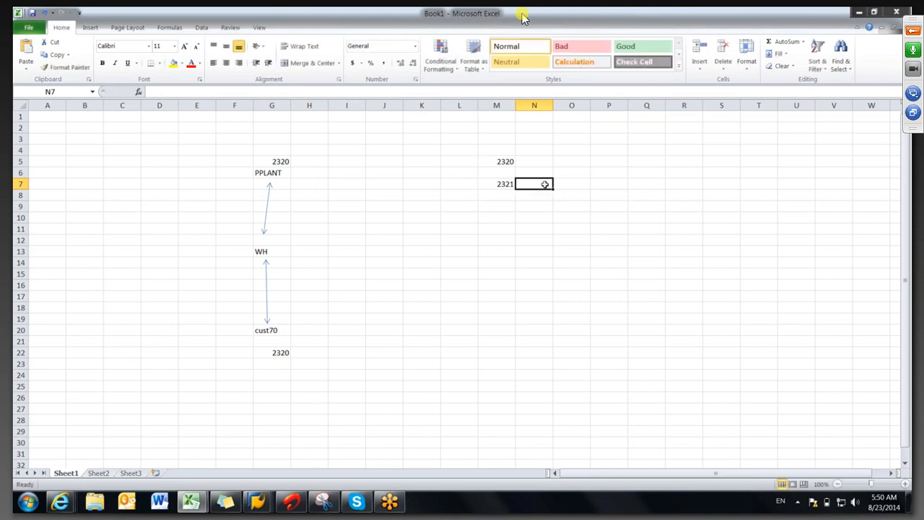
Go through products 2320 and 2321 in column M, highlighting the empty cells beside and below 2321.
left_click(502, 165)
left_click(504, 185)
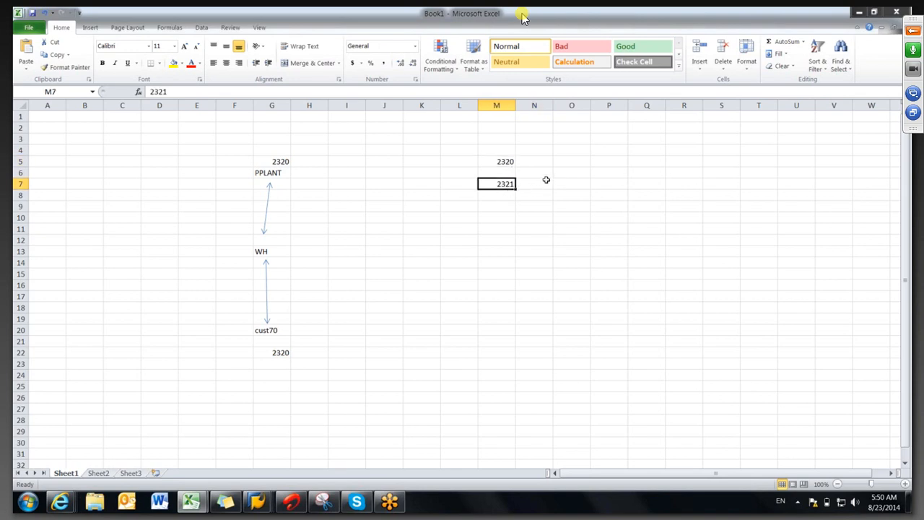
left_click(499, 162)
left_click(511, 188)
left_click_drag(518, 184, 733, 184)
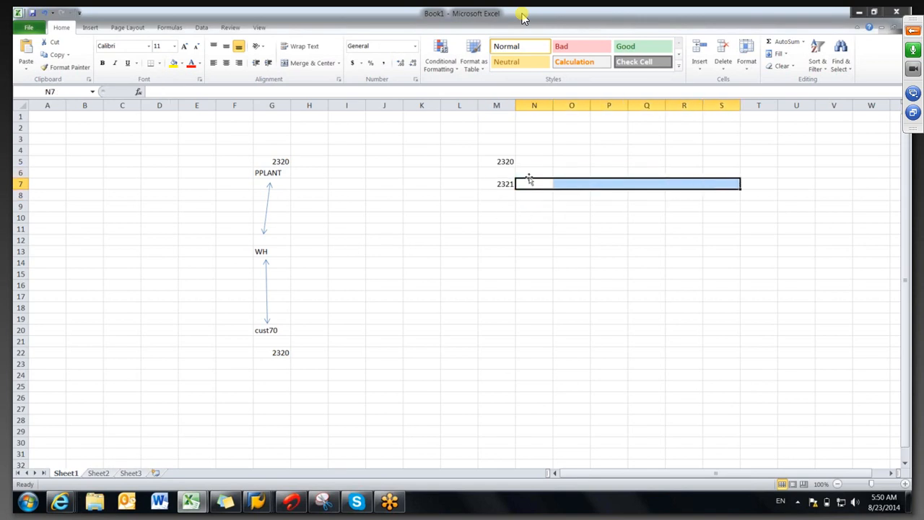
left_click(505, 184)
left_click(538, 199)
left_click(541, 220)
left_click(505, 184)
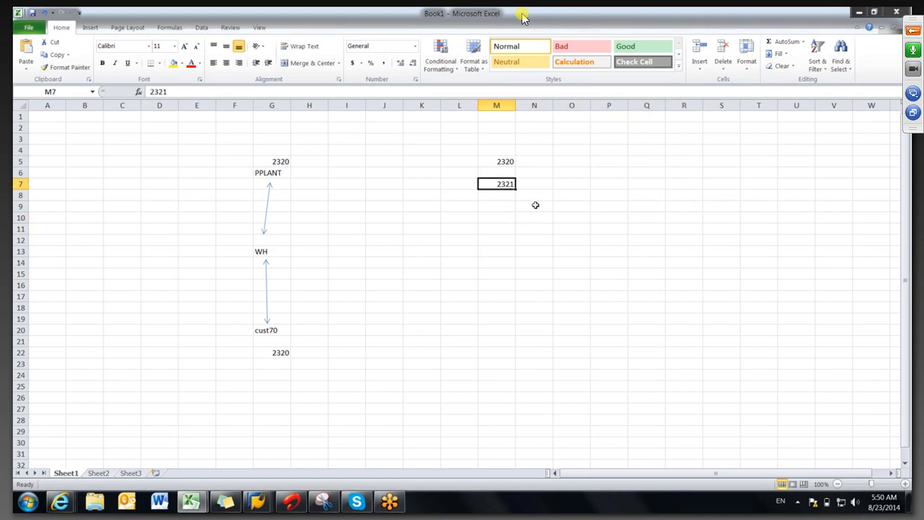
left_click(535, 205)
left_click(605, 191)
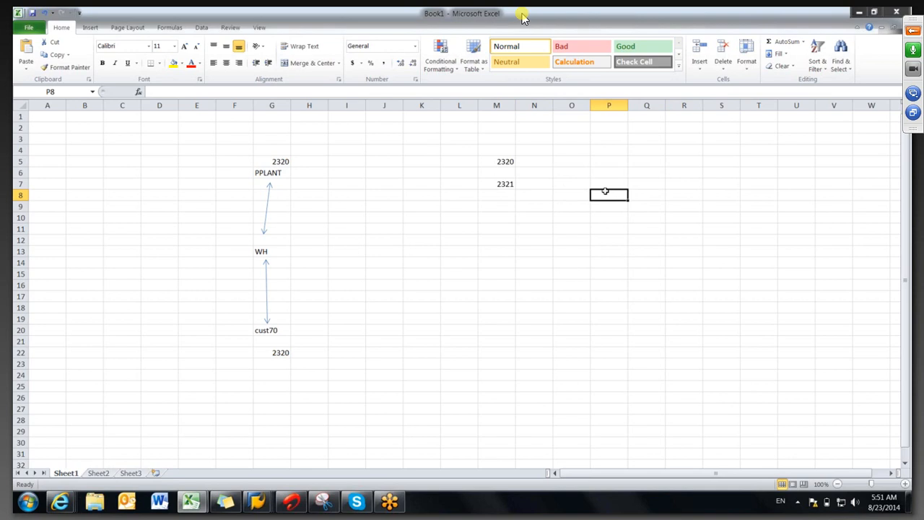
left_click(548, 226)
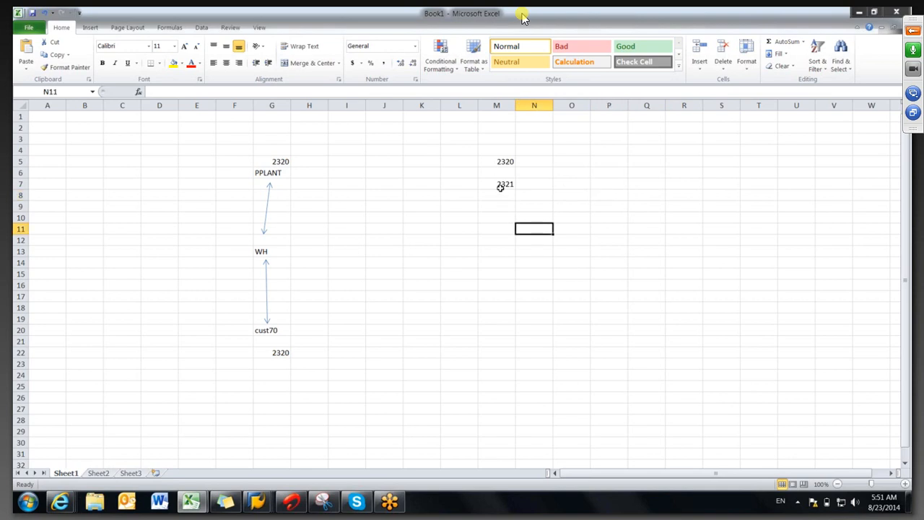
left_click_drag(503, 214, 614, 217)
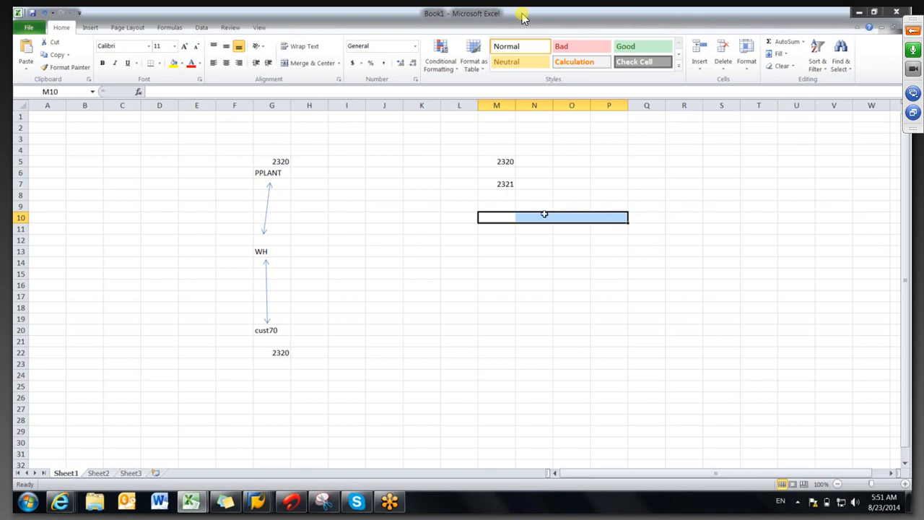
left_click(506, 219)
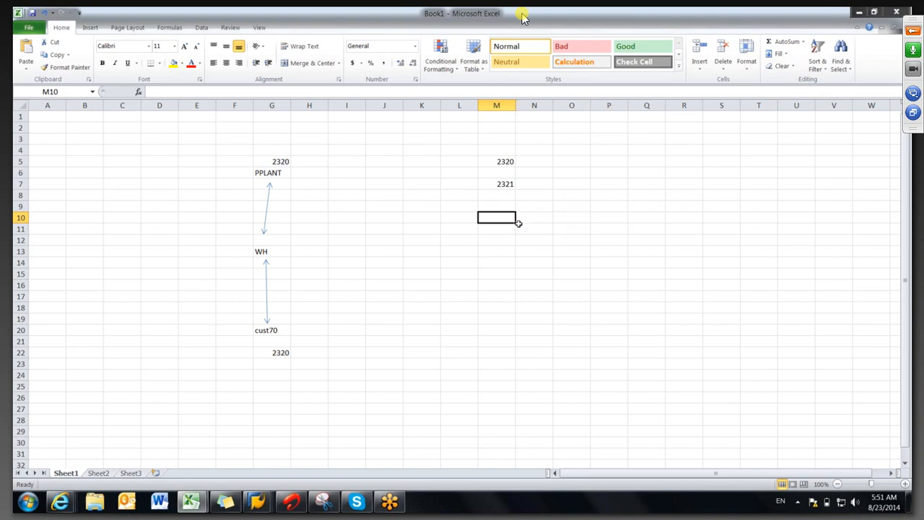
left_click(552, 241)
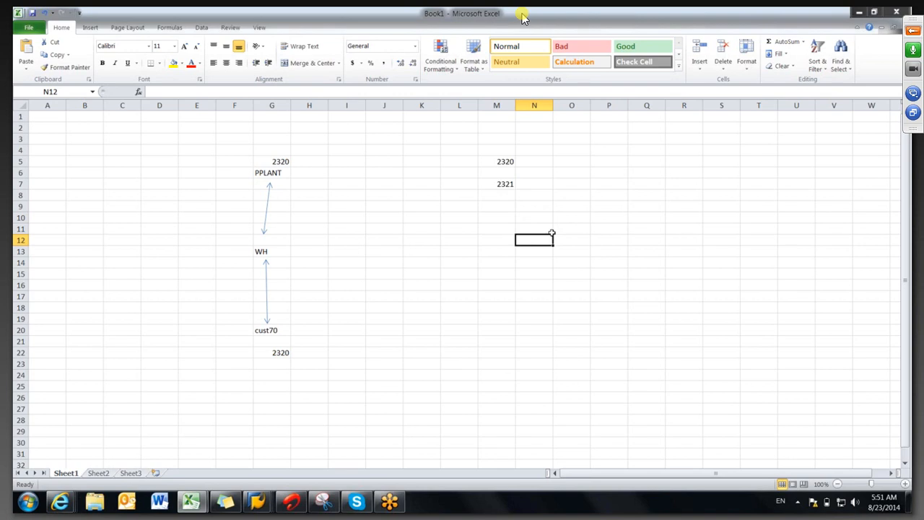
Compare the 2320 chain in G5:G22 with products 2321 and 2320 in column M, highlighting N7:R7.
left_click_drag(281, 161, 287, 361)
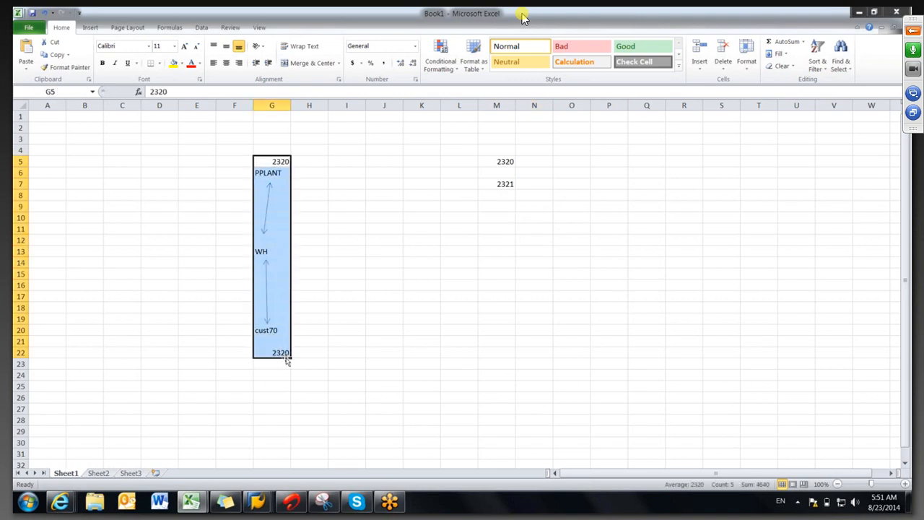
left_click(384, 330)
left_click(509, 184)
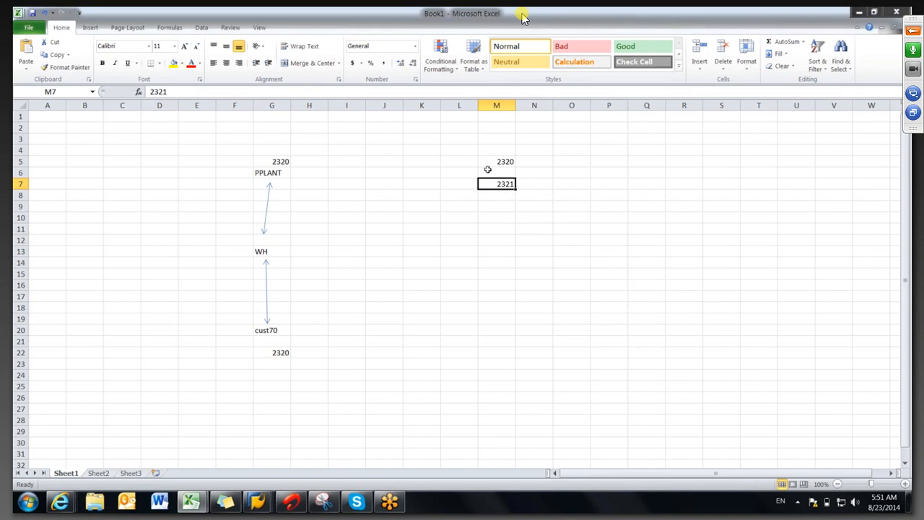
left_click_drag(532, 183, 687, 186)
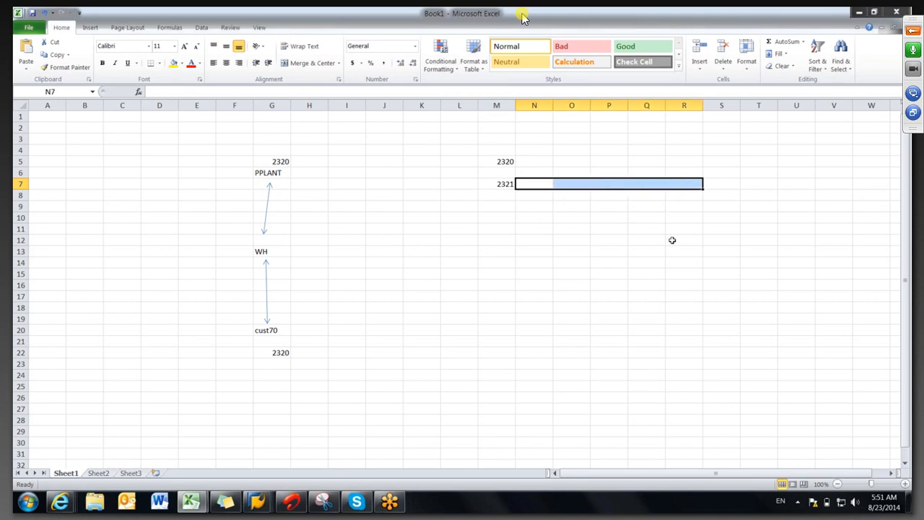
left_click(501, 186)
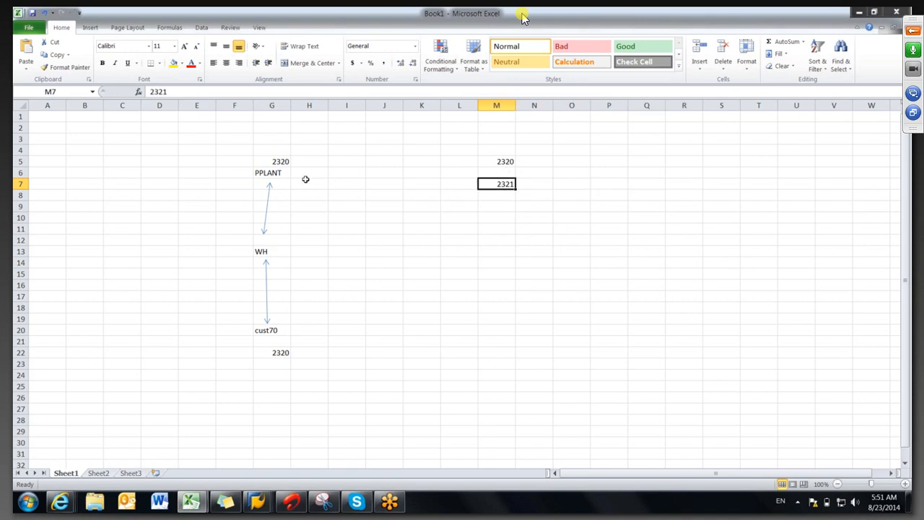
left_click(509, 163)
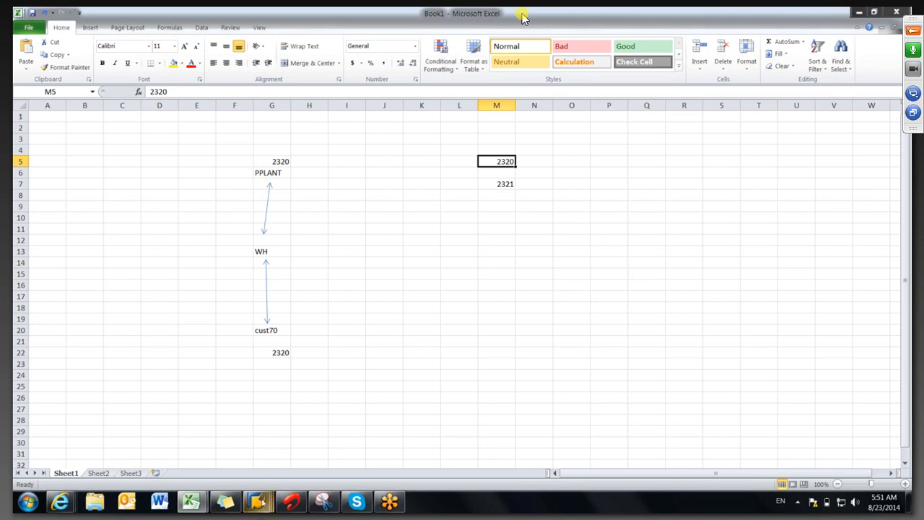
Switch to the empty SAP SNP planning book session and set its object selection to APO Location Product with an APO Location condition.
left_click(258, 503)
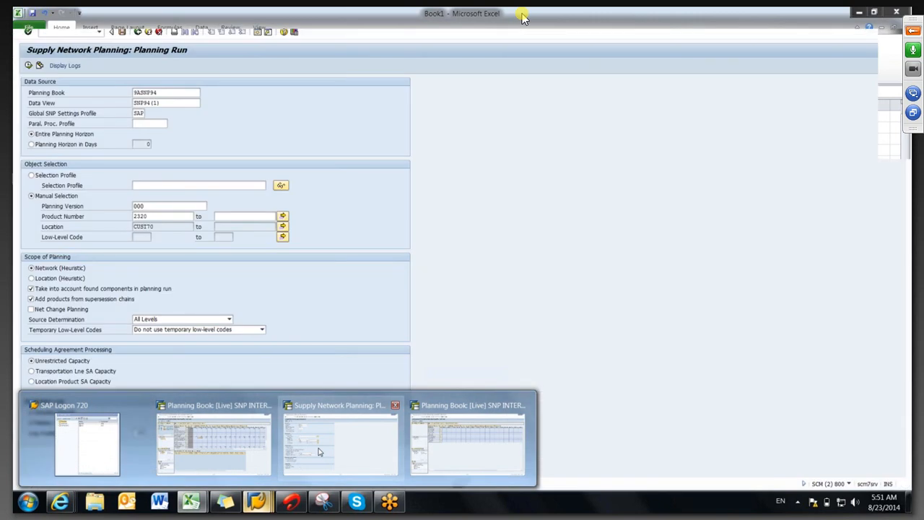
left_click(320, 452)
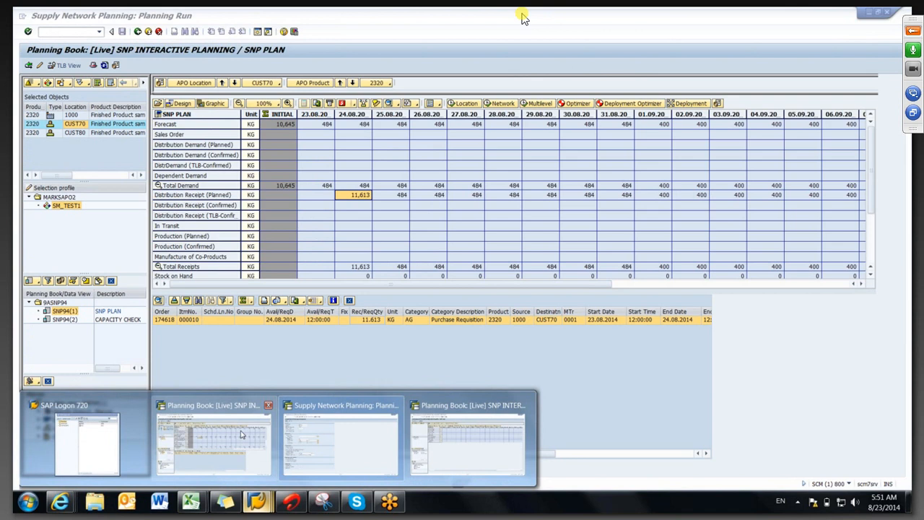
left_click(442, 410)
left_click(29, 82)
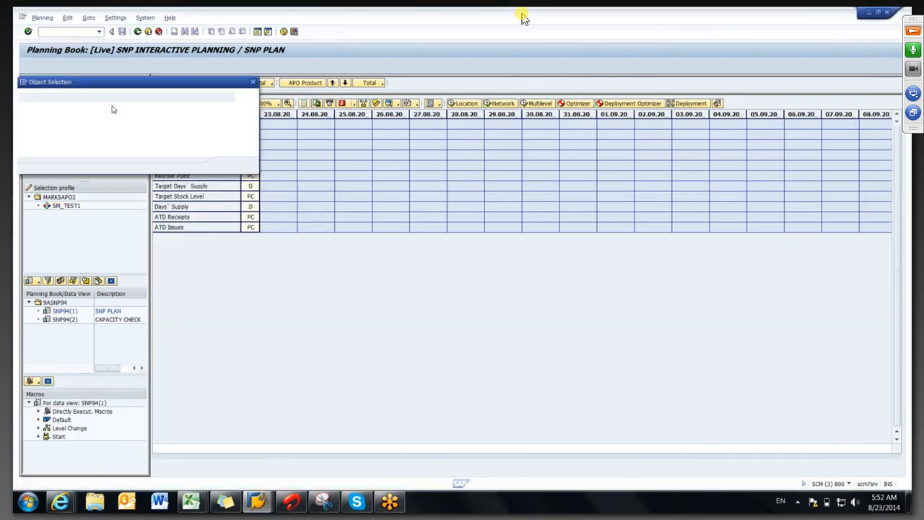
left_click(218, 118)
left_click(151, 164)
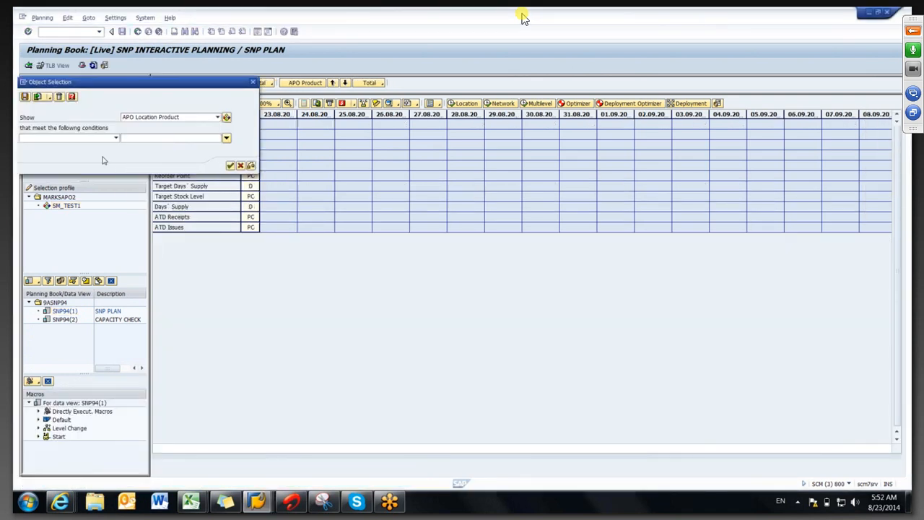
left_click(80, 156)
left_click(65, 162)
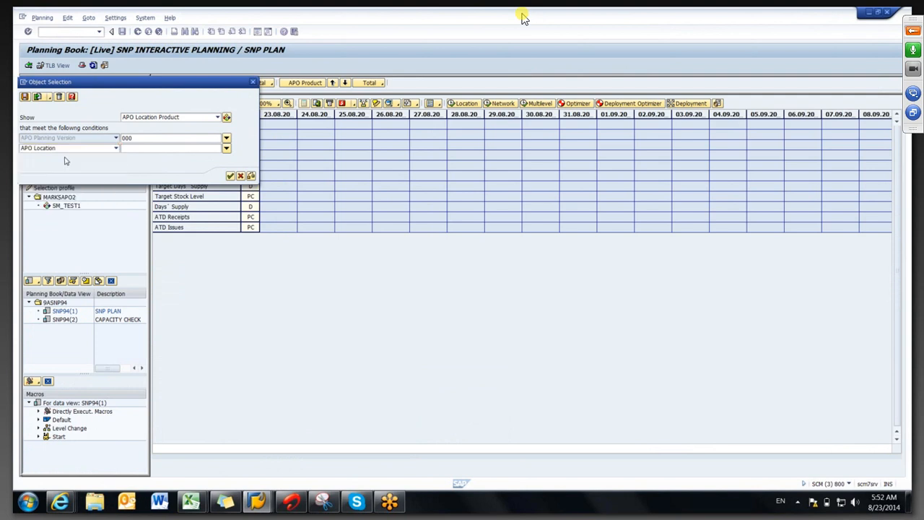
Set APO Location to 1000, add an APO Product condition of 2320, and apply the object selection.
left_click(154, 147)
type("1000")
left_click(115, 158)
left_click(52, 196)
left_click(141, 162)
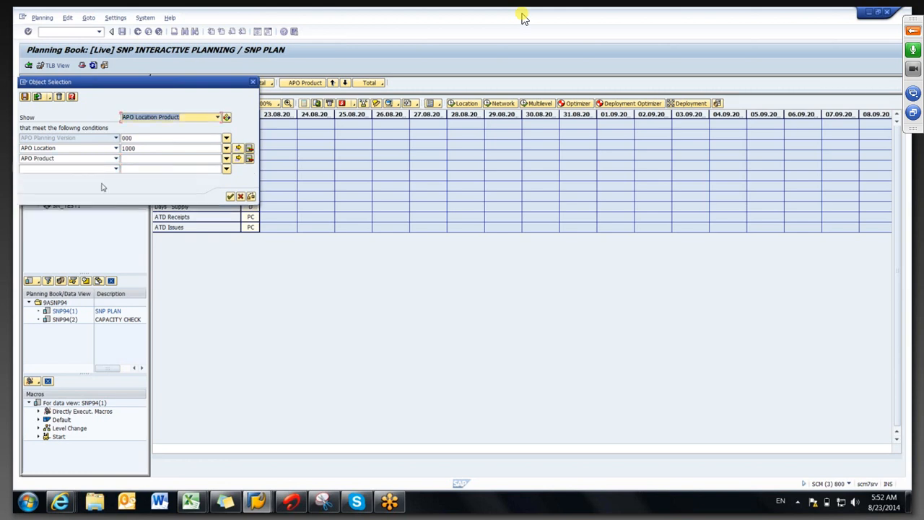
type("2320")
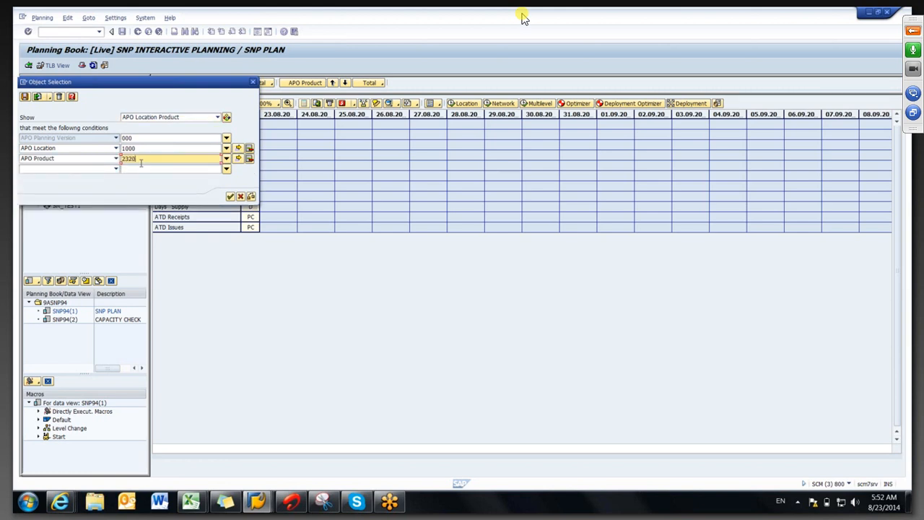
left_click(229, 198)
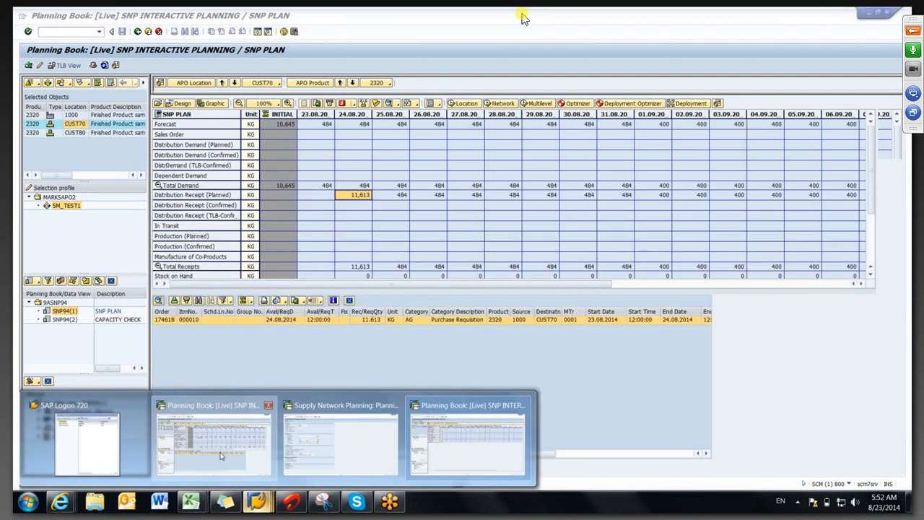
Exit the CUST70 planning book, switch to the planning run session and restart Supply Network Planning in the Background.
left_click(221, 455)
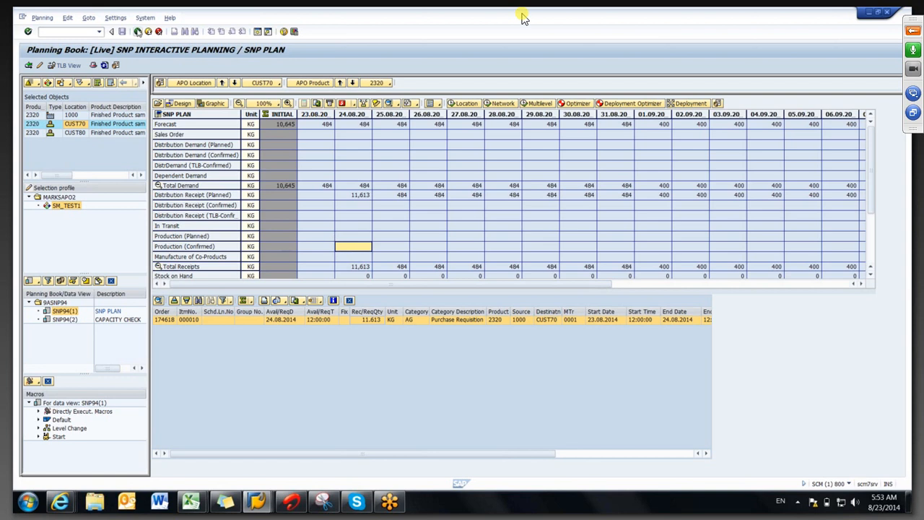
left_click(137, 31)
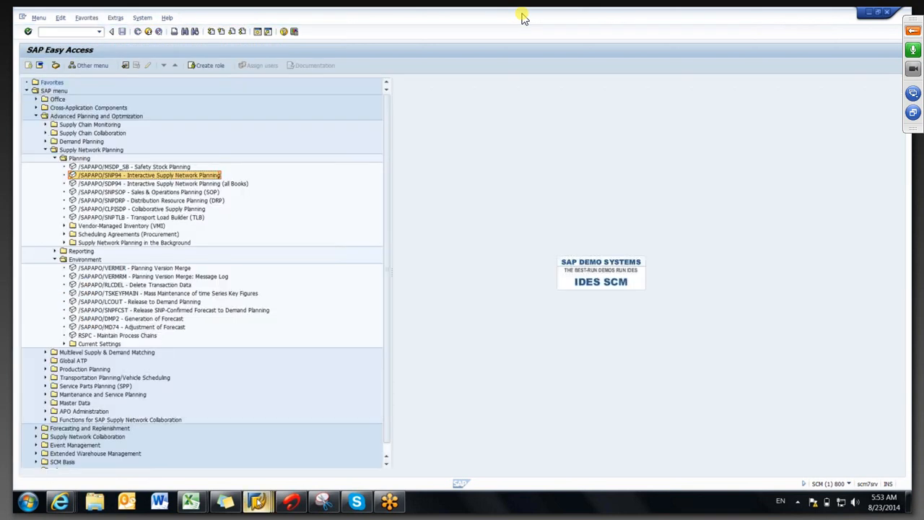
left_click(258, 499)
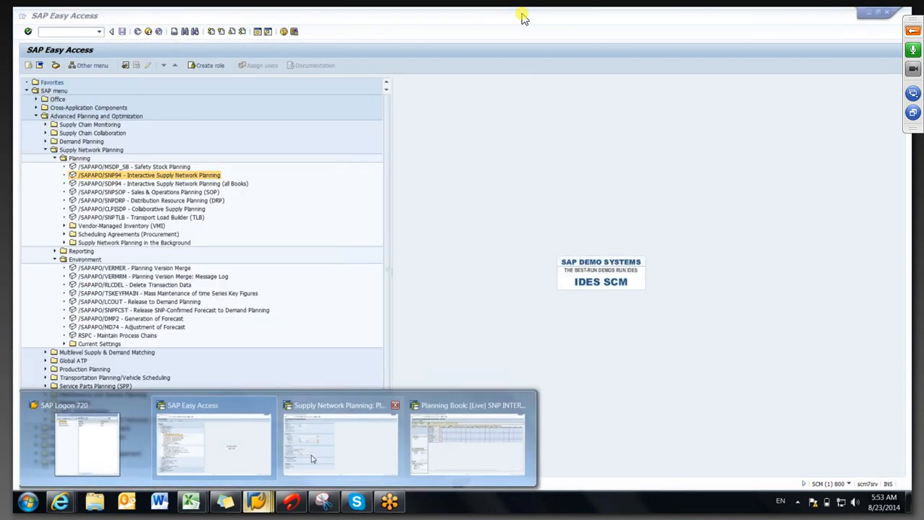
left_click(312, 458)
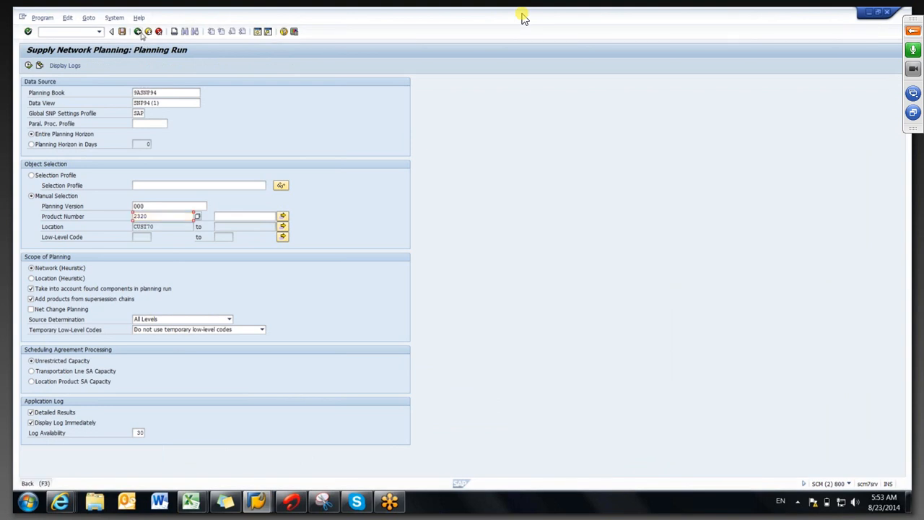
left_click(141, 34)
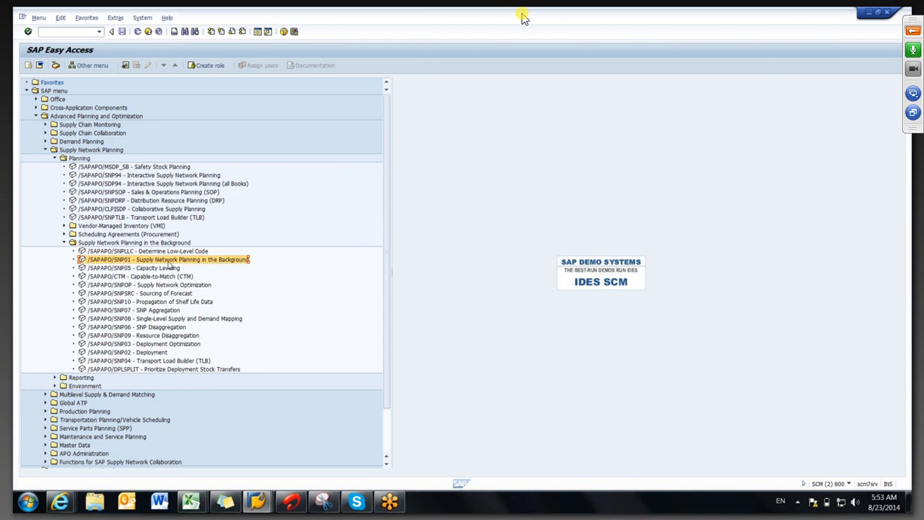
double_click(169, 262)
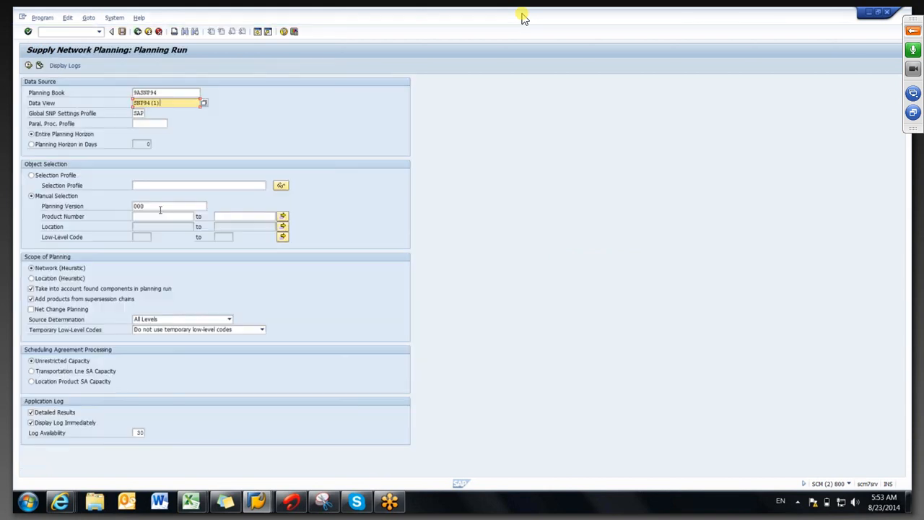
Set the planning run's scope to Location (Heuristic) with product number 2320, and check the data view and global SNP settings profile.
left_click(48, 282)
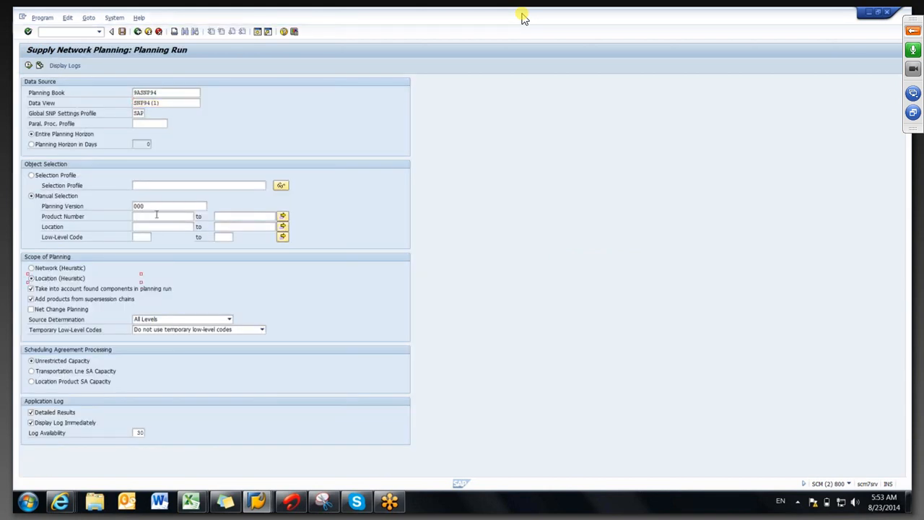
left_click(155, 215)
type("2")
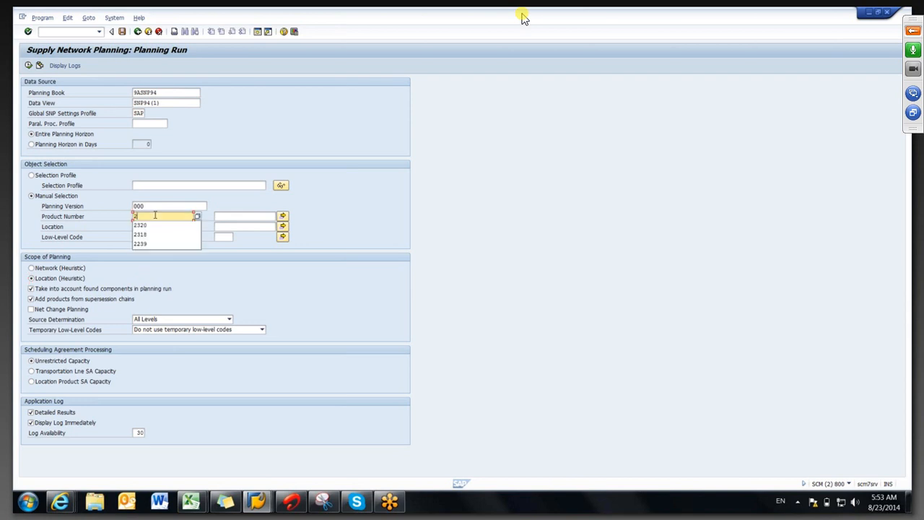
type("320")
left_click(152, 228)
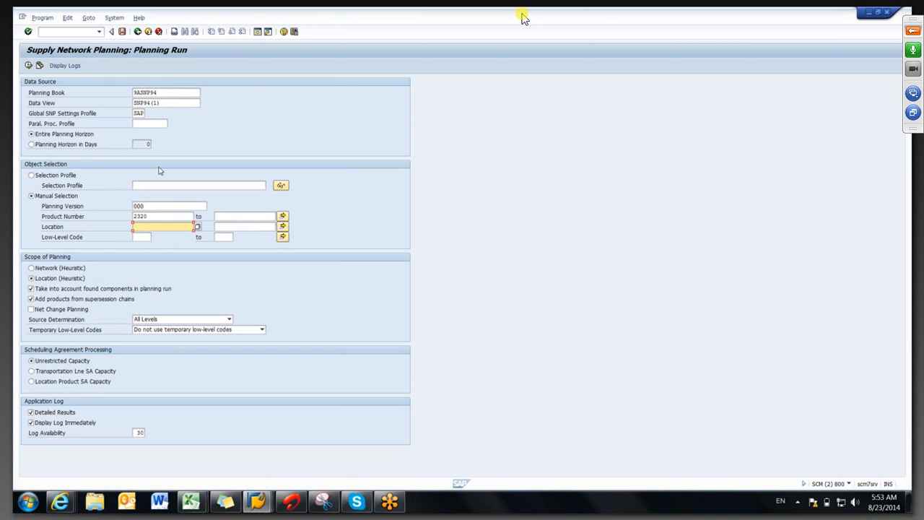
left_click(164, 103)
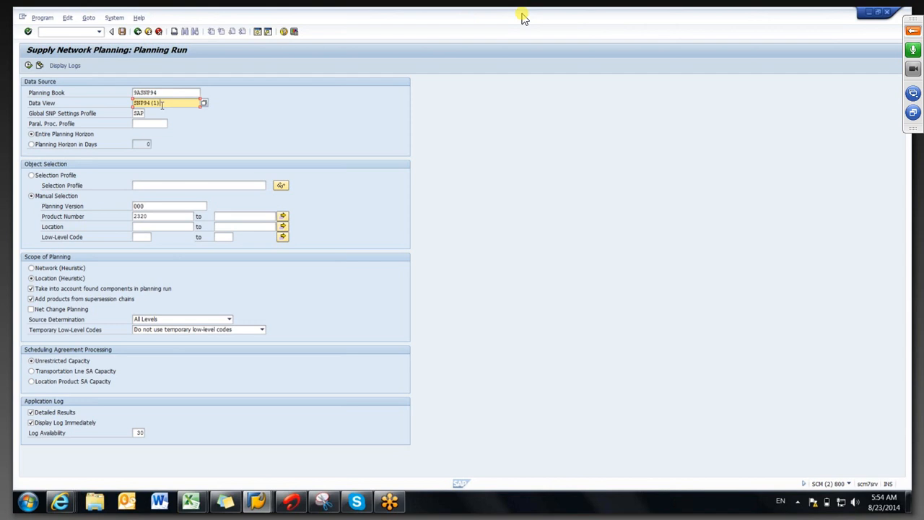
left_click(137, 113)
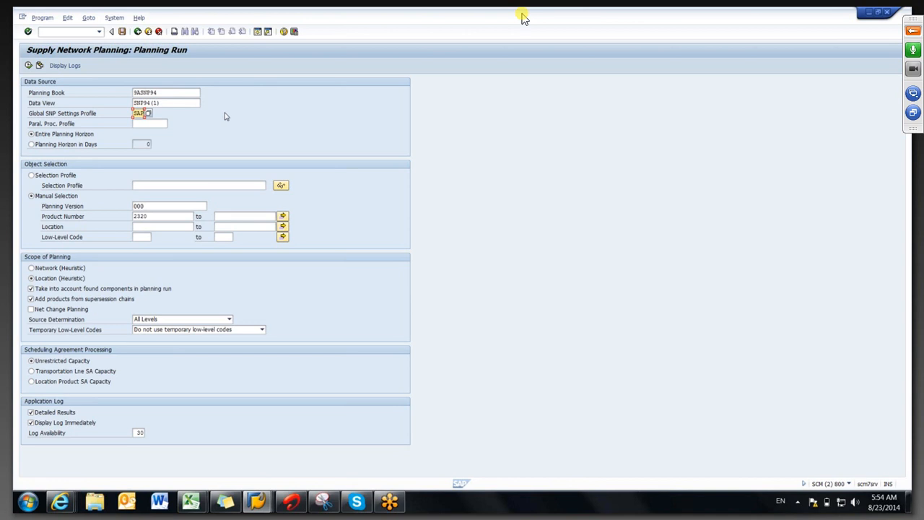
left_click(29, 66)
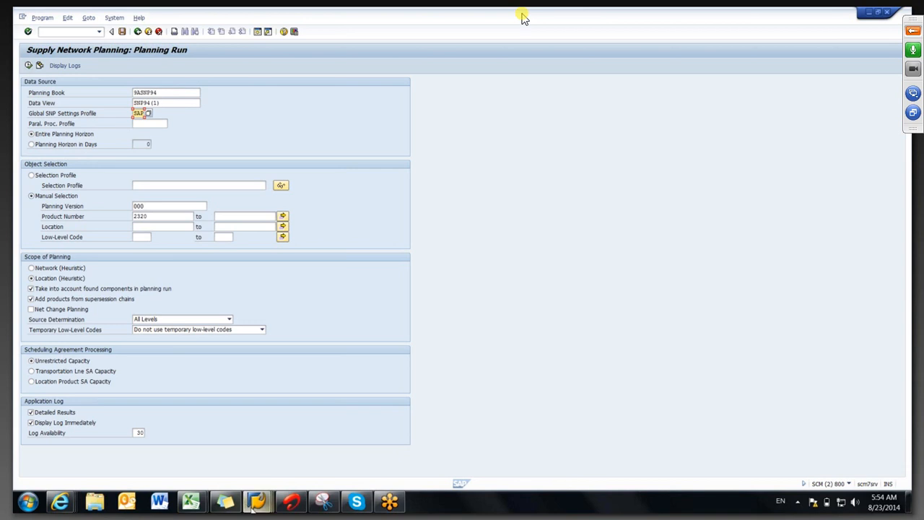
Start Interactive Supply Network Planning in the other session, and set the planning run's location to CUST70.
mouse_move(256, 501)
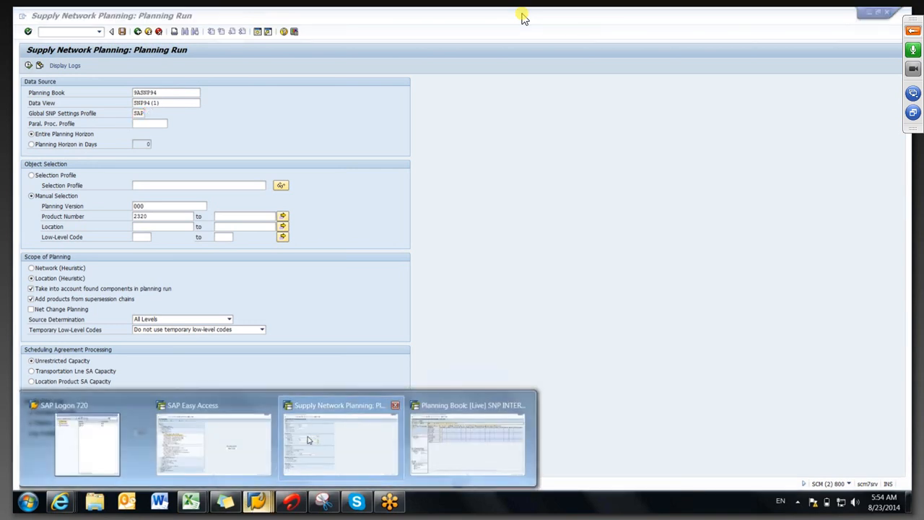
left_click(226, 443)
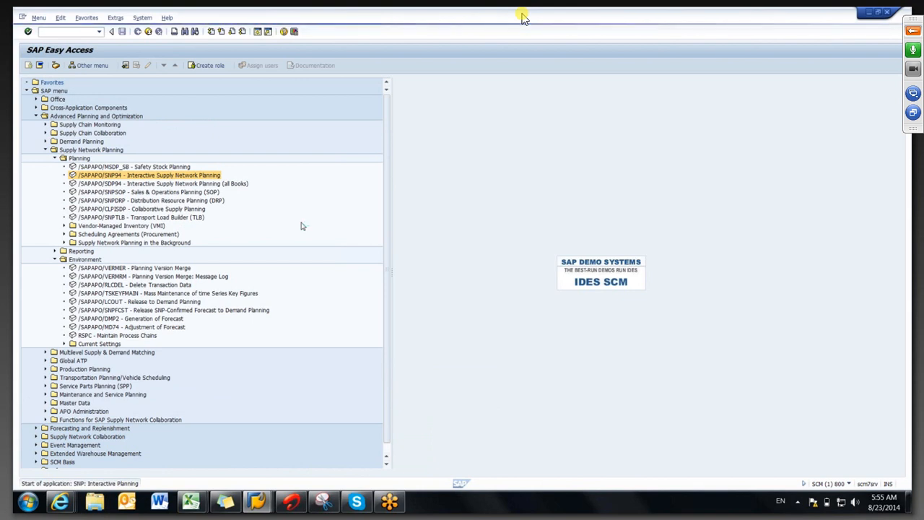
left_click(159, 227)
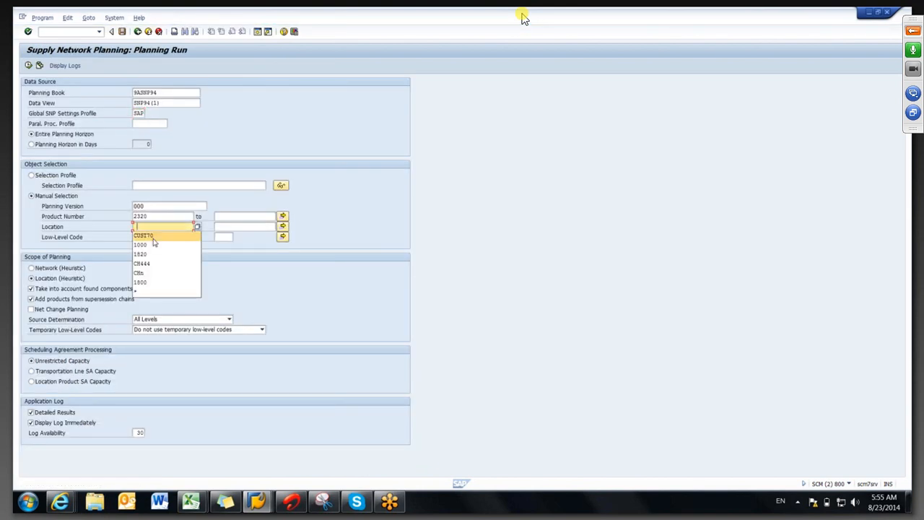
left_click(153, 238)
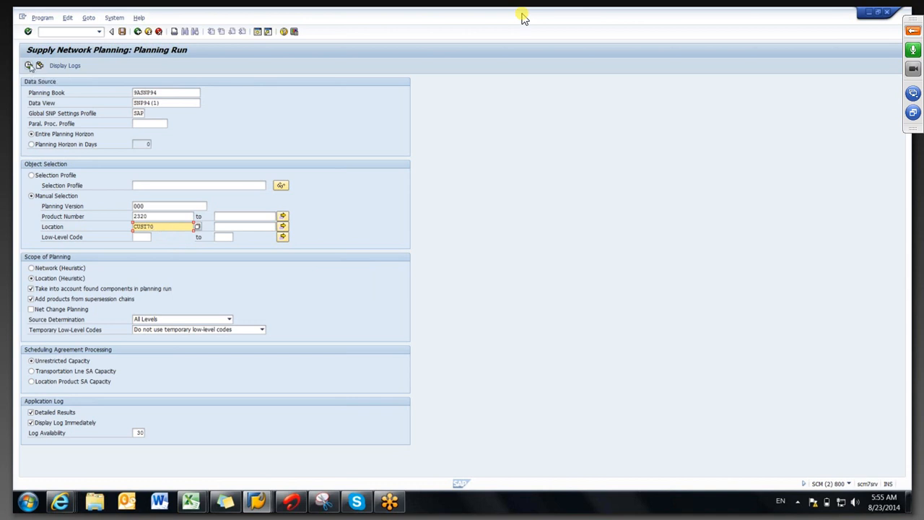
Load product 2320 at CUST70 in the planning book, expand Total Receipts and show the order details for the 24.08 planned distribution receipt.
key("alt+Tab")
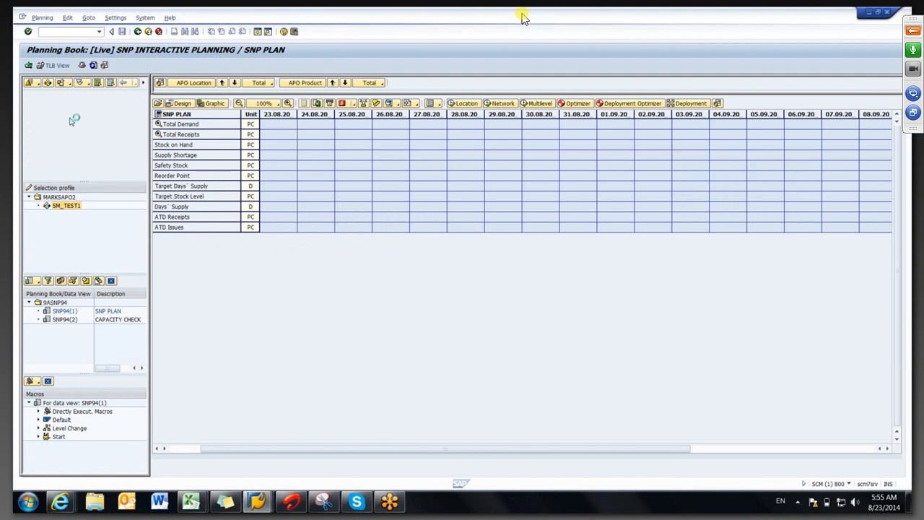
left_click(79, 124)
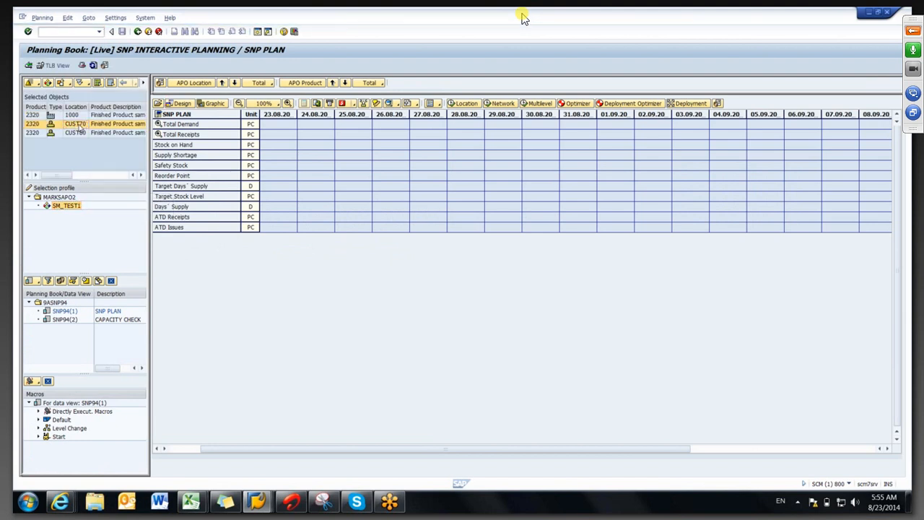
left_click(206, 136)
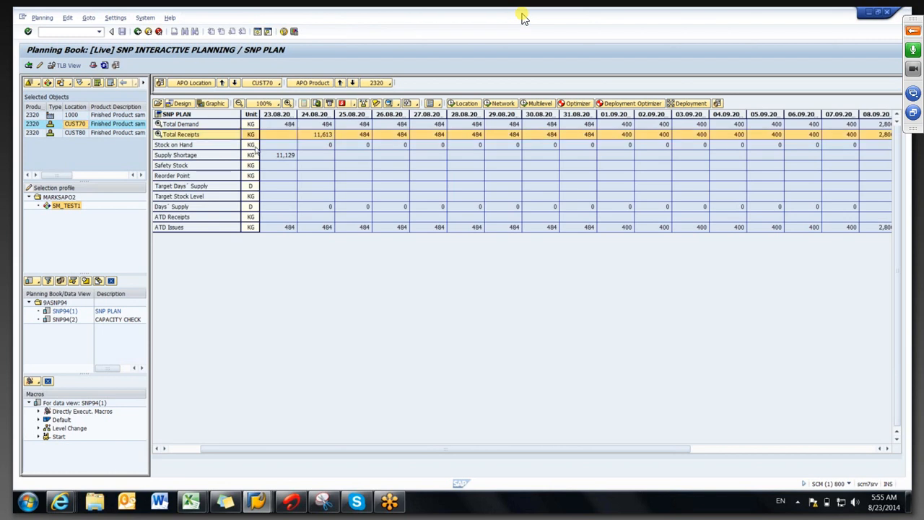
double_click(218, 137)
left_click(309, 135)
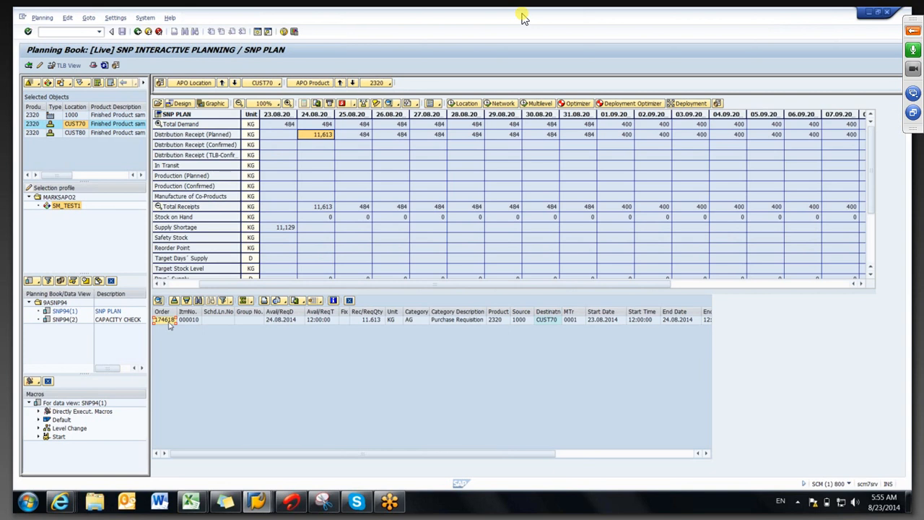
Execute the location heuristic planning run, and check the CUST70 planning book before returning to the run's application log.
key("alt+Tab")
left_click(29, 65)
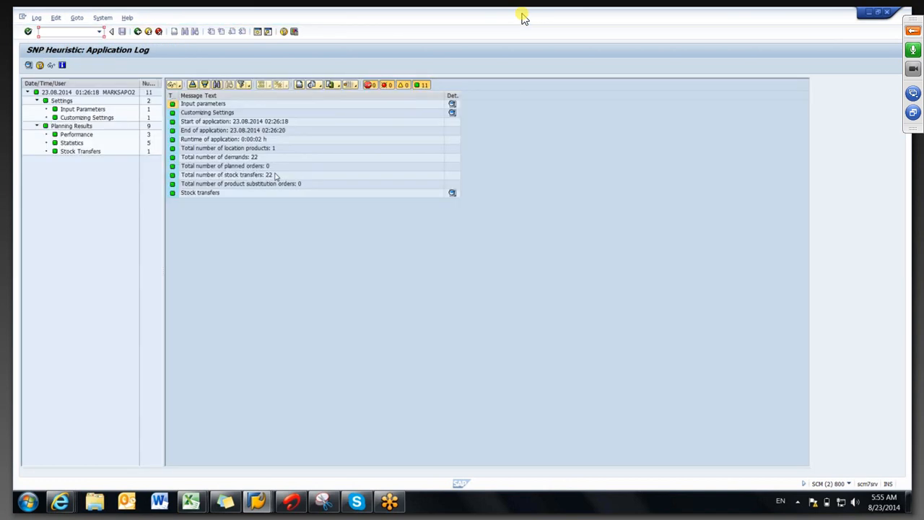
key("alt+Tab")
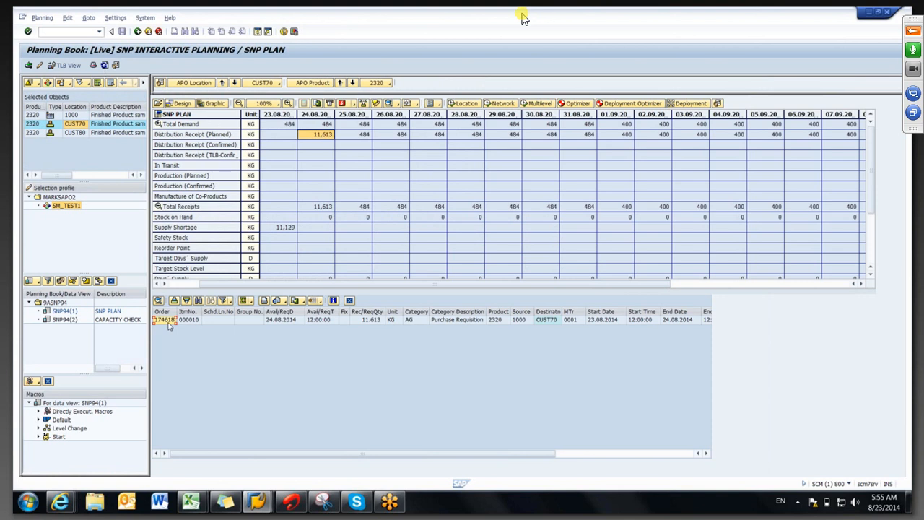
left_click(105, 66)
key("alt+Tab")
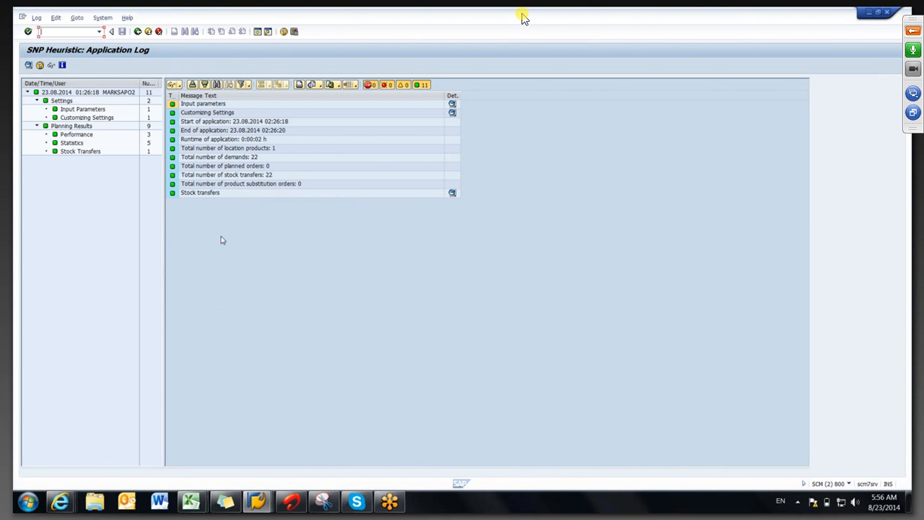
Examine the log messages on application start, end and runtime, and the totals of location products, demands, planned orders and stock transfers.
left_click(220, 122)
left_click(214, 130)
key("Up")
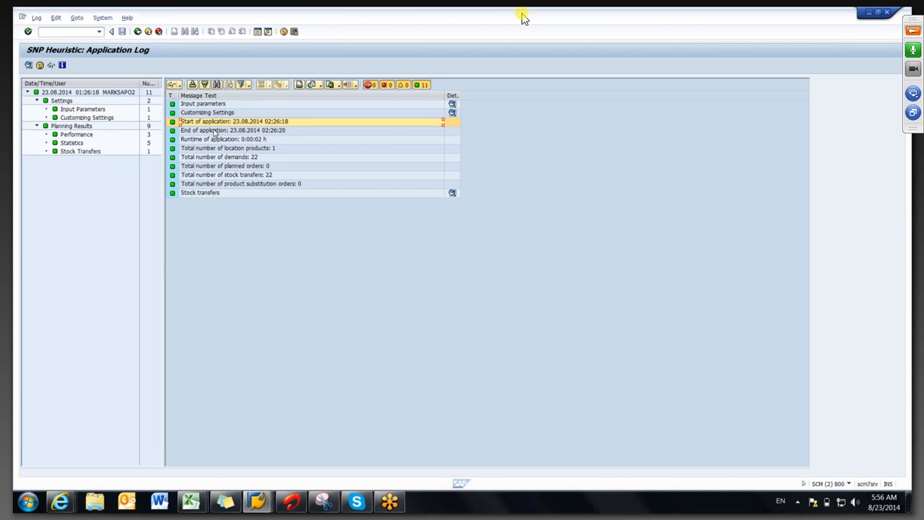
key("Down")
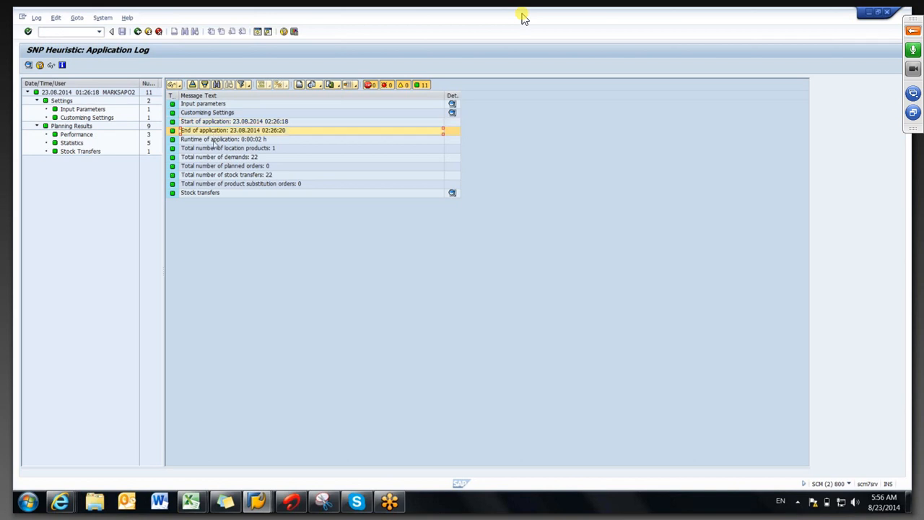
key("Down")
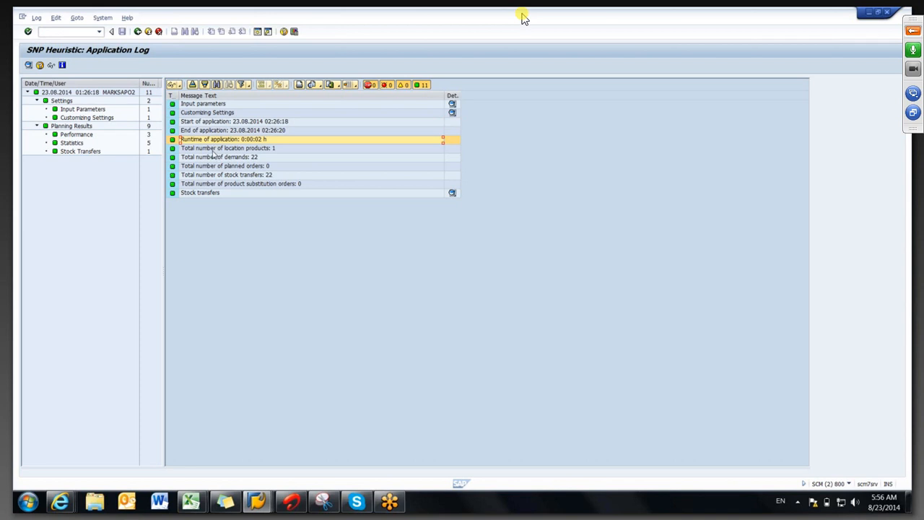
left_click(220, 151)
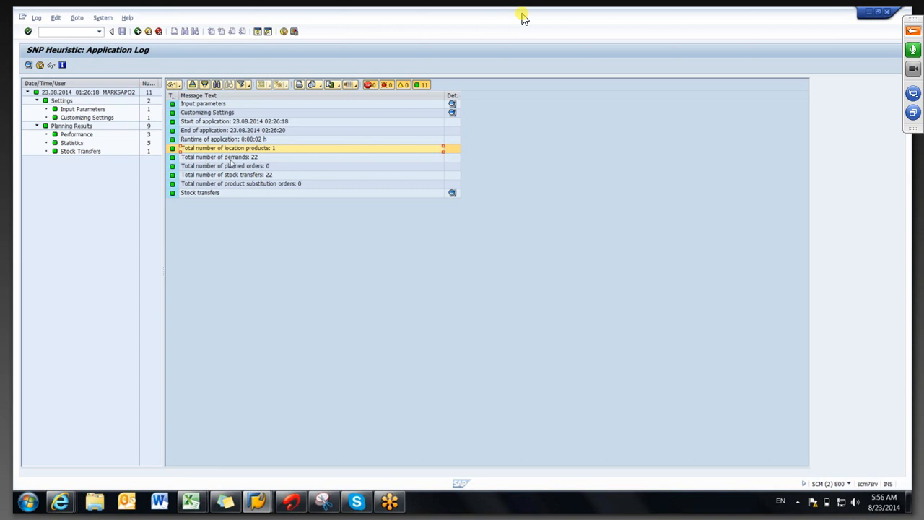
key("Down")
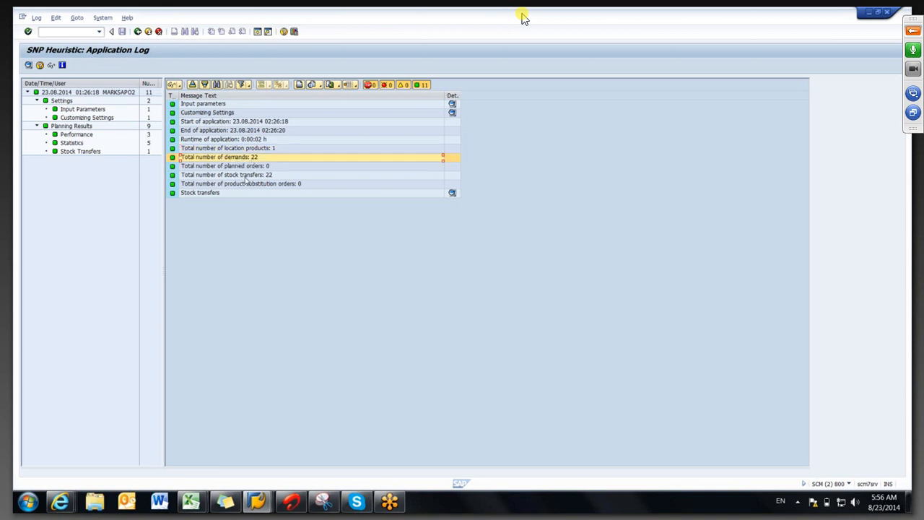
key("Down")
key("Down")
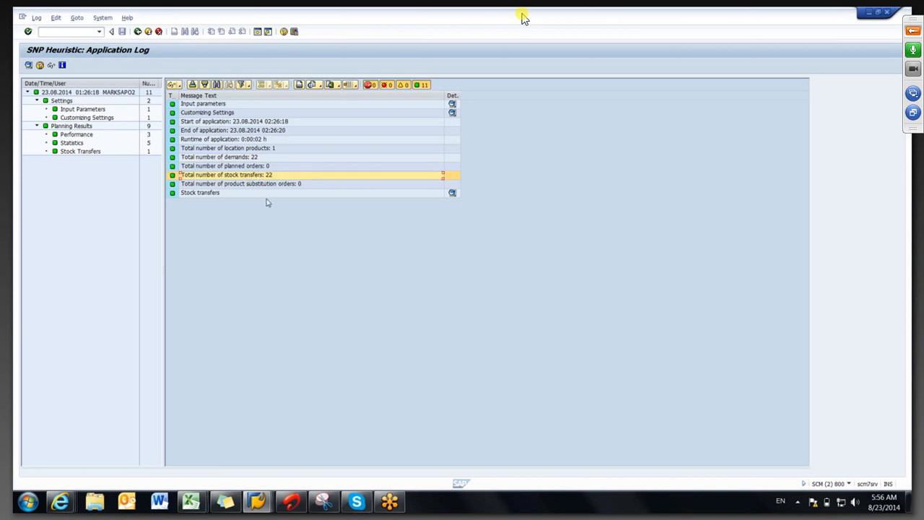
Review the log's input parameter details, including product number, planning version, planning book and data view, and display the Performance results.
left_click(81, 110)
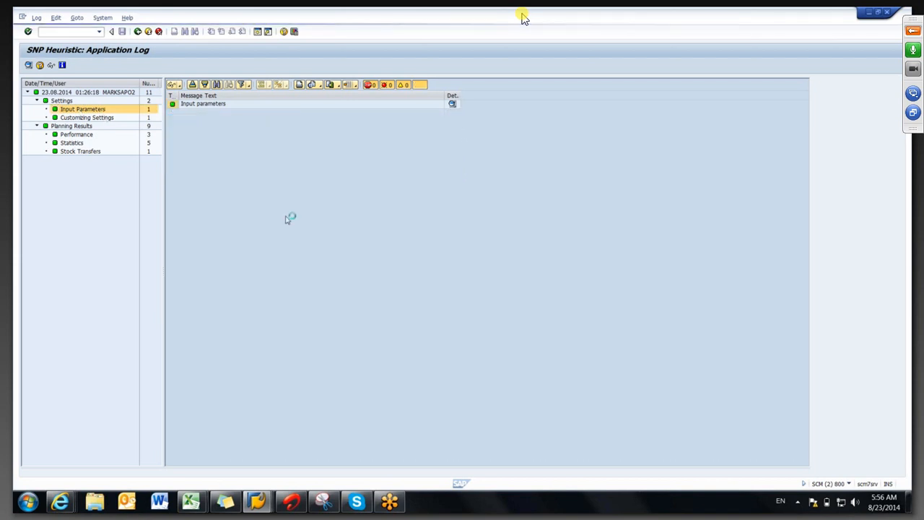
left_click(452, 103)
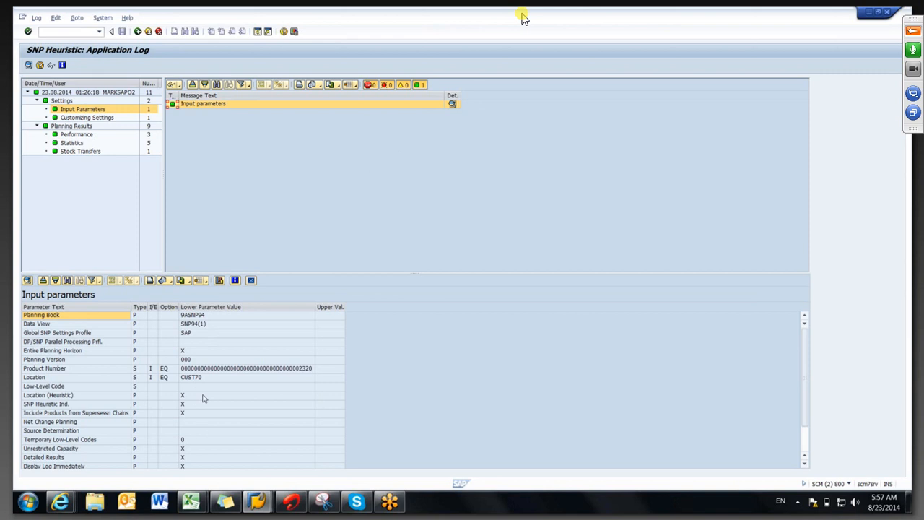
left_click(203, 373)
left_click(205, 379)
left_click(282, 369)
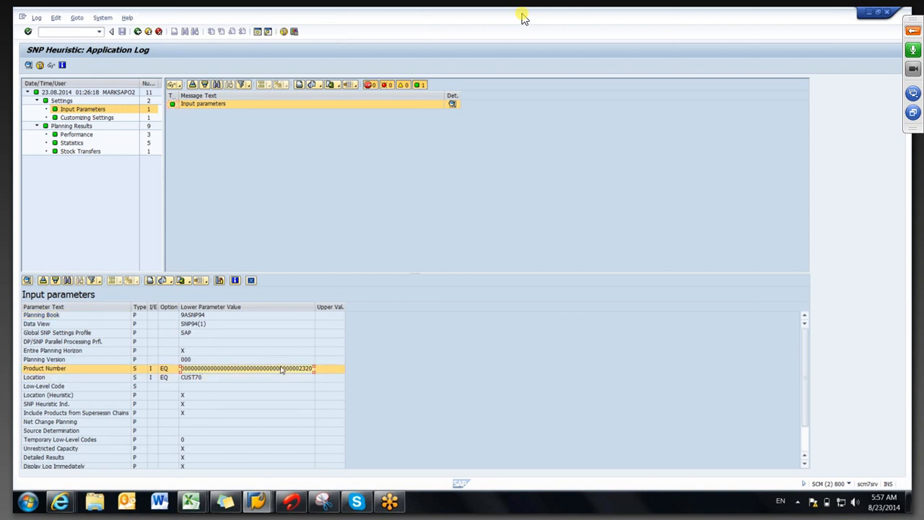
left_click(241, 362)
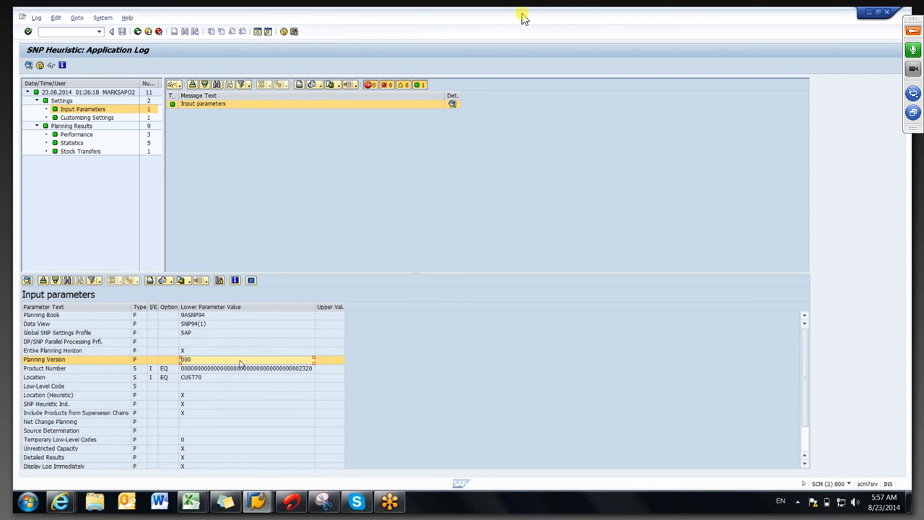
left_click(213, 315)
left_click(213, 324)
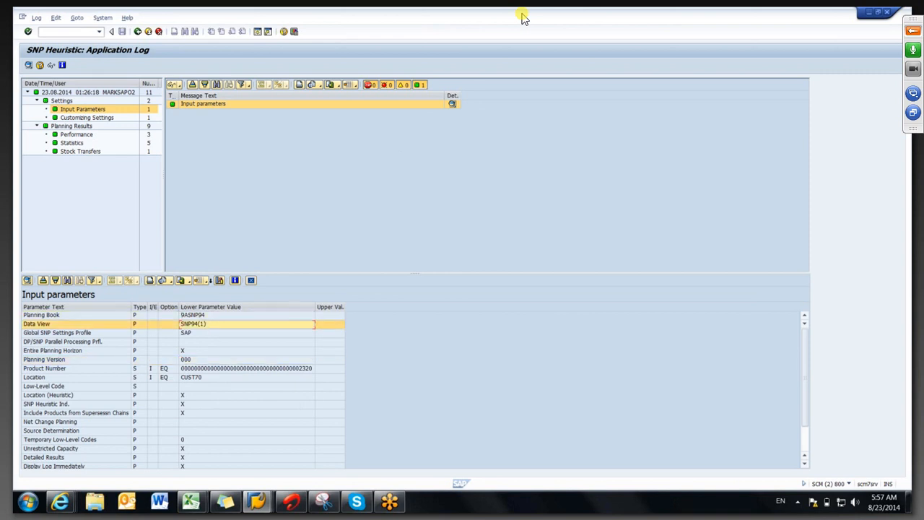
left_click(82, 137)
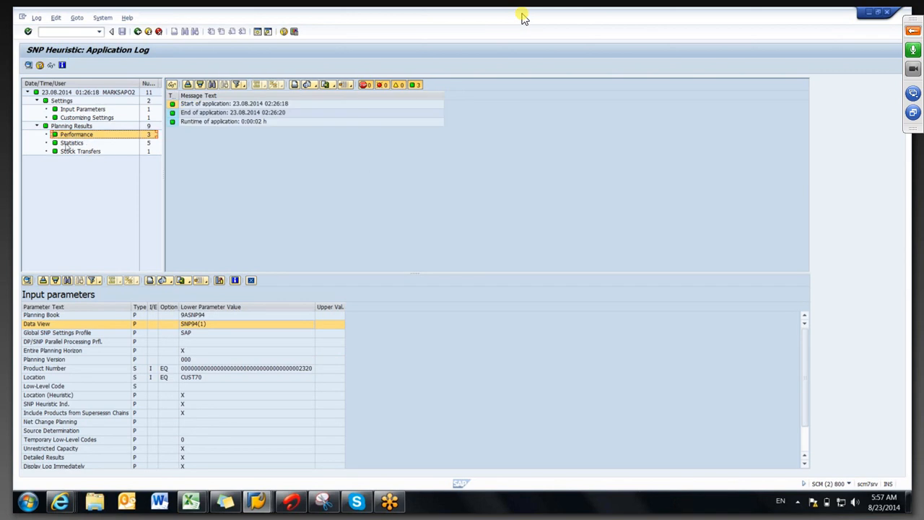
Review the log's Statistics results with the input parameter details closed, and switch back to the planning book.
left_click(71, 144)
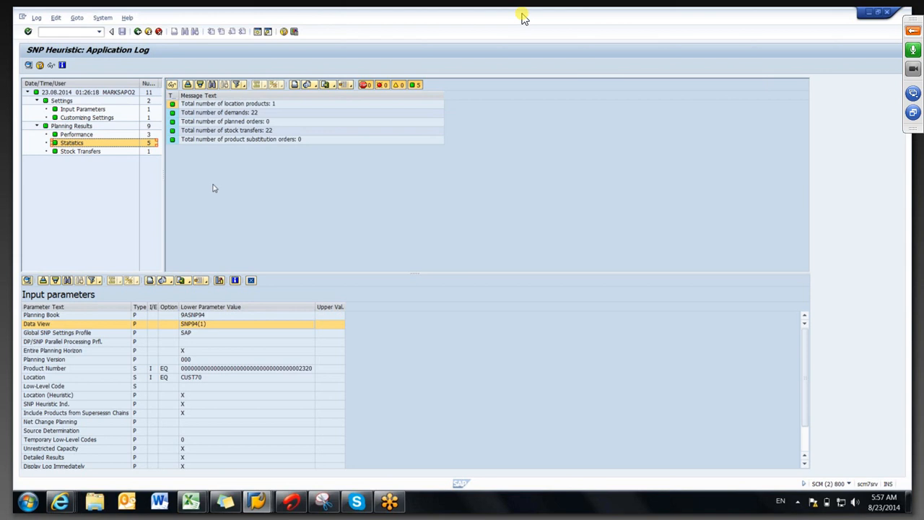
left_click(251, 281)
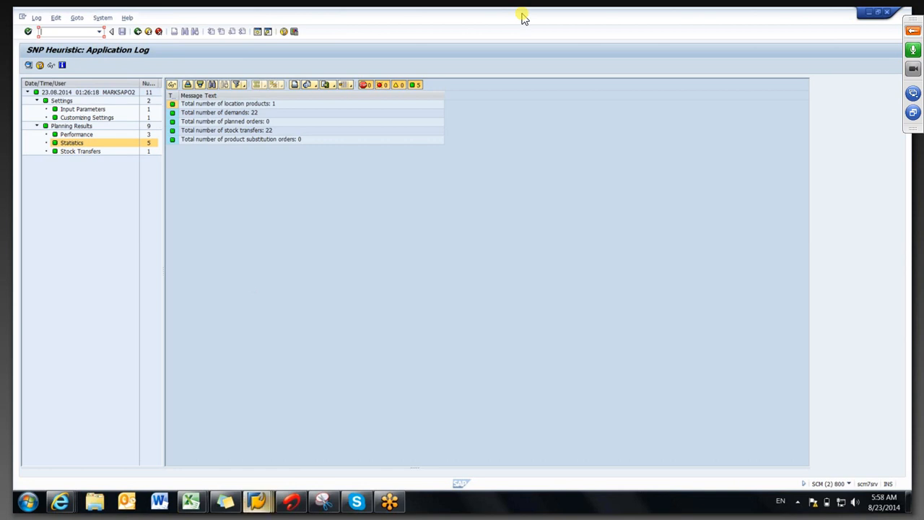
left_click(262, 480)
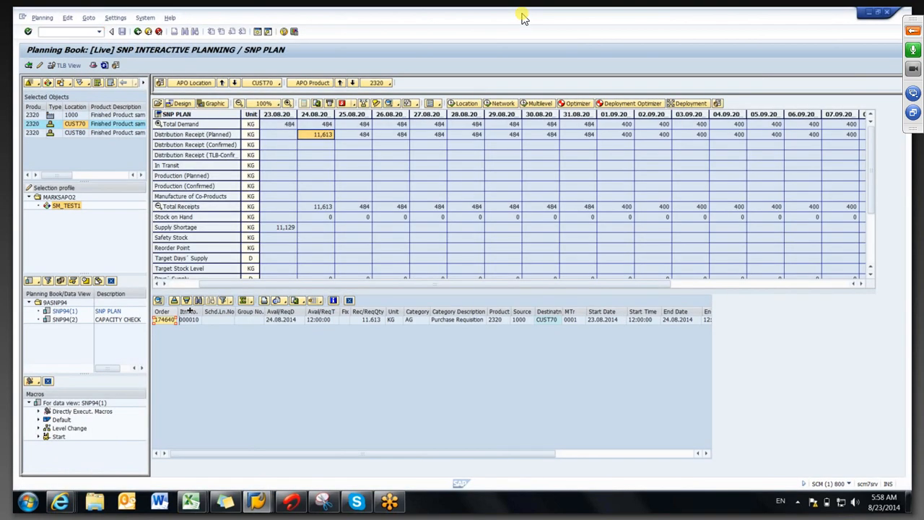
Examine the order number and category description of the order behind the 24.08 planned distribution receipt.
left_click(426, 166)
left_click(188, 324)
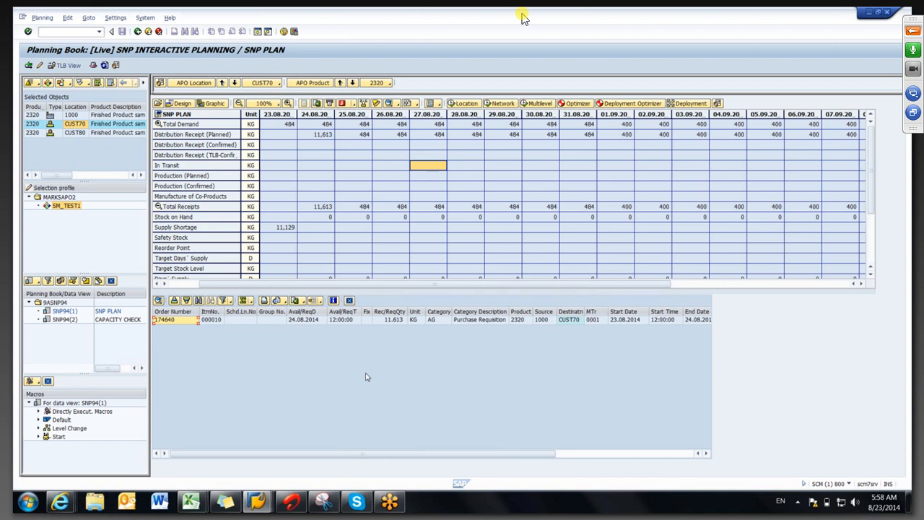
left_click(472, 320)
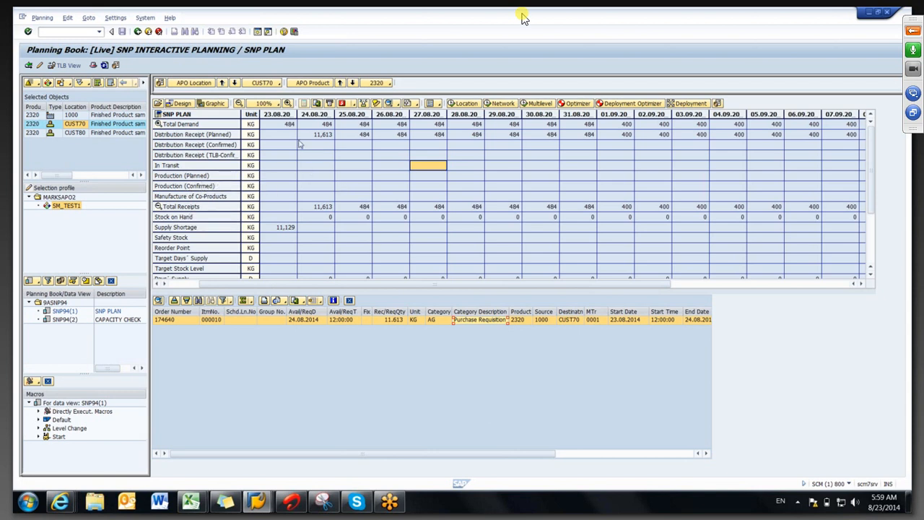
Expand Total Demand to compare it with the planned distribution receipts from 24.08 to 29.08, and close the order details.
left_click(207, 124)
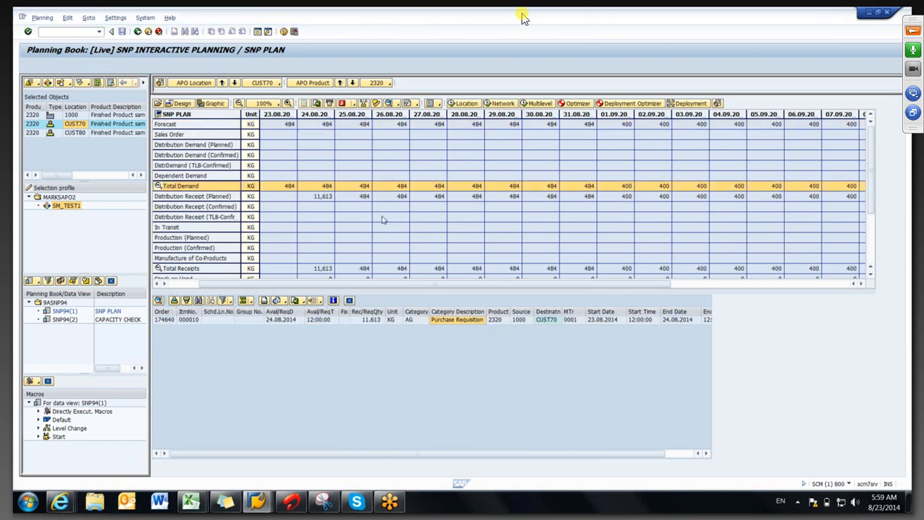
left_click(383, 220)
left_click_drag(311, 199, 512, 204)
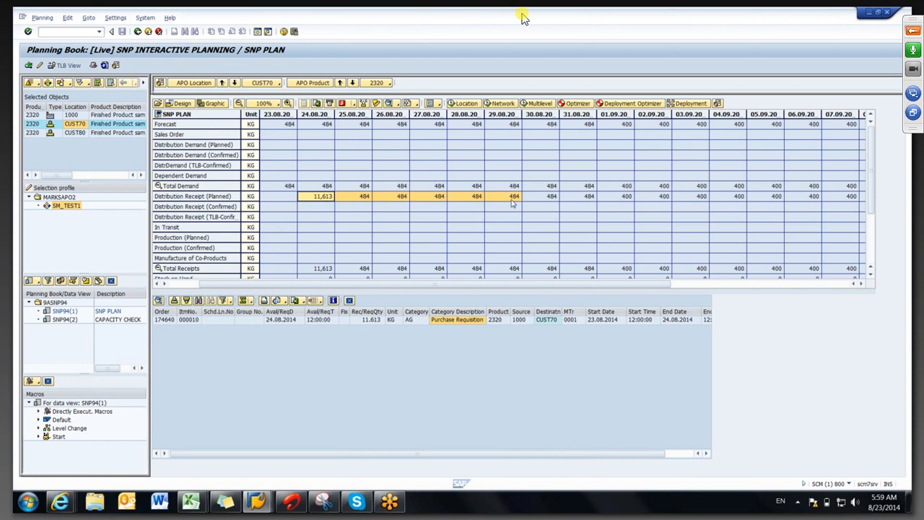
left_click(637, 231)
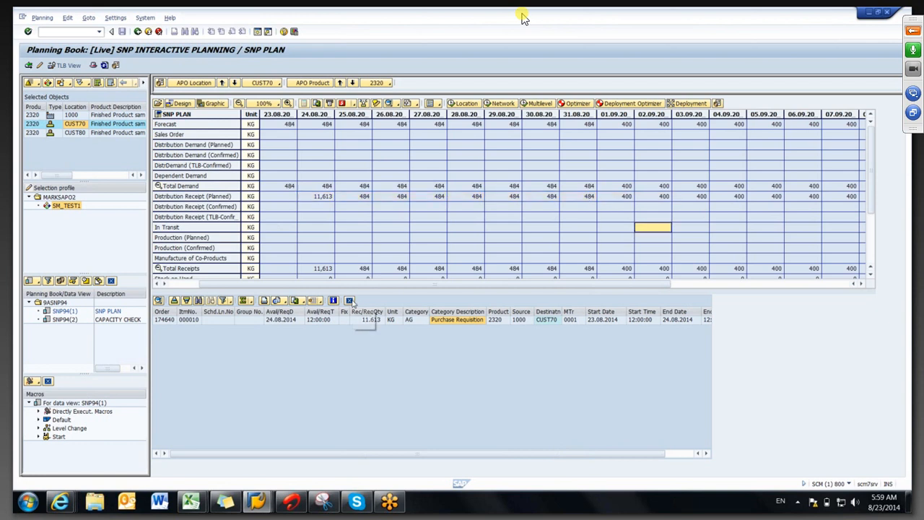
left_click(349, 300)
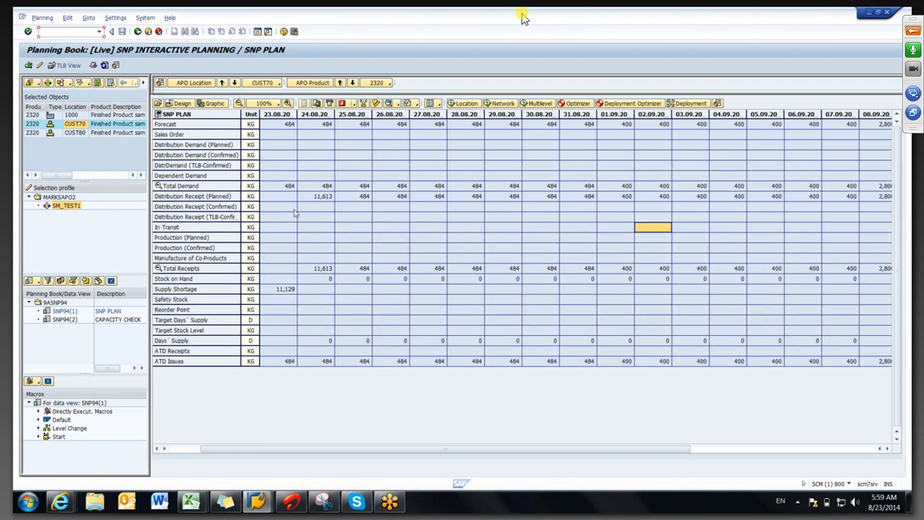
Review the Distribution Receipt (Planned) row and show the order details for its 27.08 receipt.
left_click_drag(282, 196, 490, 203)
left_click(413, 216)
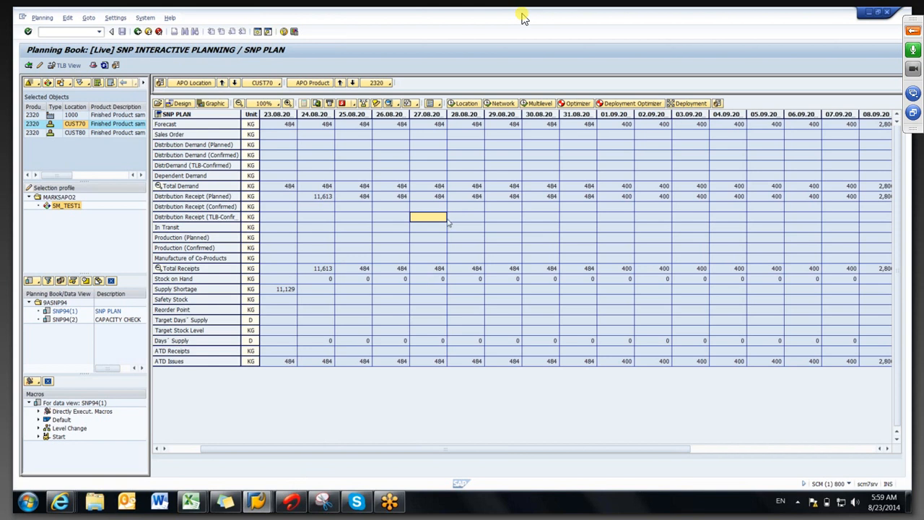
left_click(427, 200)
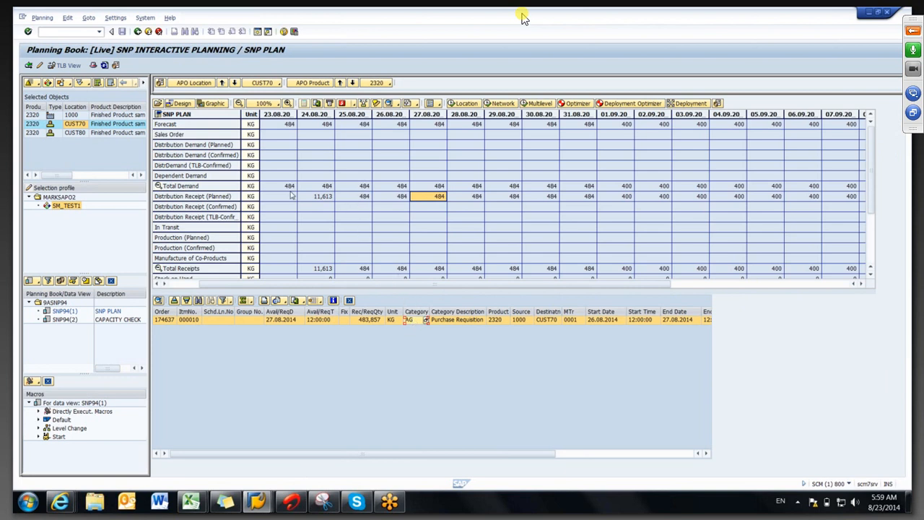
left_click(220, 195)
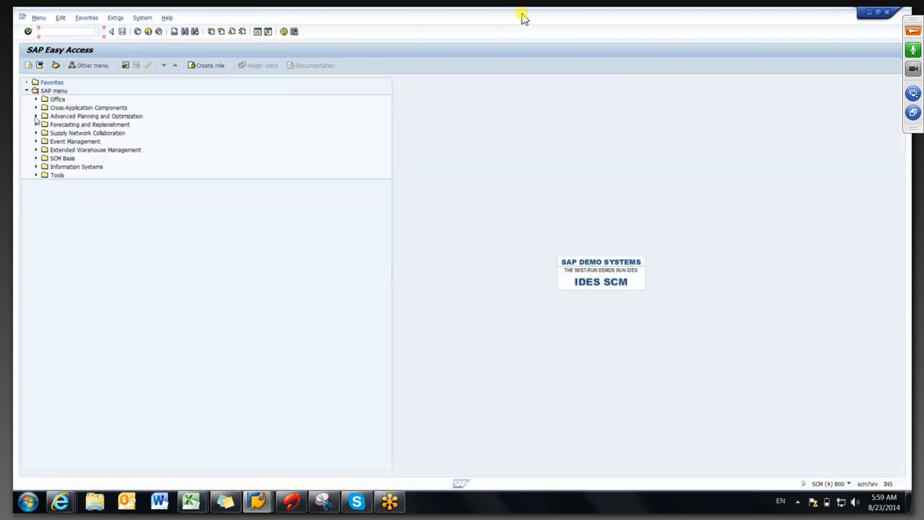
Start /SAPAPO/MSDP_ADMIN from the current settings of the Supply Network Planning environment in the SAP menu.
left_click(36, 116)
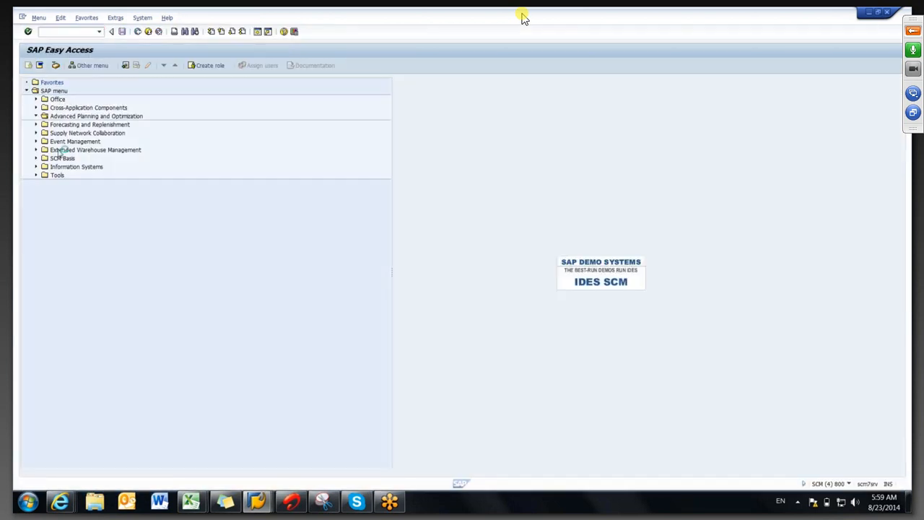
left_click(45, 150)
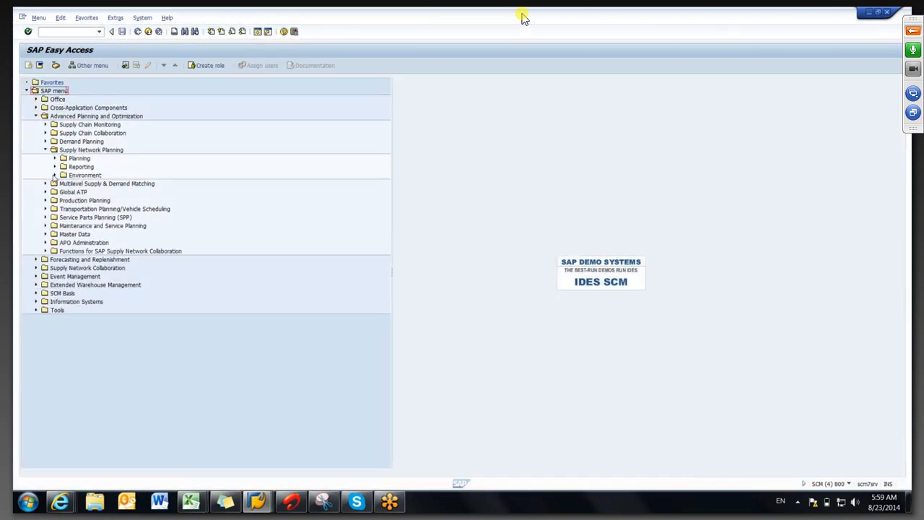
left_click(54, 176)
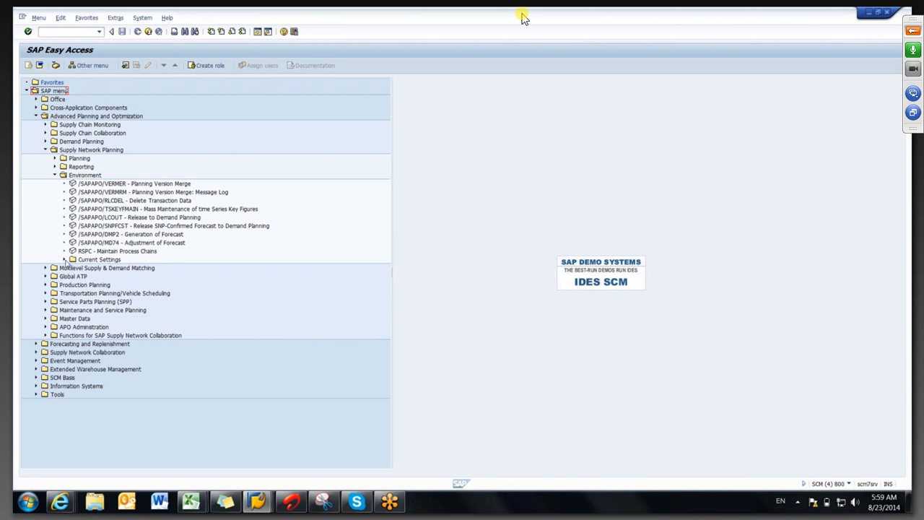
left_click(65, 260)
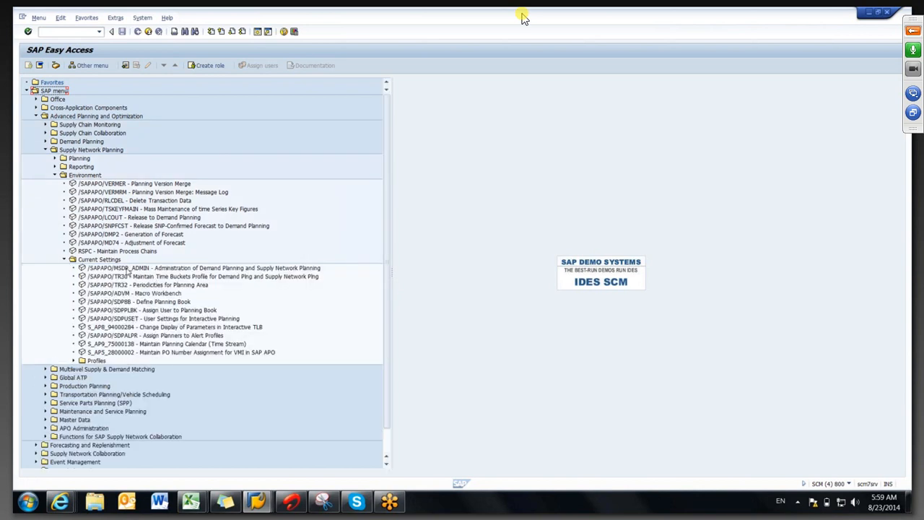
double_click(130, 268)
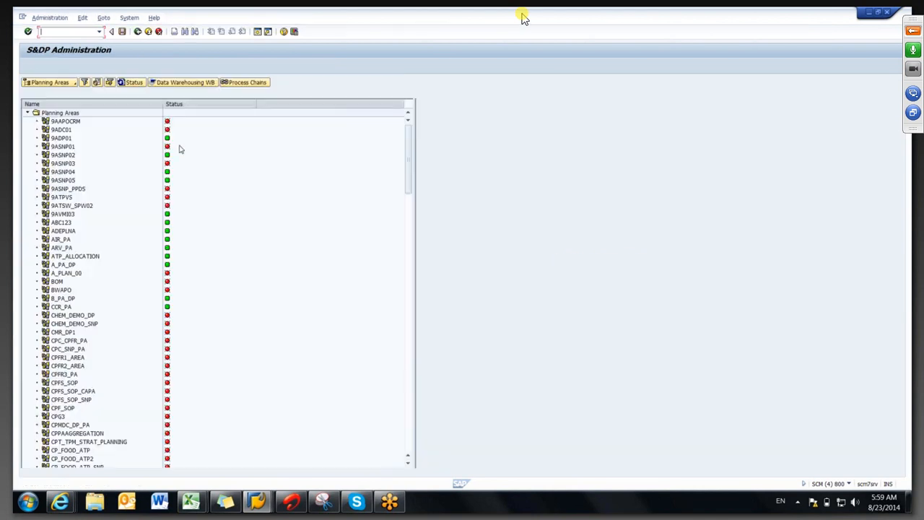
Display the key figures of planning area 9ASNP02 with their descriptions shown in full.
double_click(63, 156)
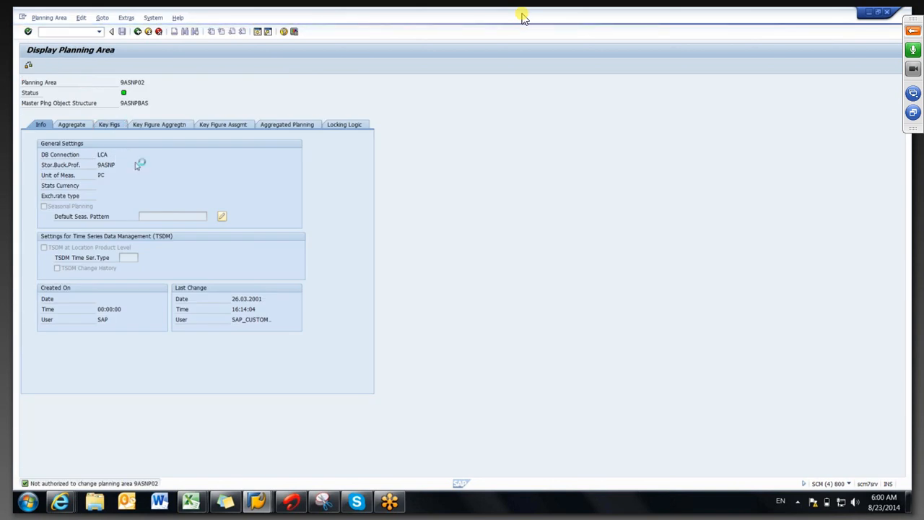
left_click(137, 144)
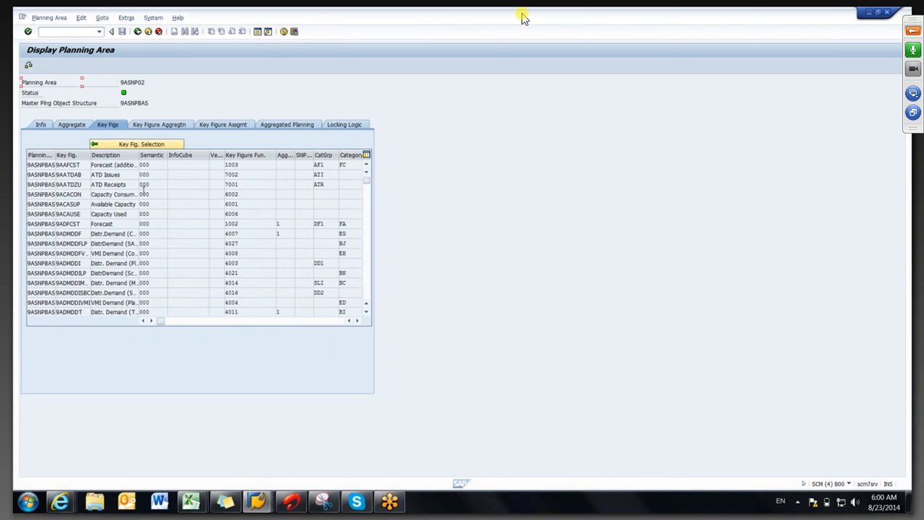
left_click_drag(137, 159, 157, 159)
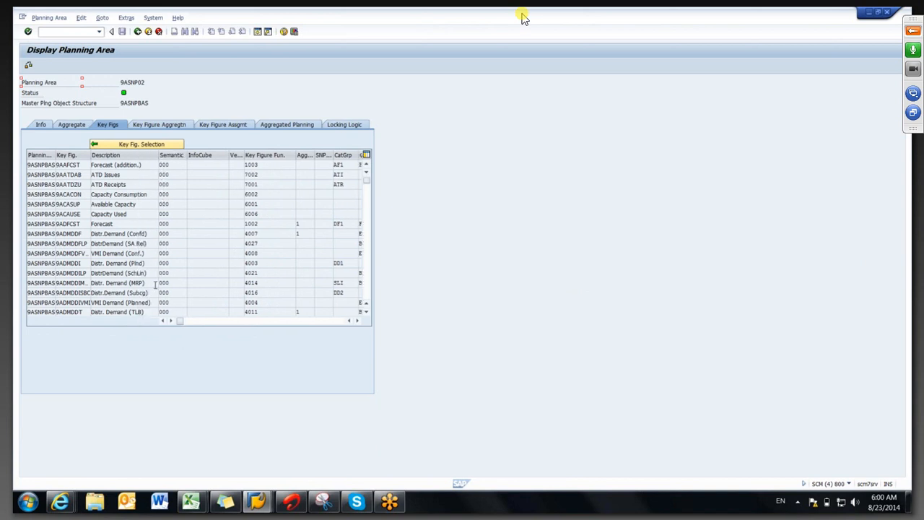
Find the Distr.Receipt (Plnd) key figure in the list and narrow the Key Figure Fun. column to check its category.
left_click(366, 313)
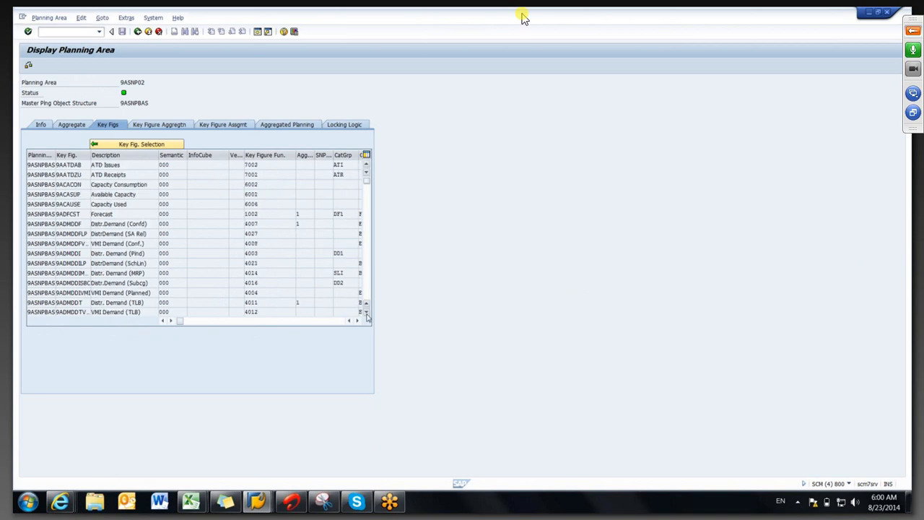
left_click(366, 313)
left_click(366, 312)
left_click(366, 313)
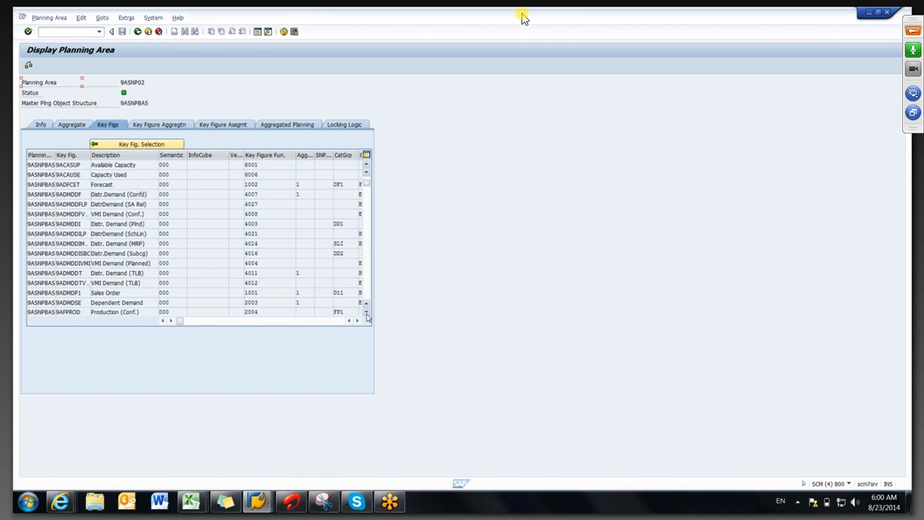
left_click(366, 313)
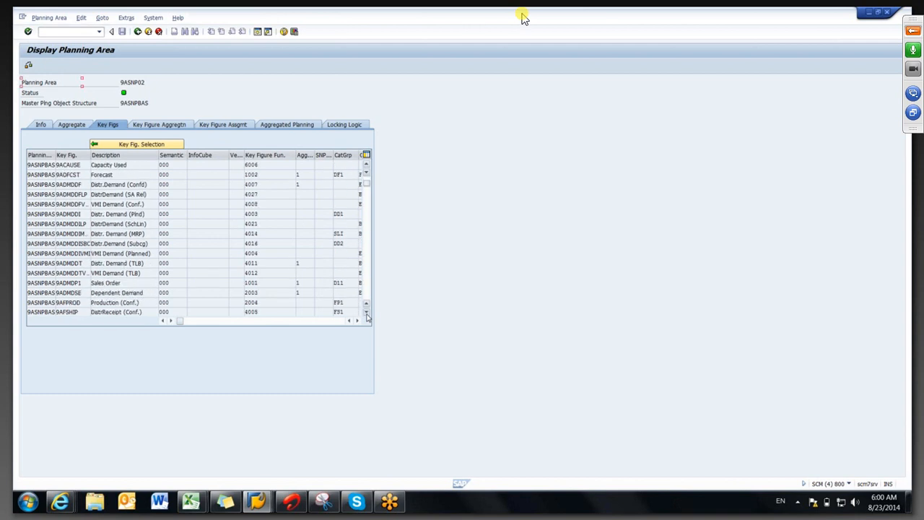
left_click(366, 312)
left_click(366, 312)
left_click(367, 313)
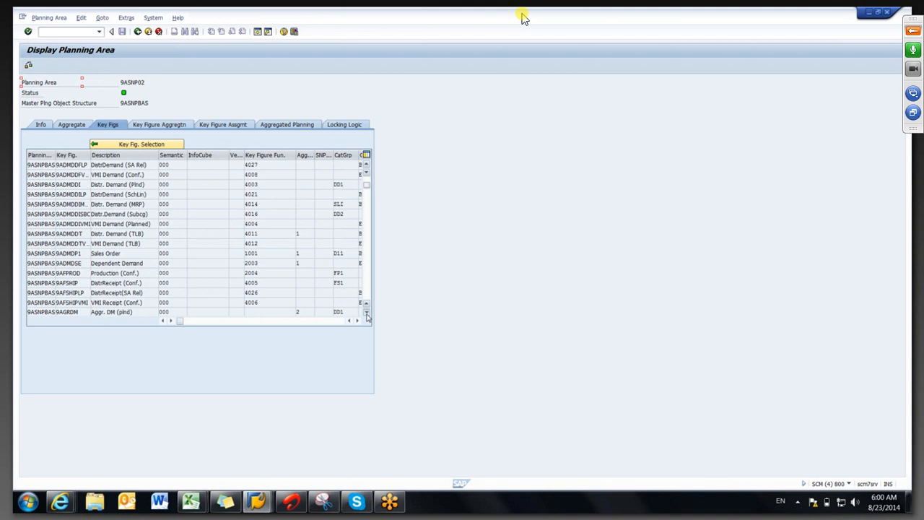
left_click(366, 313)
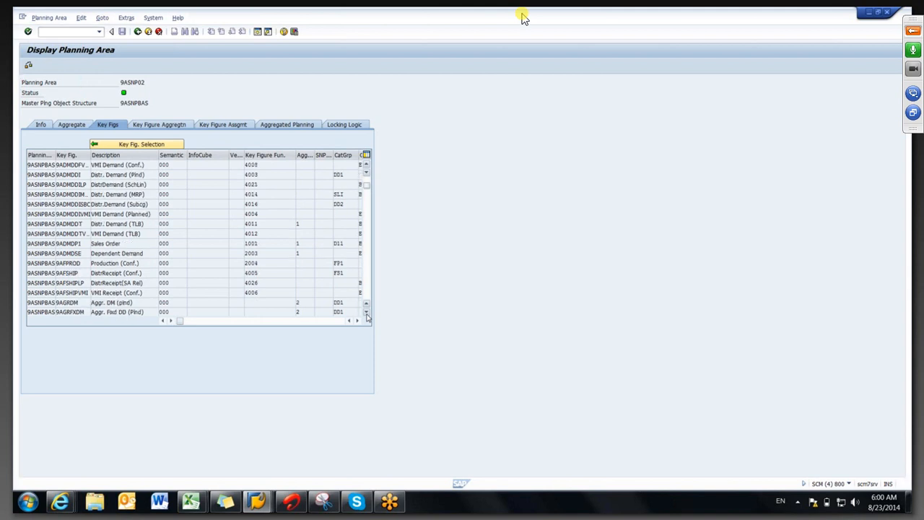
left_click(366, 312)
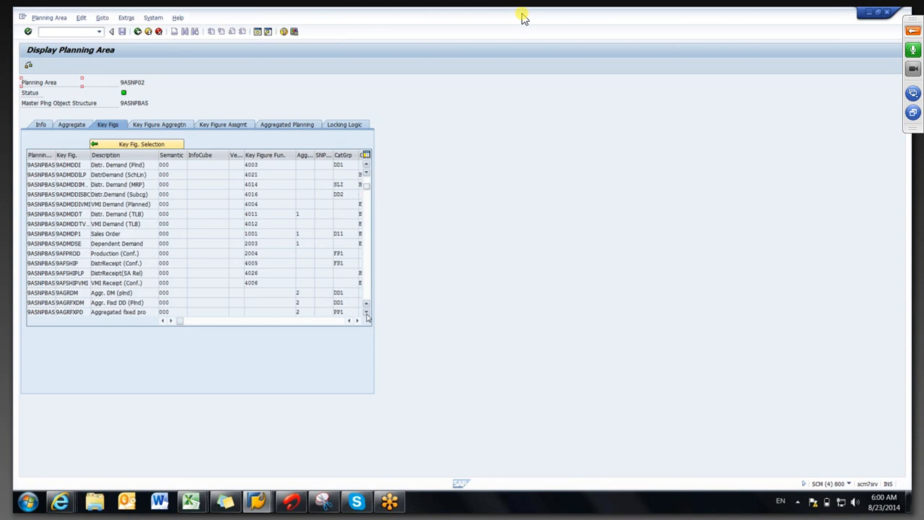
left_click(366, 313)
left_click(366, 313)
left_click(366, 313)
left_click(366, 313)
left_click(366, 312)
left_click(366, 313)
left_click(366, 312)
left_click(366, 312)
left_click(366, 312)
left_click(366, 313)
left_click(366, 313)
left_click(366, 313)
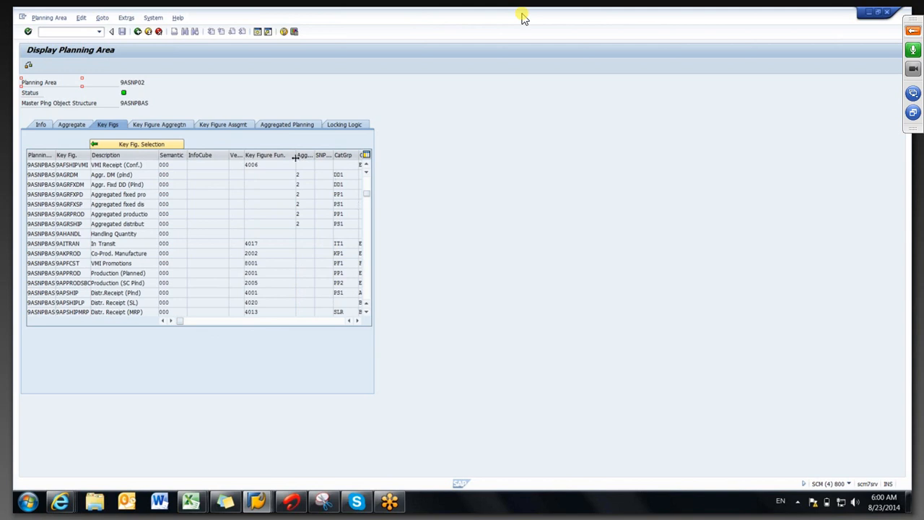
left_click_drag(295, 154, 270, 155)
left_click(350, 293)
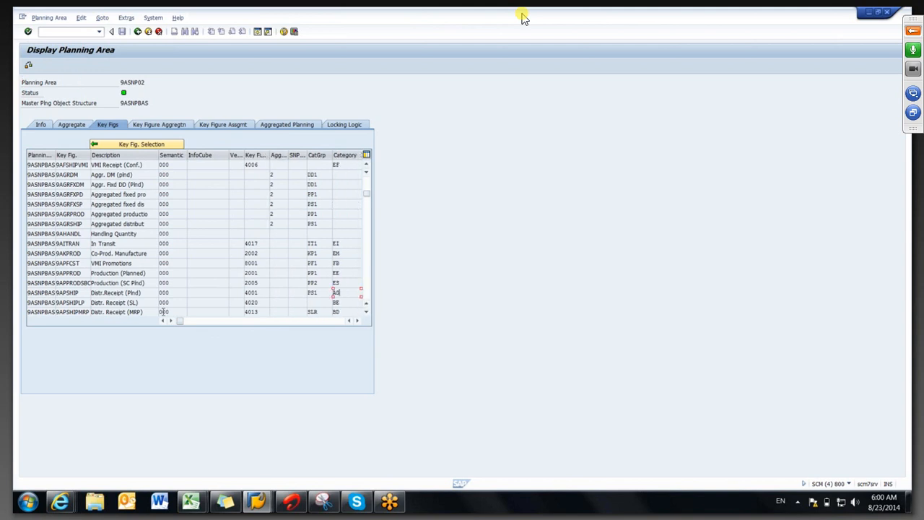
Examine the Distr.Receipt (Plnd) description and request the possible entries for its category.
left_click_drag(146, 292, 96, 293)
left_click(334, 292)
key("F4")
Return to the planning book, select the 24.08 planned distribution receipt and close the order details.
key("alt+Tab")
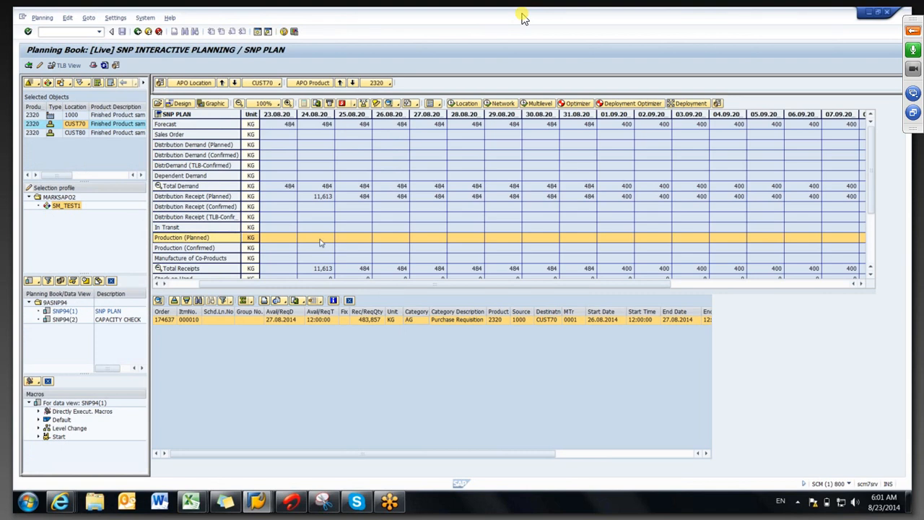
left_click(309, 201)
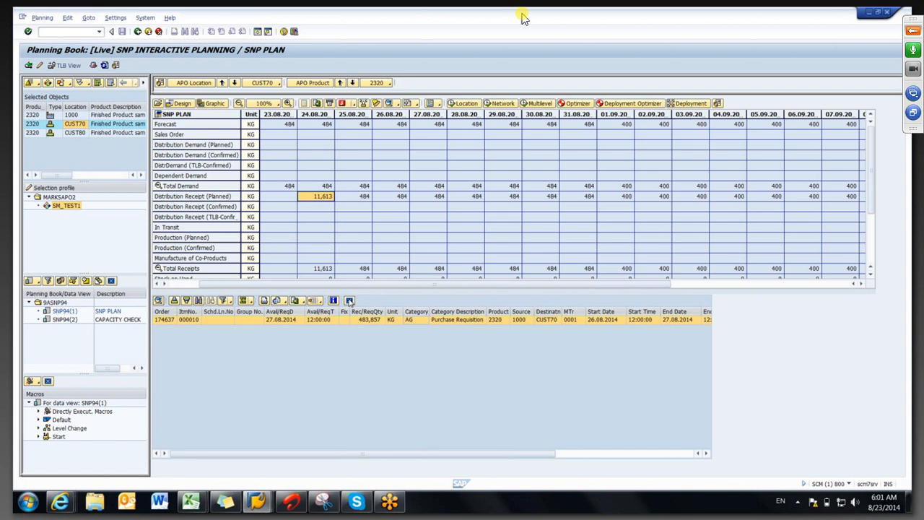
left_click(349, 300)
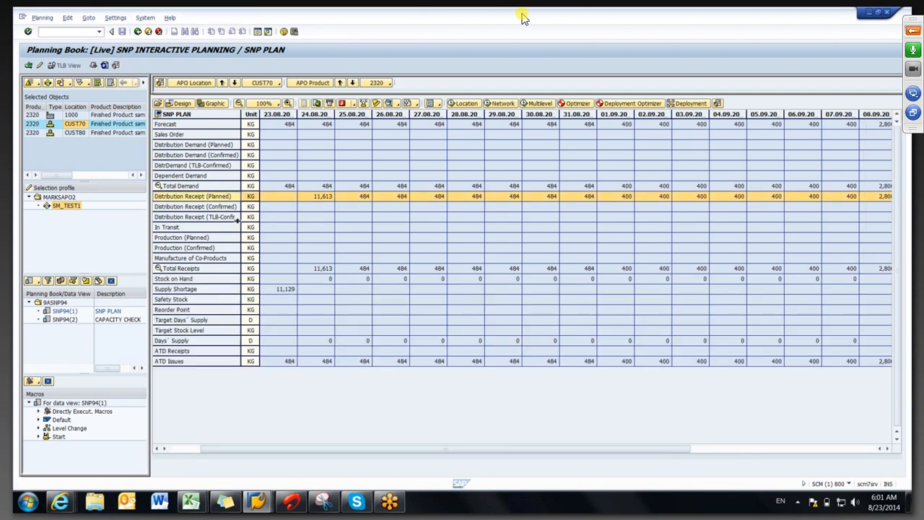
Compare the planning area's key figures with the planning book's Distribution Receipt (Planned) row, selecting the 25.08 receipt.
key("alt+Tab")
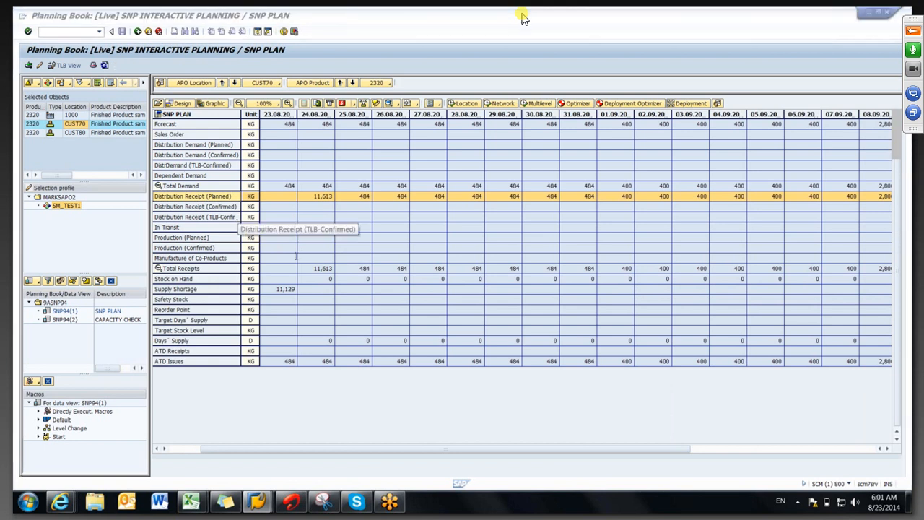
left_click(138, 31)
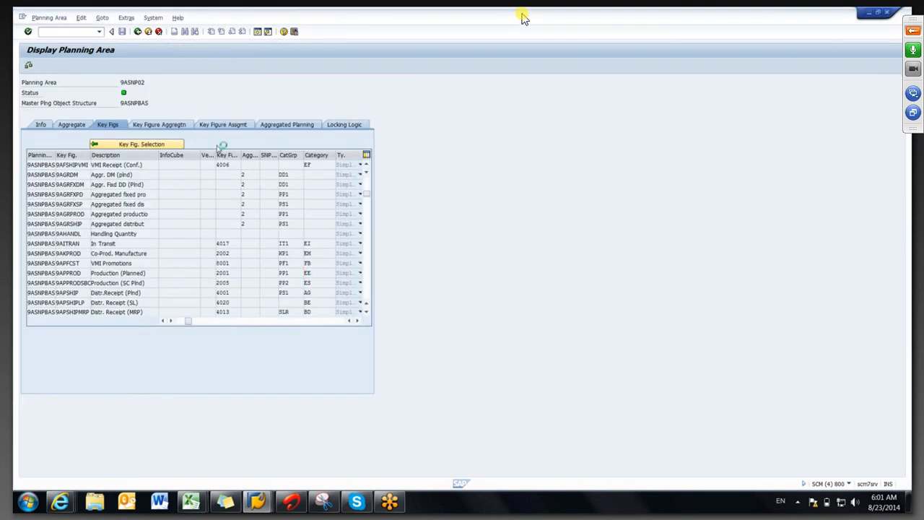
key("alt+Tab")
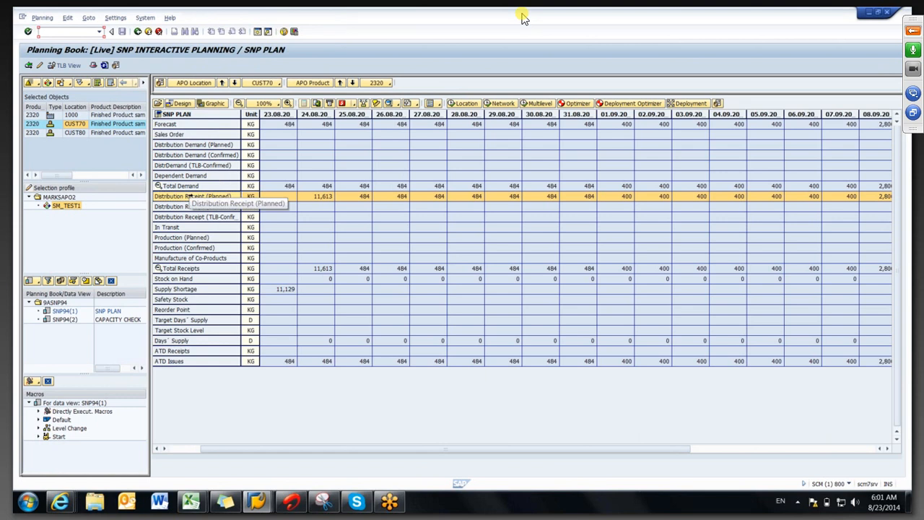
left_click(356, 201)
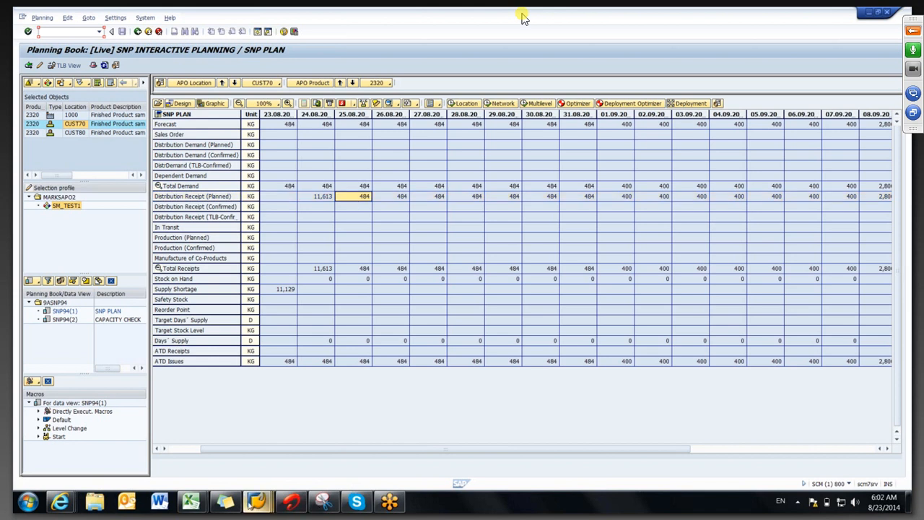
Show the order details of CUST70's planned distribution receipt for 26.08 and examine its category and source location.
mouse_move(249, 502)
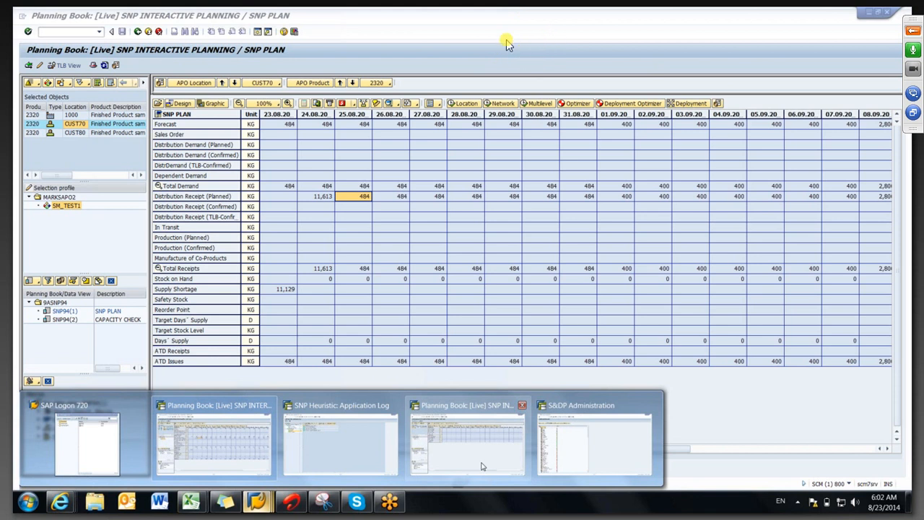
left_click(482, 465)
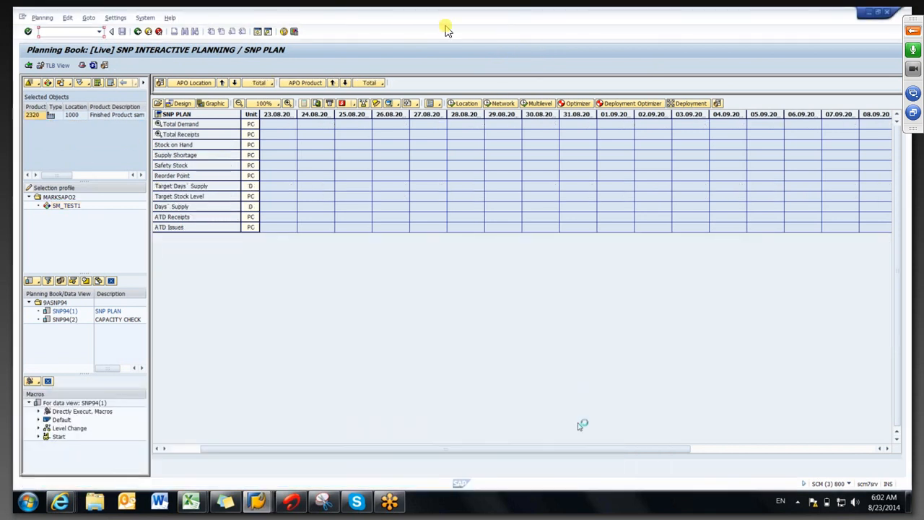
double_click(393, 198)
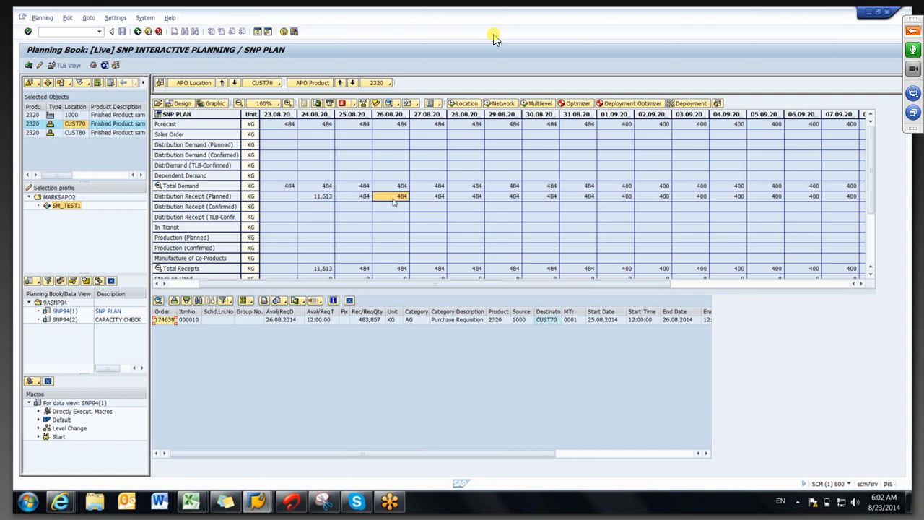
left_click(444, 323)
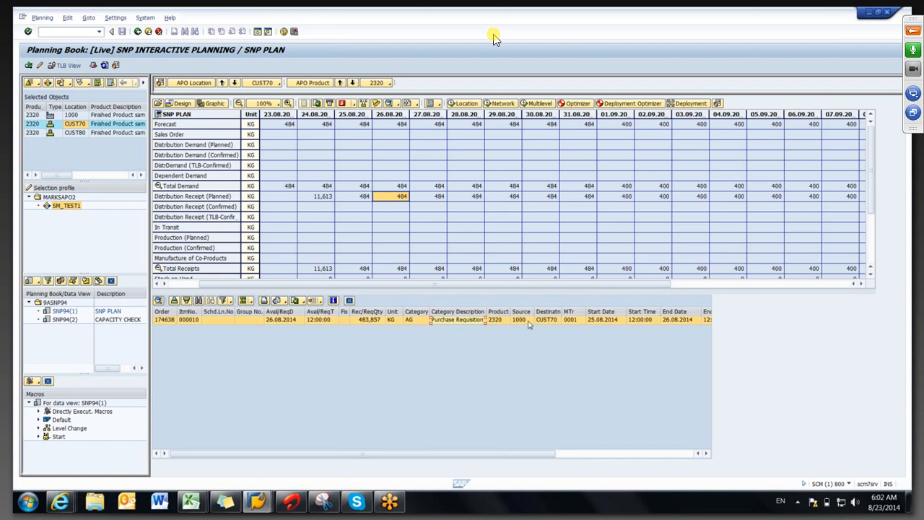
left_click(527, 322)
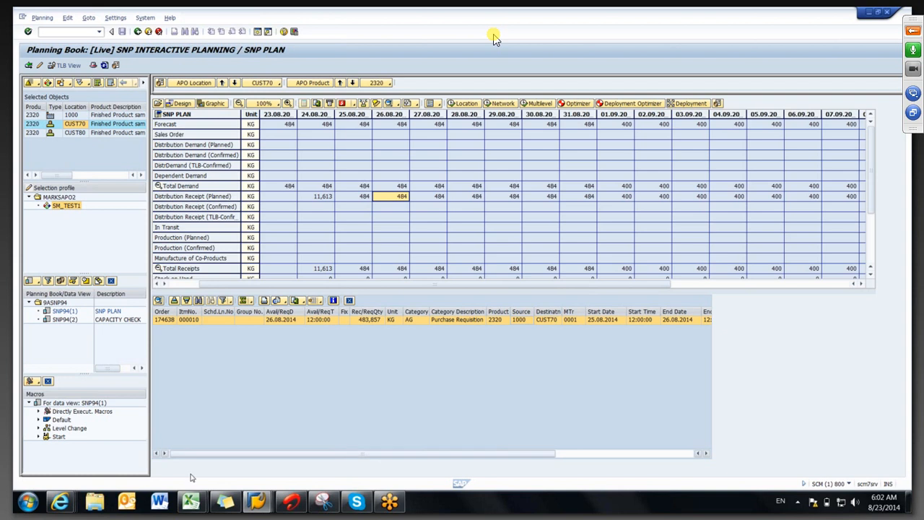
Switch to the Book1 workbook in Excel and enter 484 beside WH in cell H13.
left_click(204, 509)
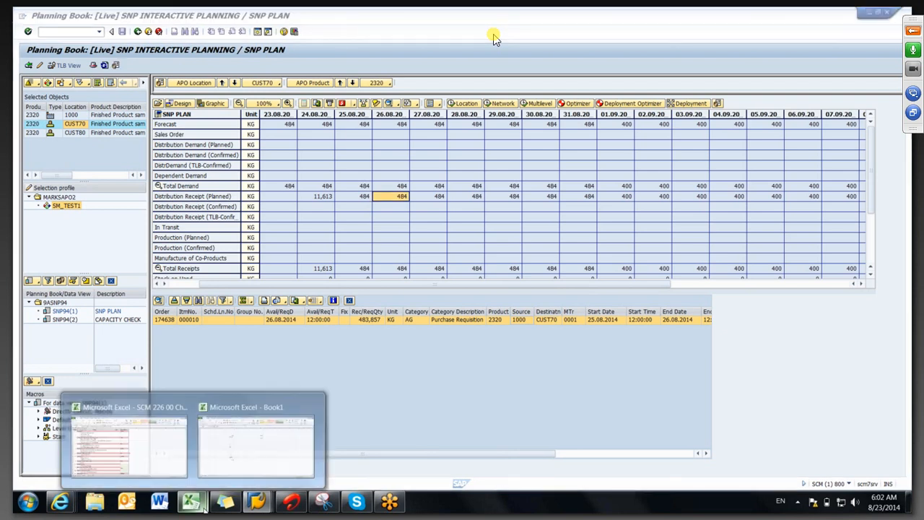
left_click(248, 446)
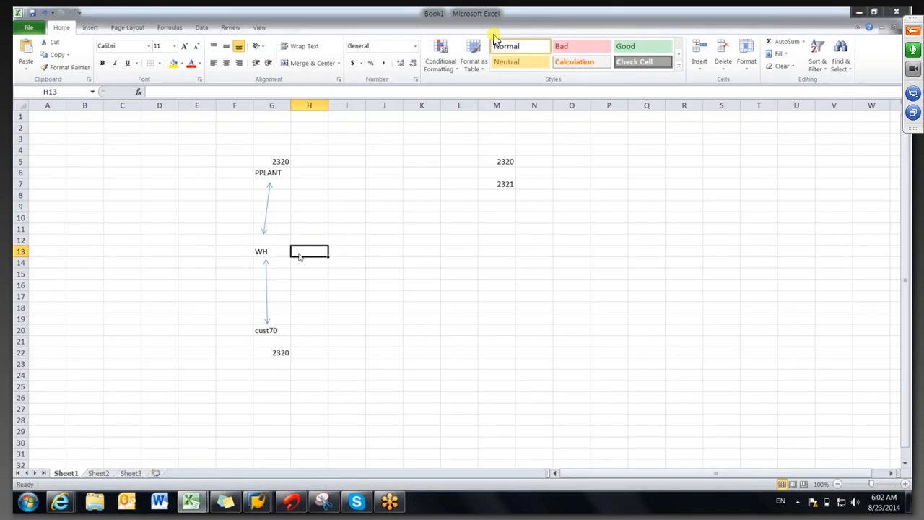
type("484")
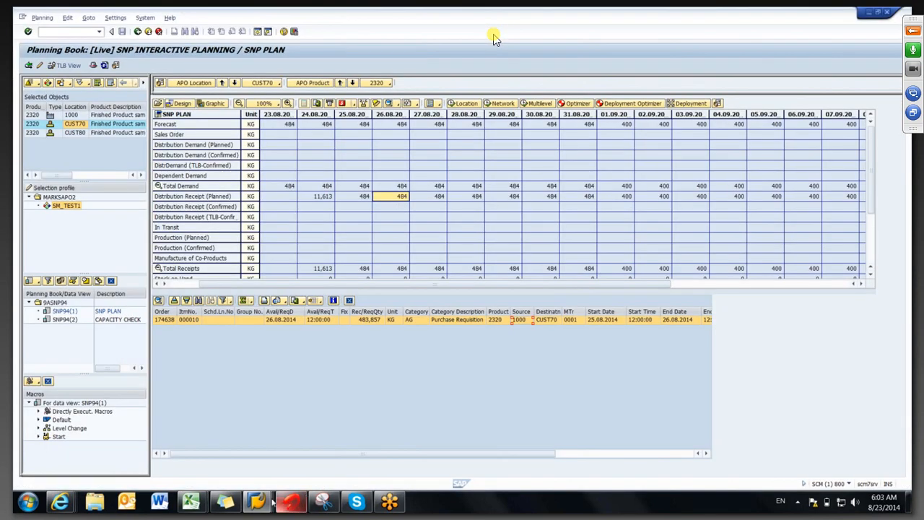
Return to SAP and compare CUST70's planned distribution receipts with the planned distribution demand of location 1000 from 23.08 to 04.09.
left_click(266, 501)
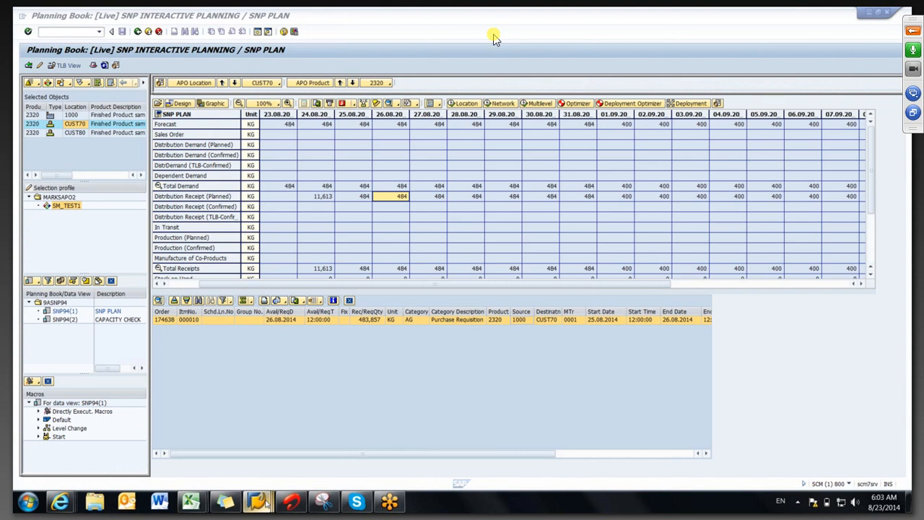
left_click(466, 445)
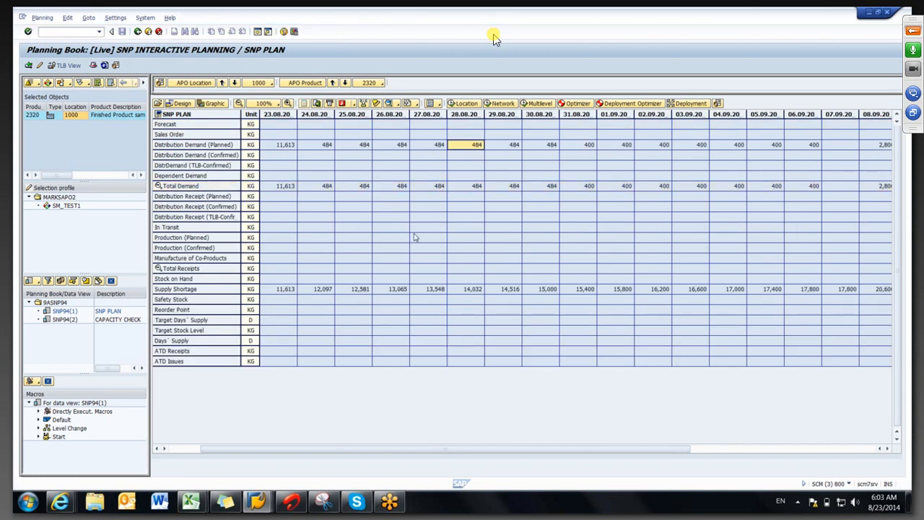
key("alt+Tab")
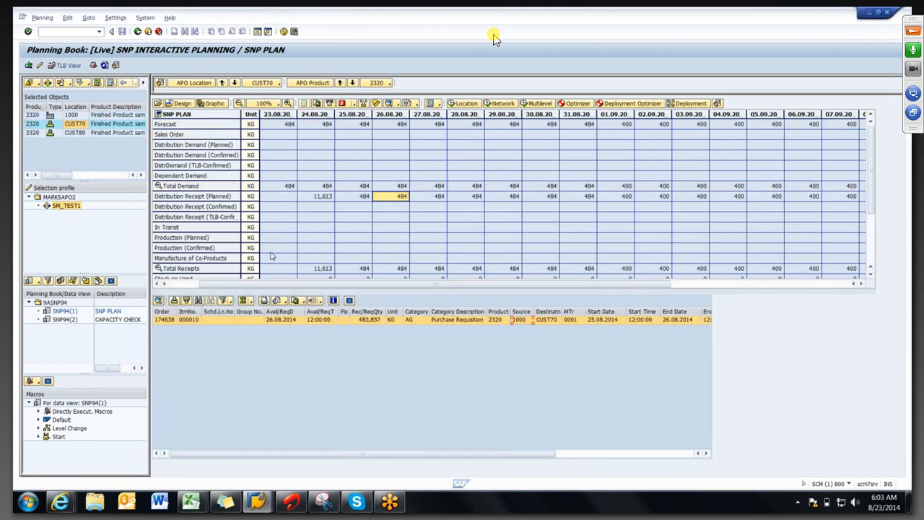
left_click_drag(286, 197, 495, 208)
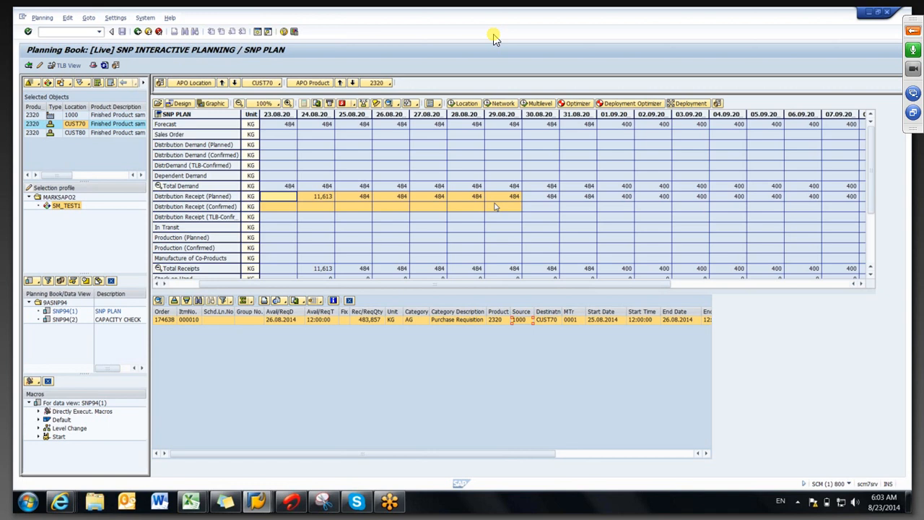
key("alt+Tab")
left_click_drag(282, 146, 511, 159)
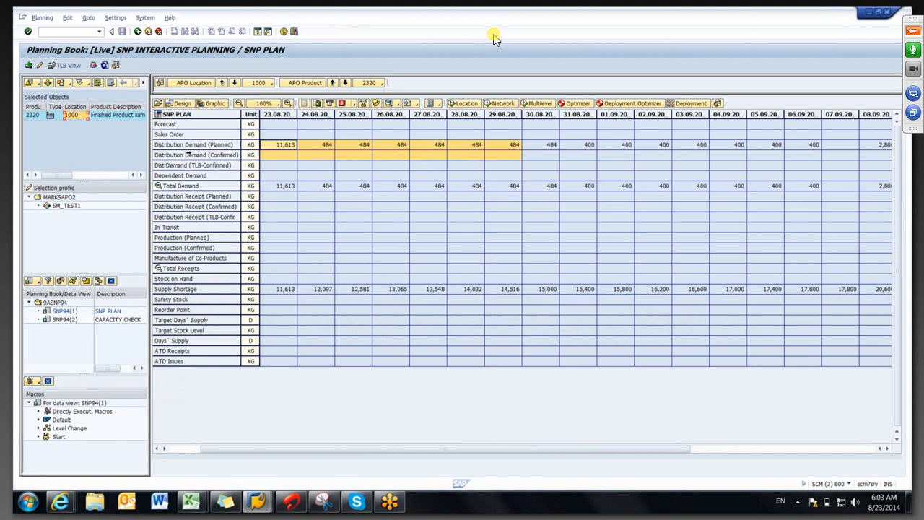
left_click(277, 148)
left_click_drag(306, 146, 742, 165)
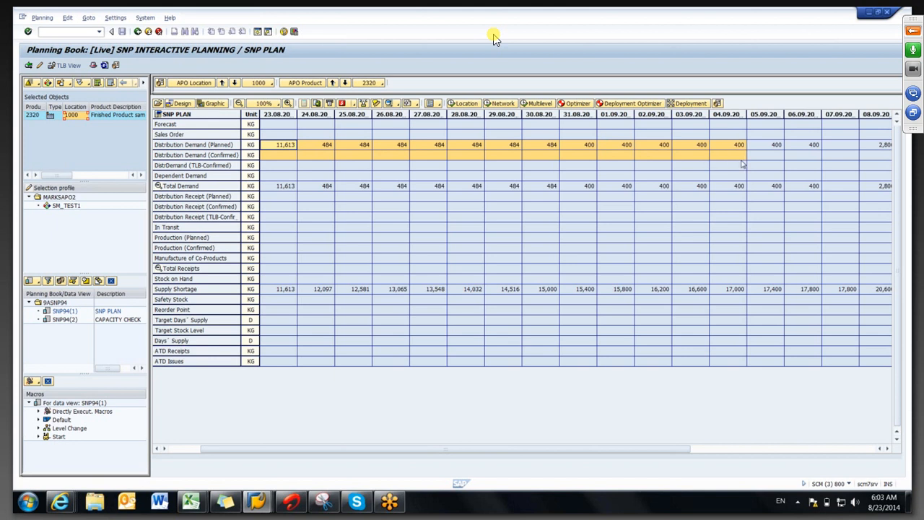
left_click(690, 208)
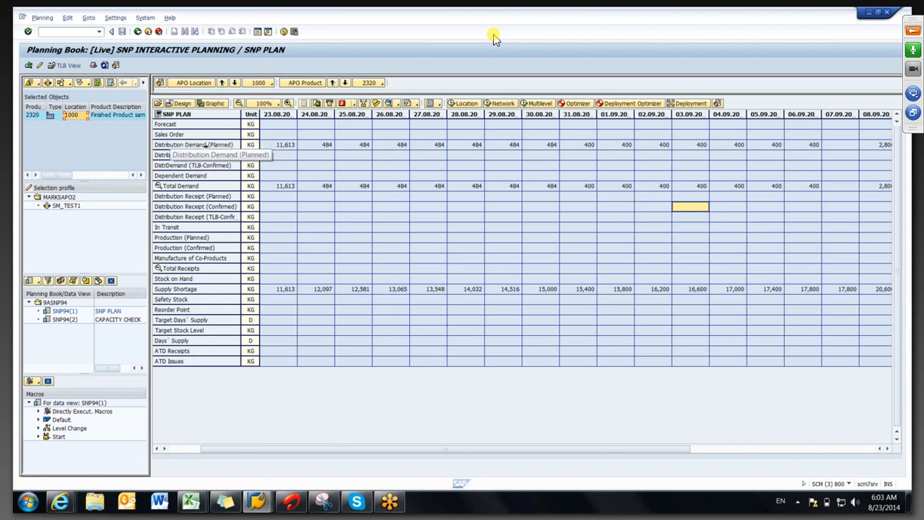
Examine the category of location 1000's planned distribution demand order for 26.08, check the neighbouring days' demands and close the order details.
left_click(304, 148)
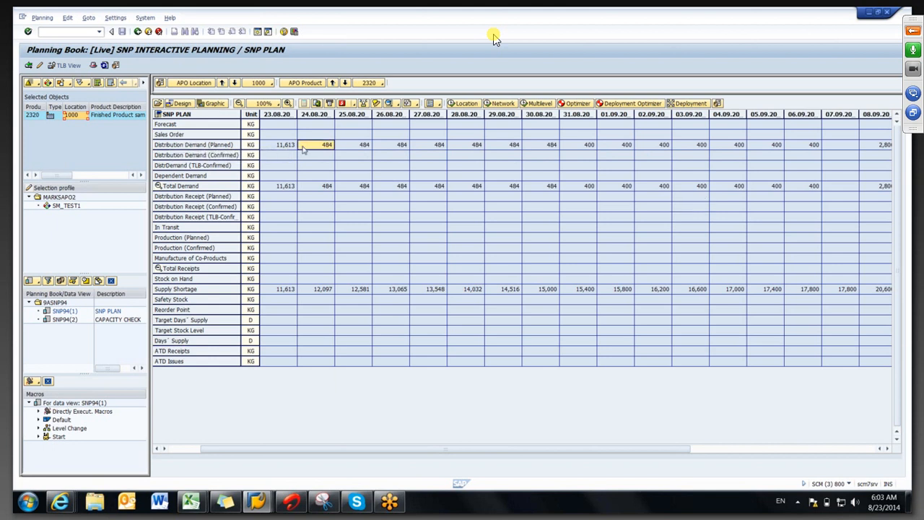
left_click(384, 148)
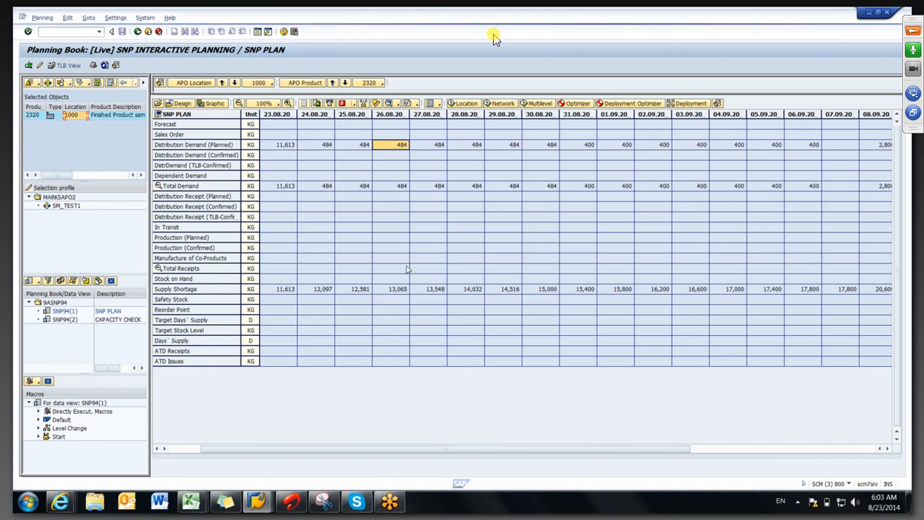
left_click(413, 323)
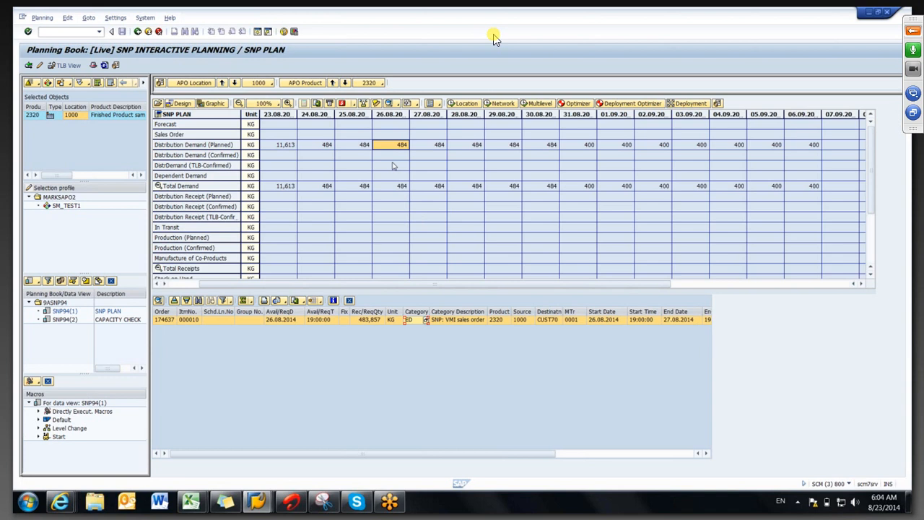
left_click(277, 148)
left_click(314, 150)
left_click(361, 150)
left_click(428, 149)
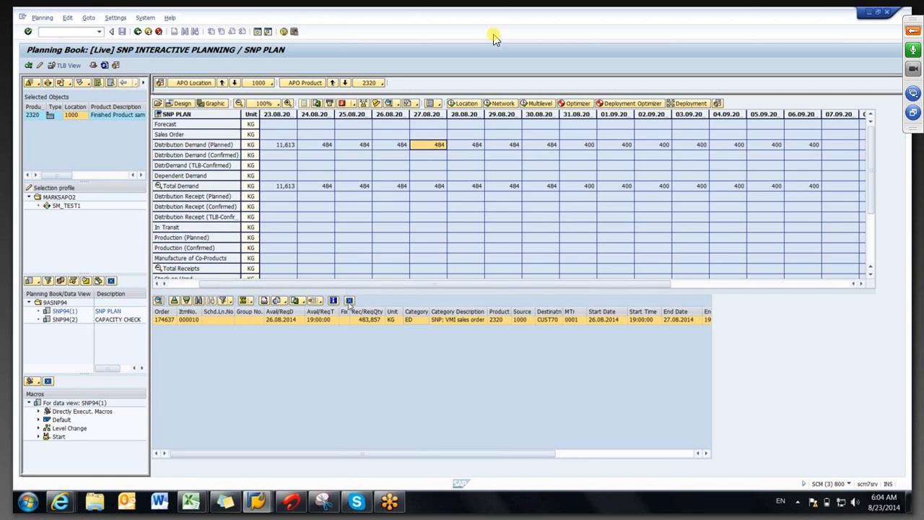
left_click(349, 300)
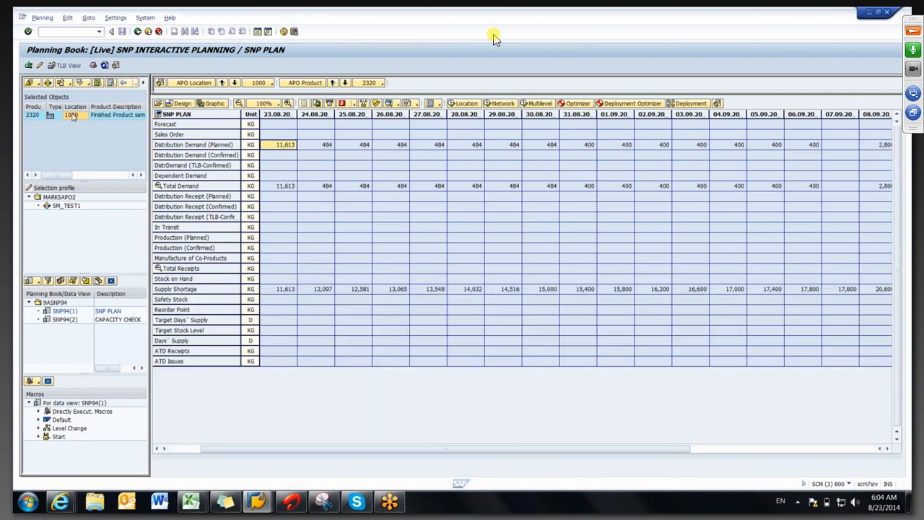
Select location 1000 and examine its distribution demand rows against its distribution receipt, in-transit and planned production rows.
left_click(74, 117)
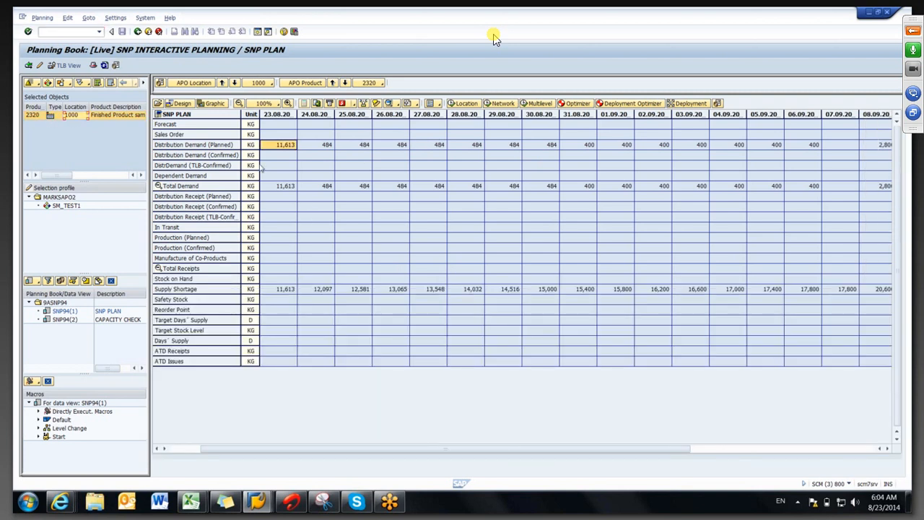
left_click_drag(270, 147, 453, 171)
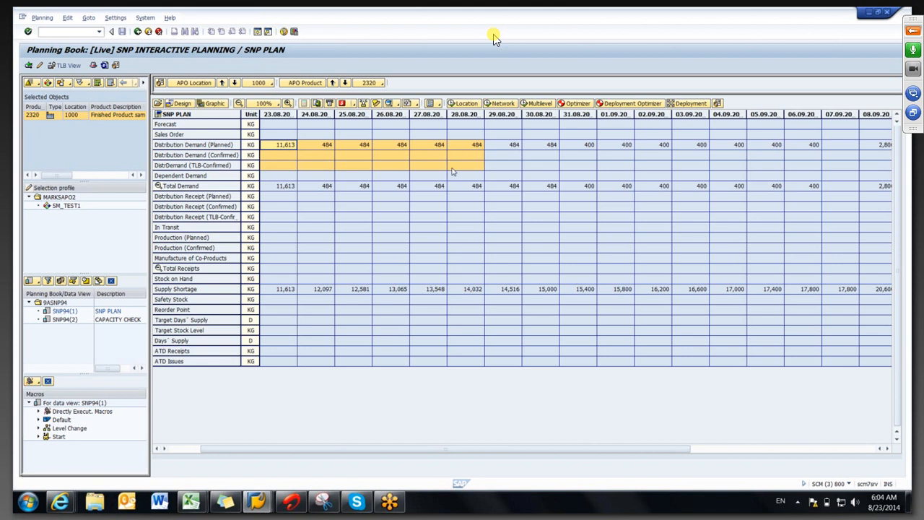
left_click(294, 238)
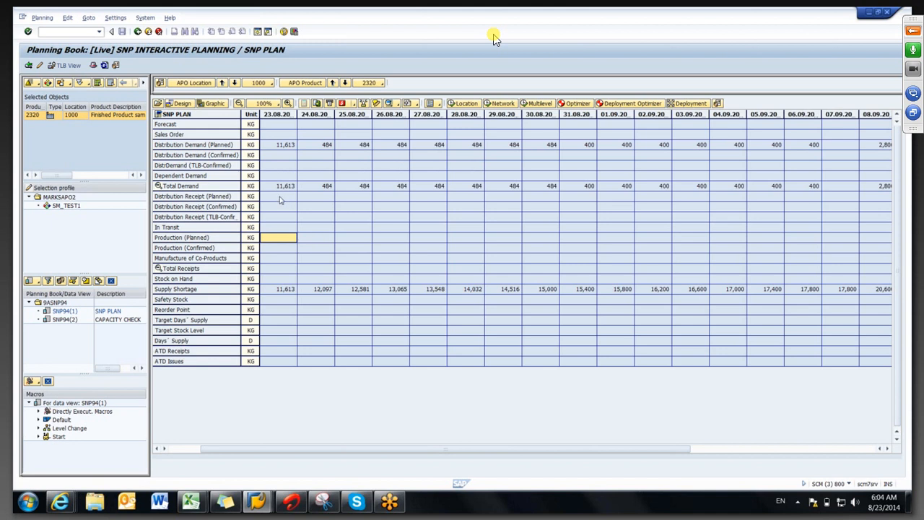
left_click_drag(281, 200, 328, 202)
left_click_drag(294, 238, 528, 229)
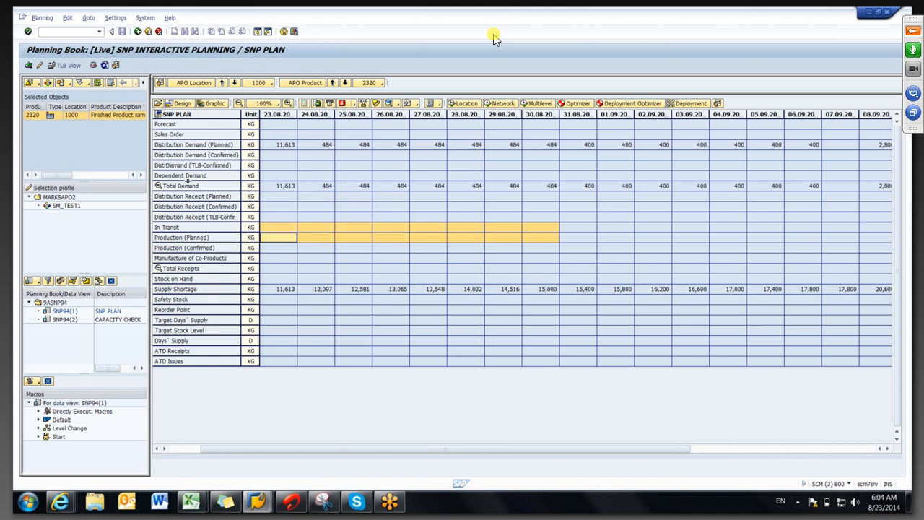
left_click(273, 208)
left_click_drag(273, 208, 329, 211)
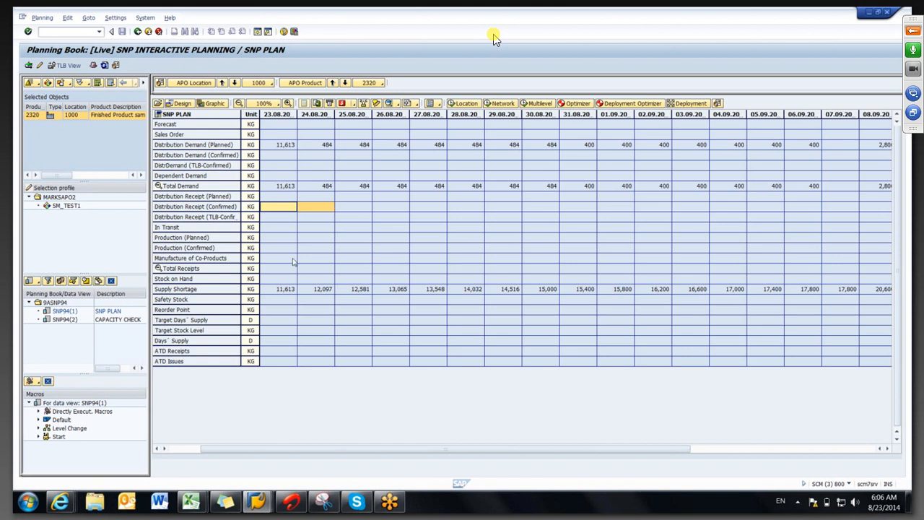
Go back to the Book1 workbook in Excel and trace the supply chain sketch between cust70, WH and PPLANT.
left_click(191, 502)
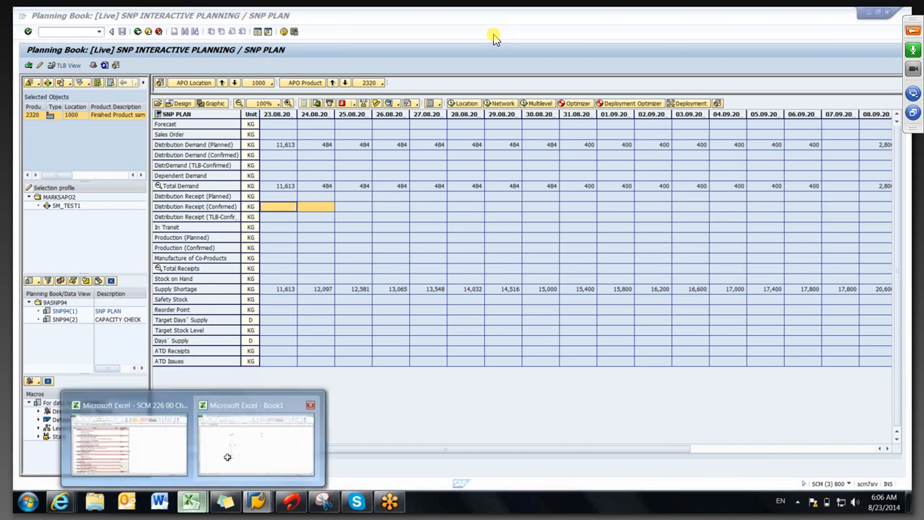
left_click(227, 456)
left_click(271, 329)
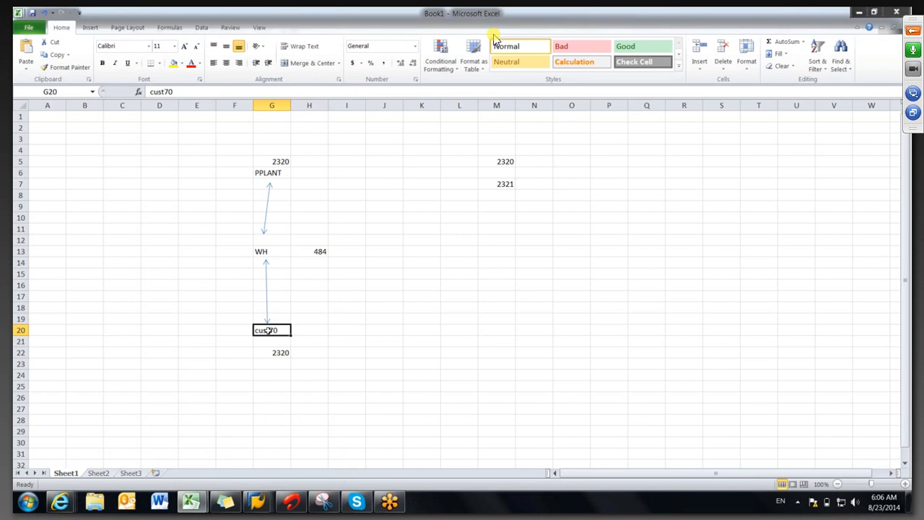
left_click(304, 331)
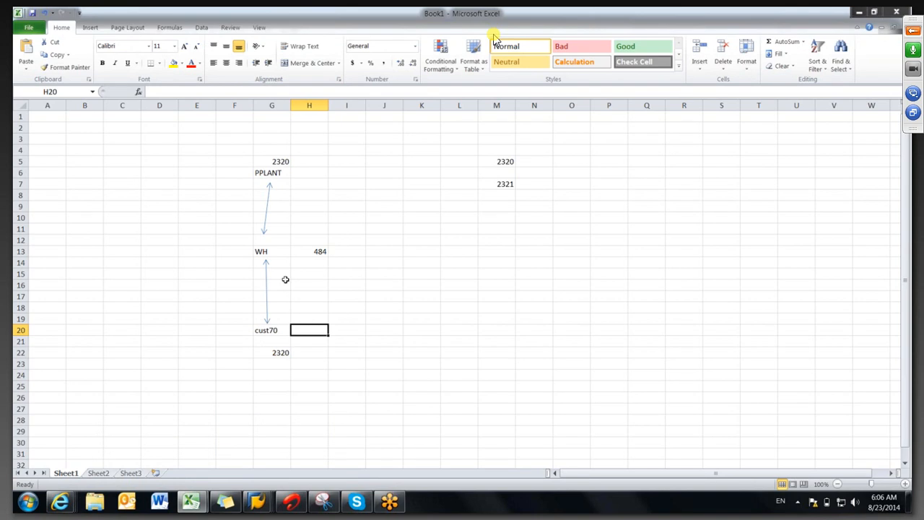
left_click(268, 252)
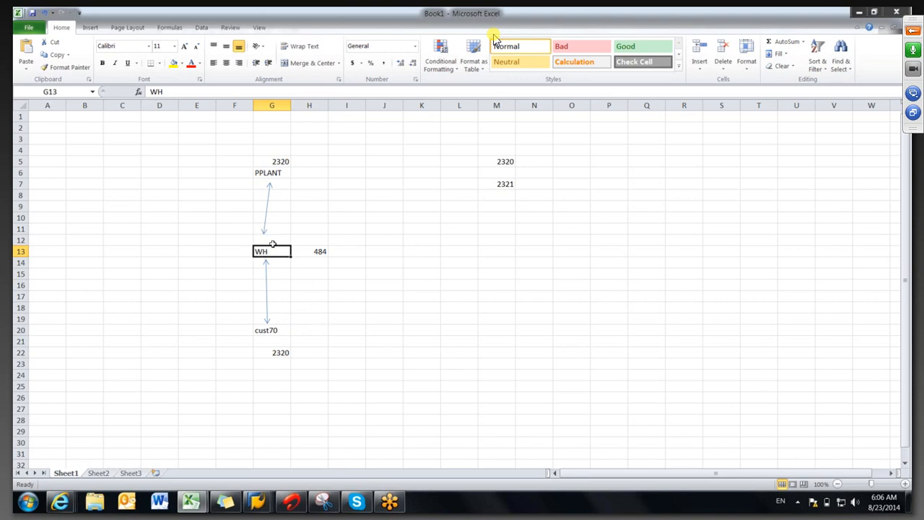
left_click(266, 177)
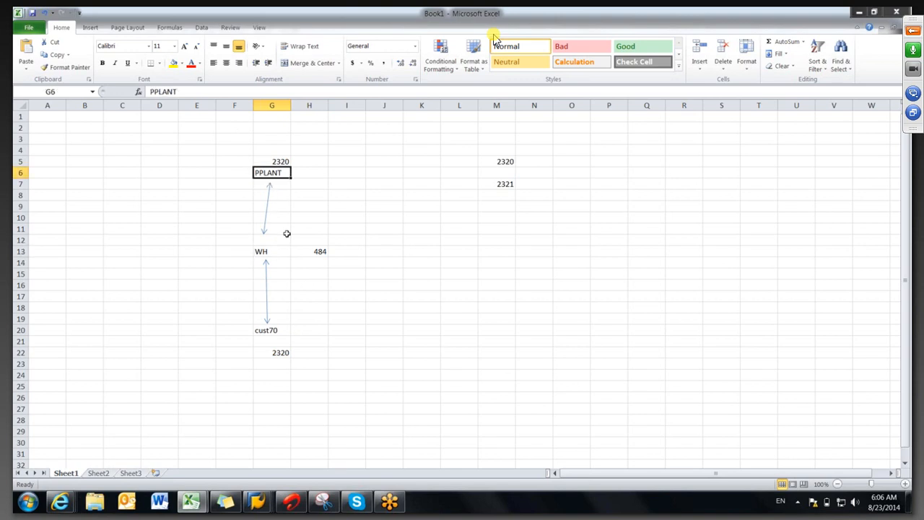
left_click(280, 252)
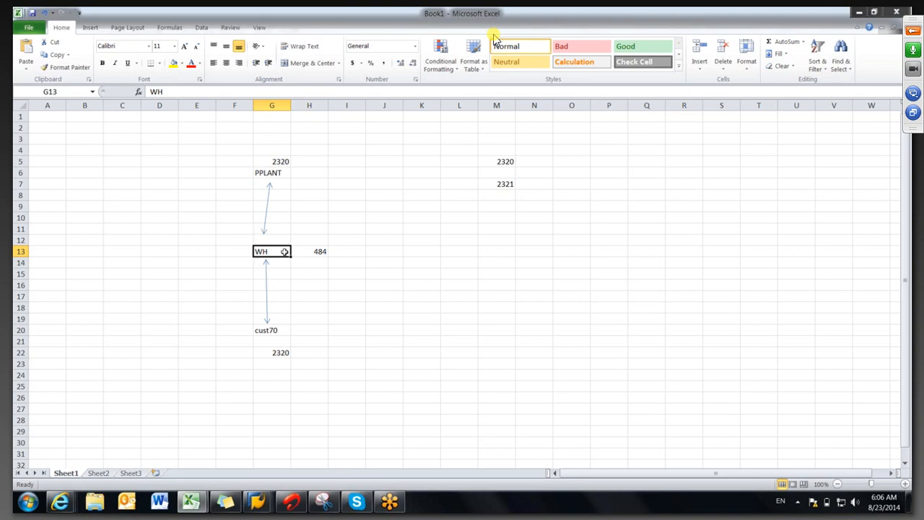
left_click_drag(316, 263, 422, 268)
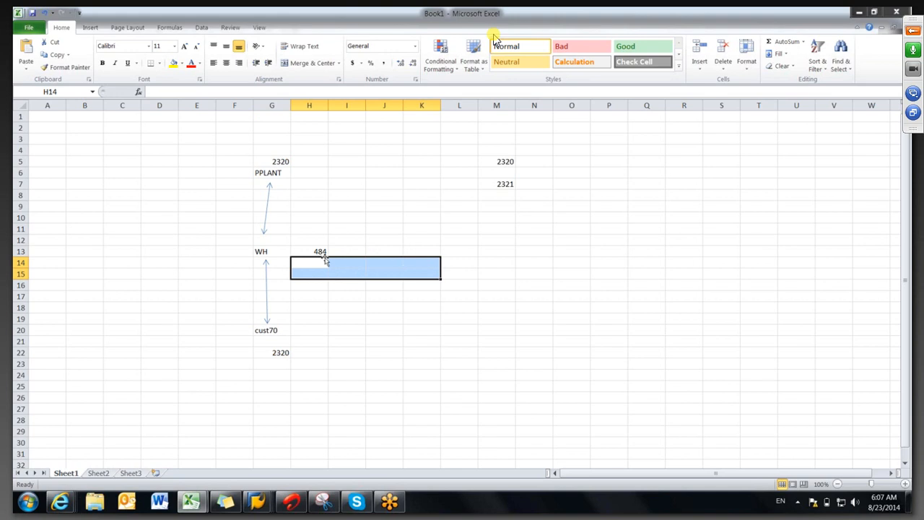
left_click(272, 171)
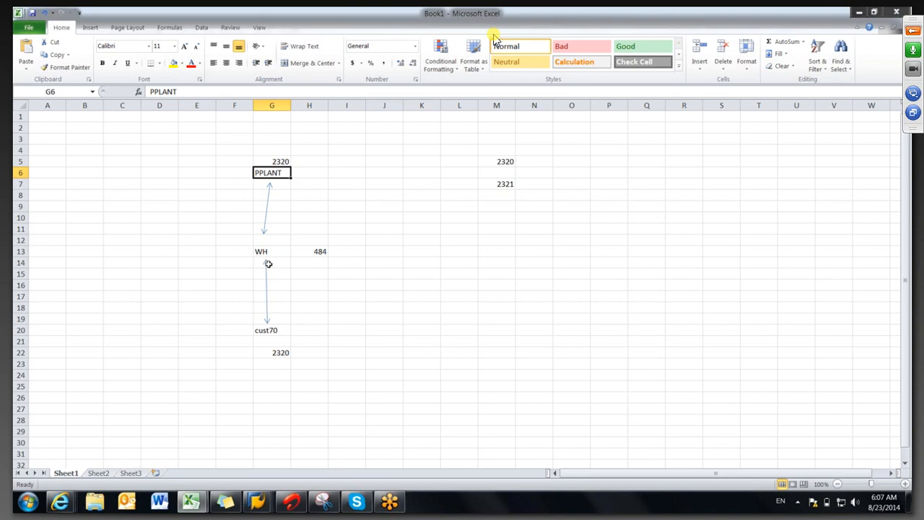
Start a second network sketch by entering CUST70 in cell L20 and 1000 in cell L12.
left_click(468, 331)
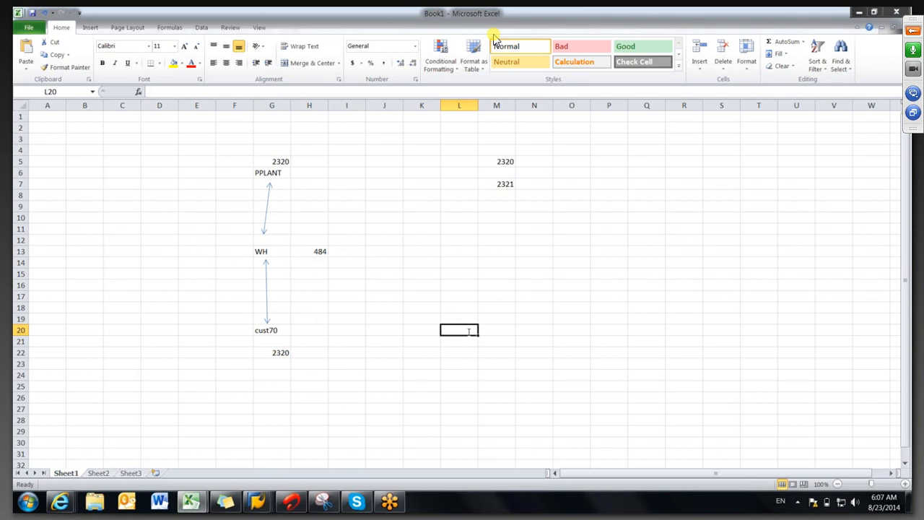
type("CUST70")
left_click(464, 241)
type("1000")
left_click(513, 293)
left_click(457, 241)
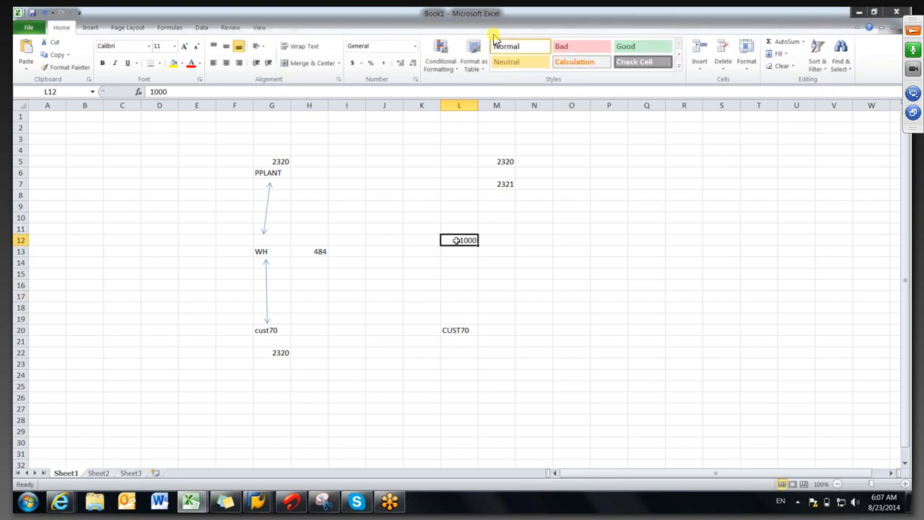
left_click_drag(503, 237, 787, 238)
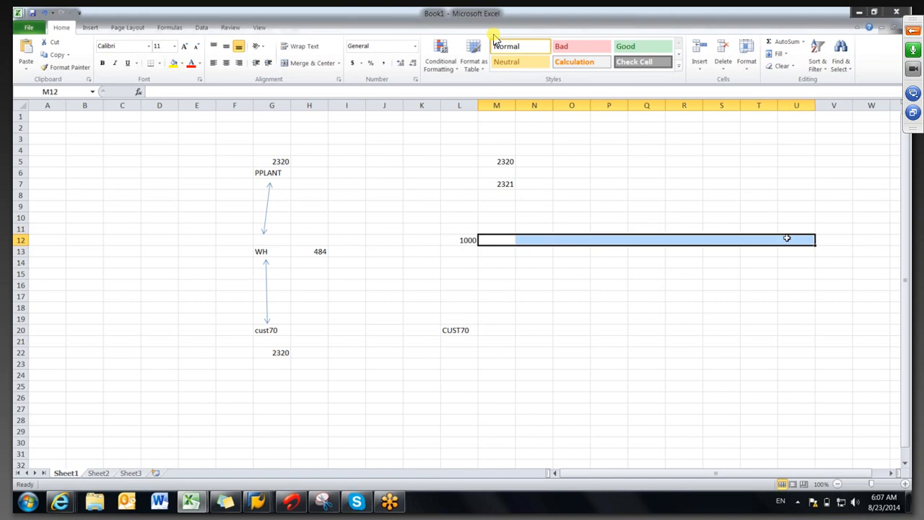
left_click(738, 286)
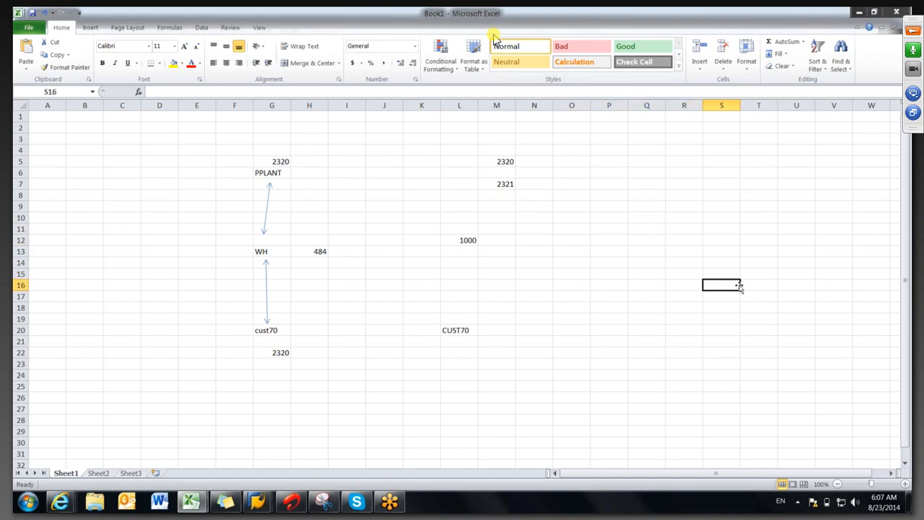
left_click(467, 241)
left_click(462, 331)
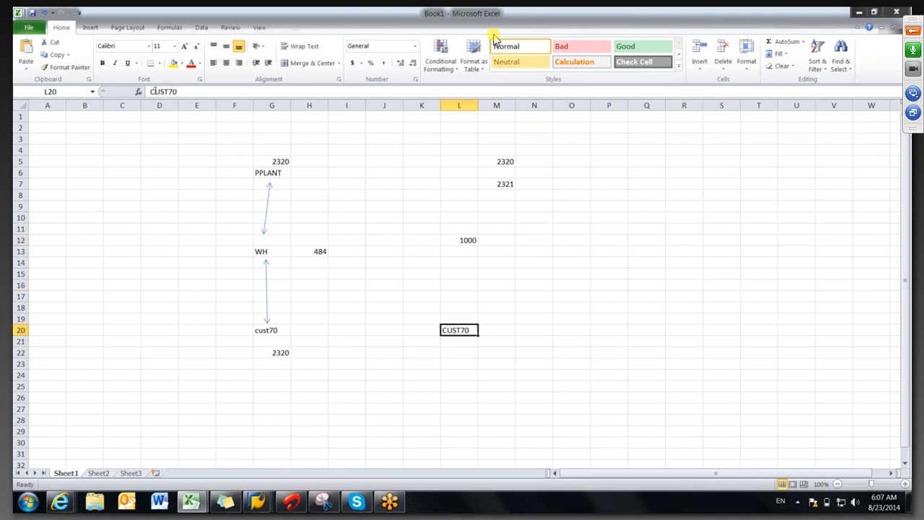
Draw a double-headed arrow linking CUST70 in cell L20 to 1000 in cell L12.
left_click(90, 28)
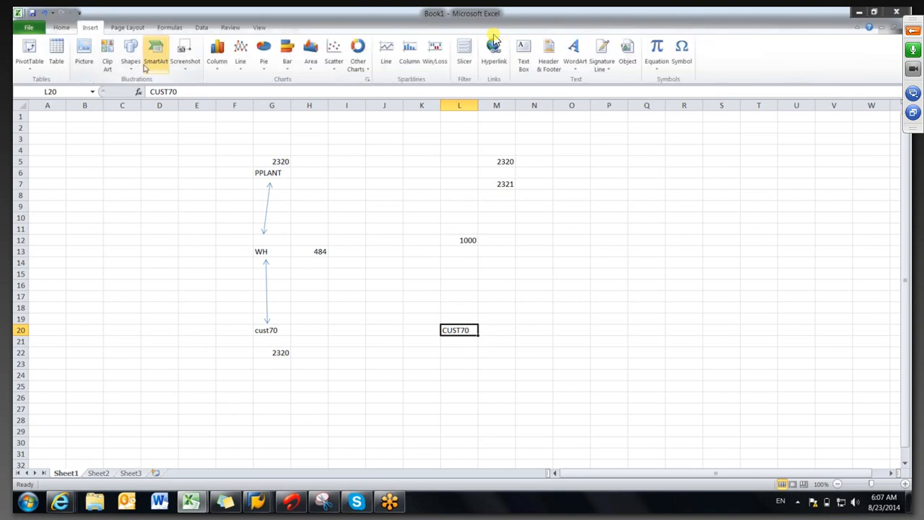
left_click(133, 65)
left_click(127, 91)
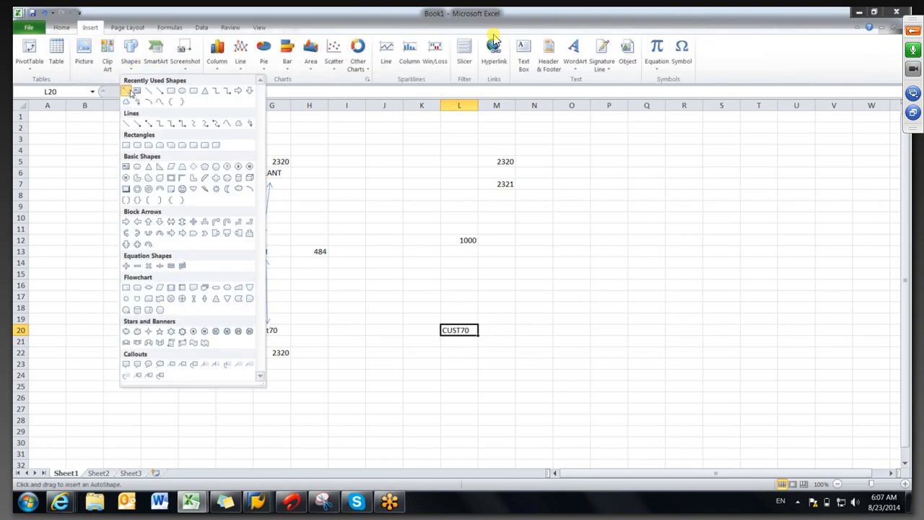
left_click_drag(450, 323, 456, 245)
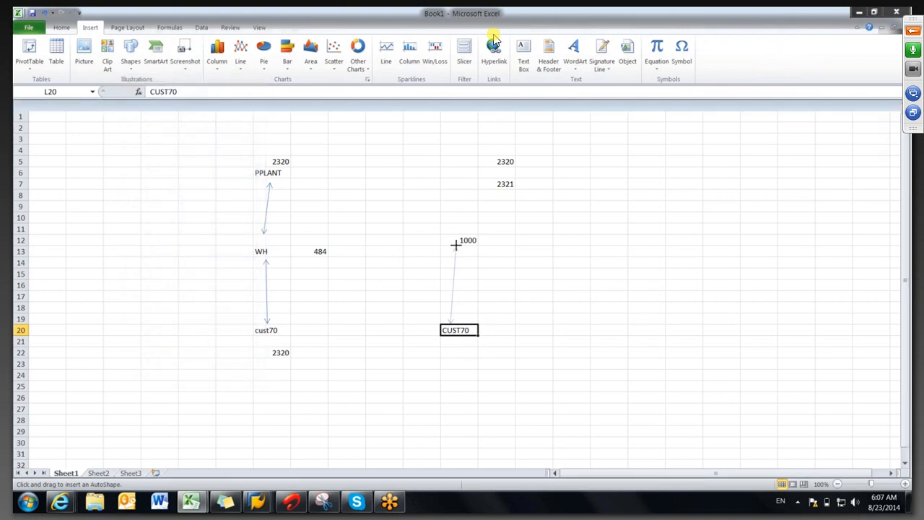
left_click_drag(456, 245, 455, 246)
left_click(482, 373)
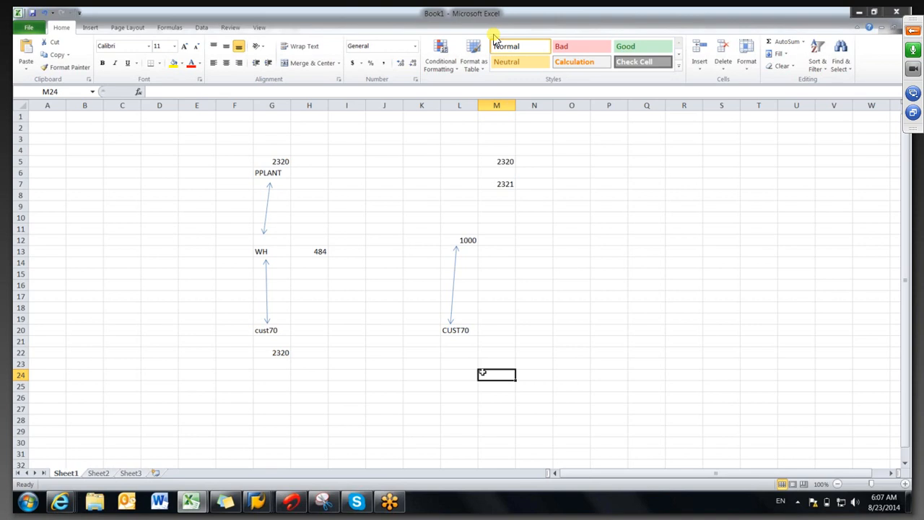
Trace the second network sketch from CUST70 up to location 1000 and along the empty cells beside it in row 12.
left_click(465, 330)
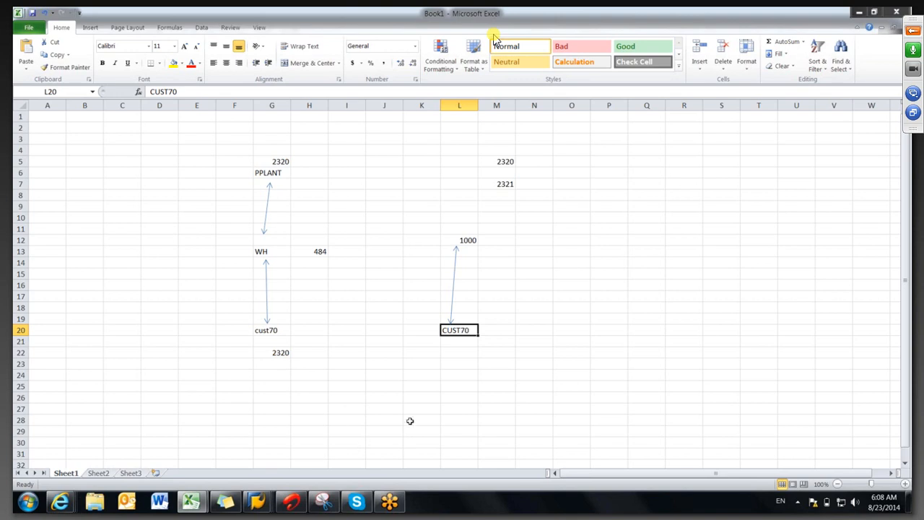
left_click(455, 374)
left_click(455, 331)
left_click(470, 240)
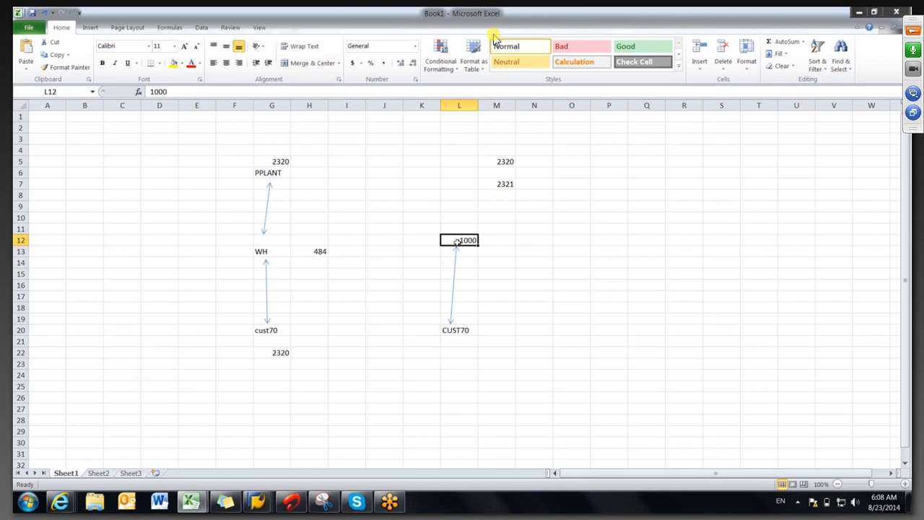
left_click_drag(482, 240, 646, 241)
left_click(609, 285)
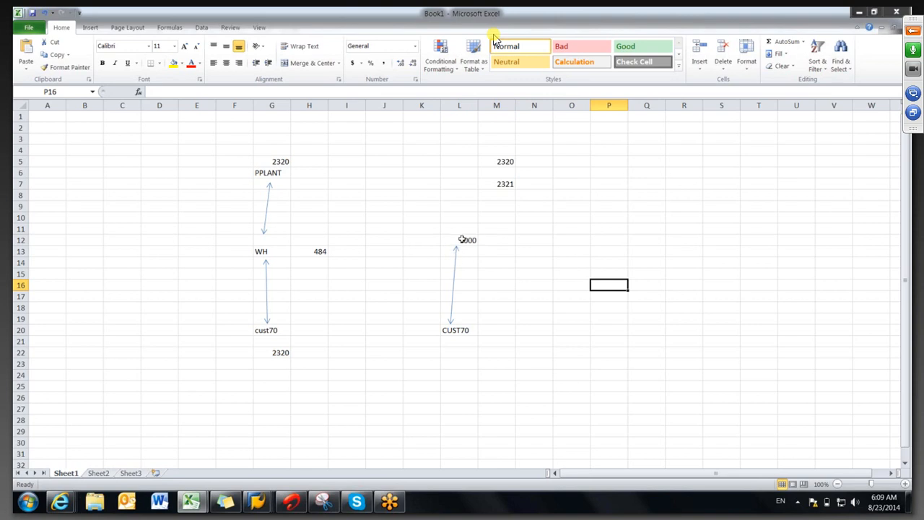
left_click_drag(518, 241, 684, 243)
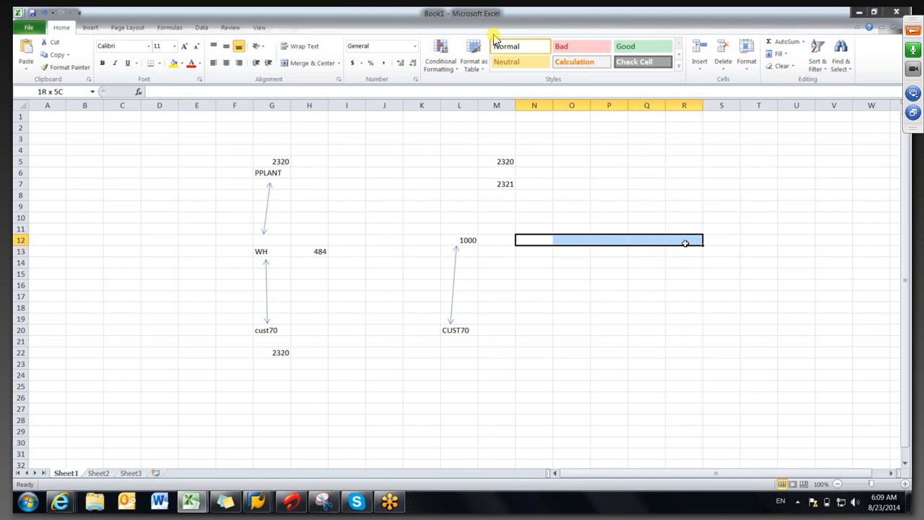
left_click_drag(712, 241, 737, 243)
left_click(455, 241)
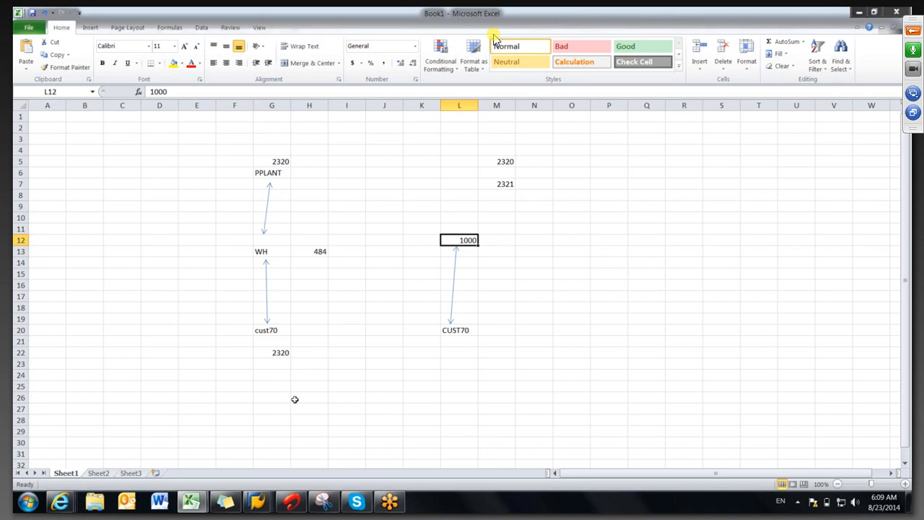
Switch to location 1000's SNP planning book in SAP and compare its planned distribution demand with its confirmed distribution receipts.
left_click(257, 502)
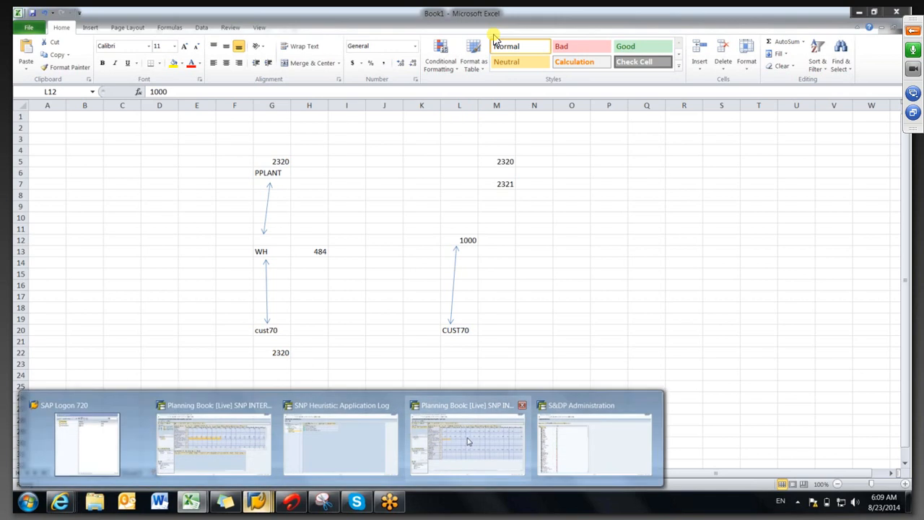
left_click(467, 441)
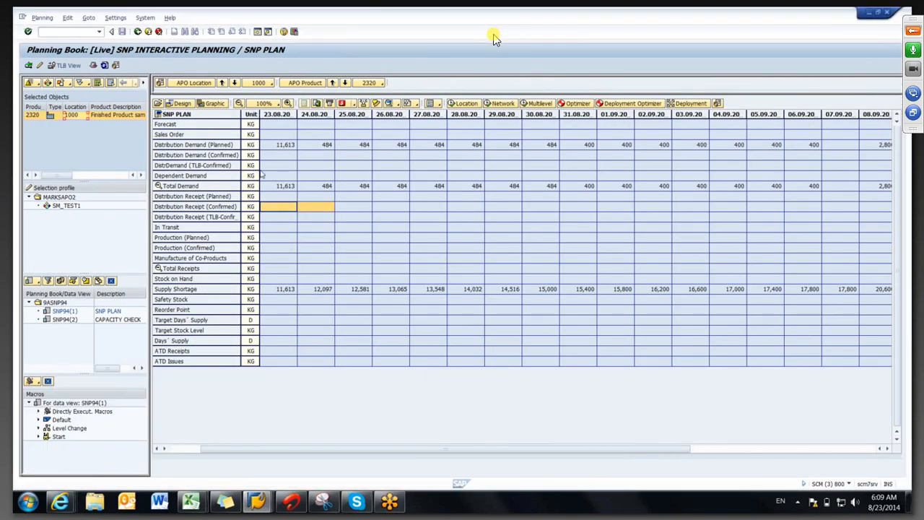
left_click_drag(277, 146, 639, 146)
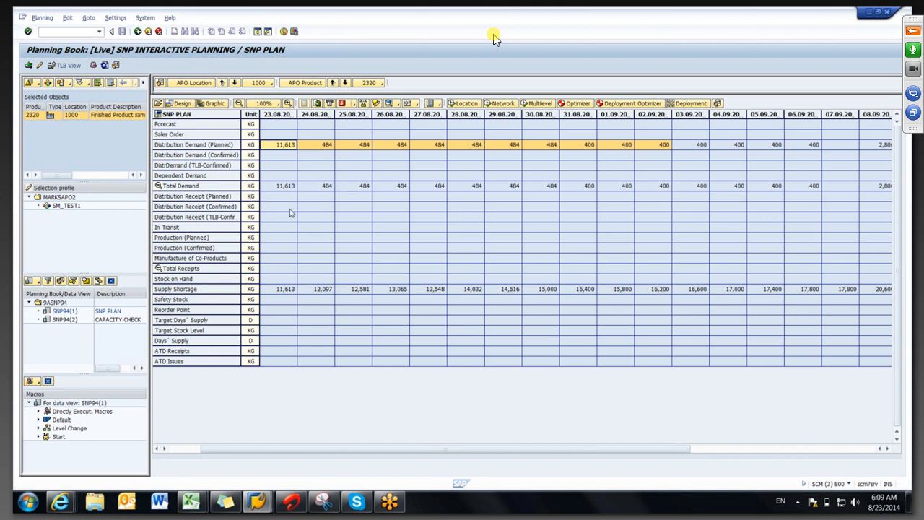
left_click_drag(282, 208, 535, 216)
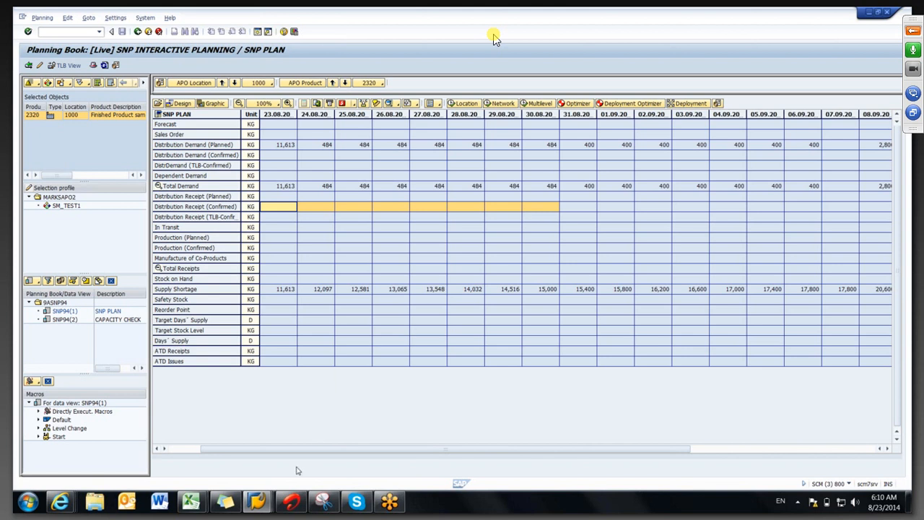
Switch to the SNP heuristic application log session and return to its planning run selection screen.
key("alt+Tab")
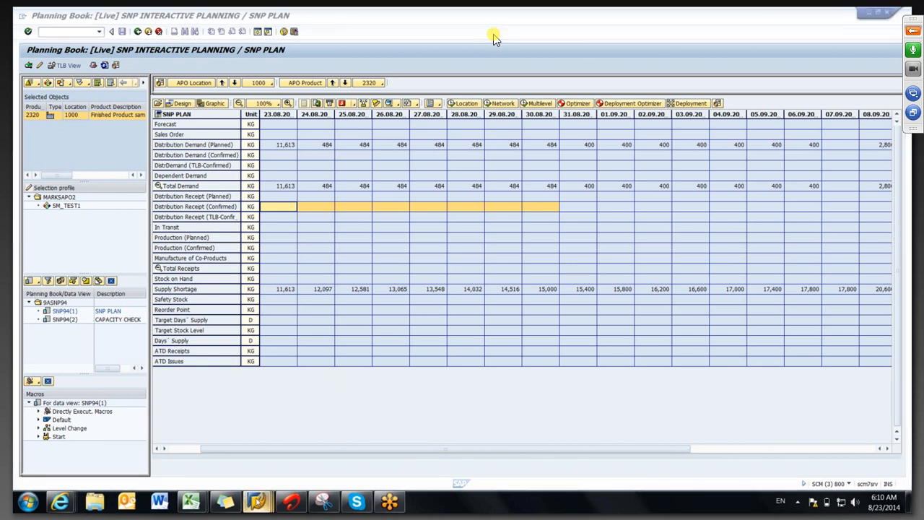
left_click(257, 500)
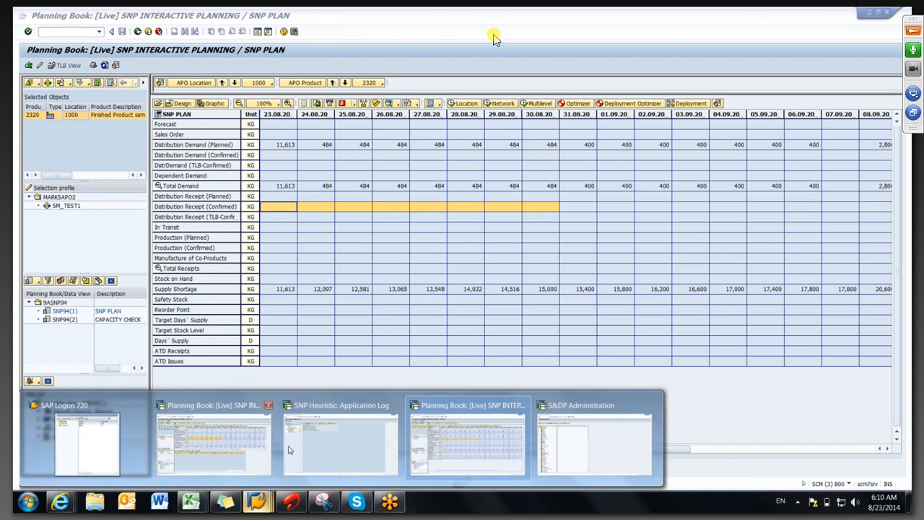
left_click(288, 450)
key("F3")
Set the planning run's location to 1000 and execute the location heuristic for product 2320.
left_click(163, 228)
key("BackSpace")
key("BackSpace")
key("BackSpace")
key("BackSpace")
key("BackSpace")
key("BackSpace")
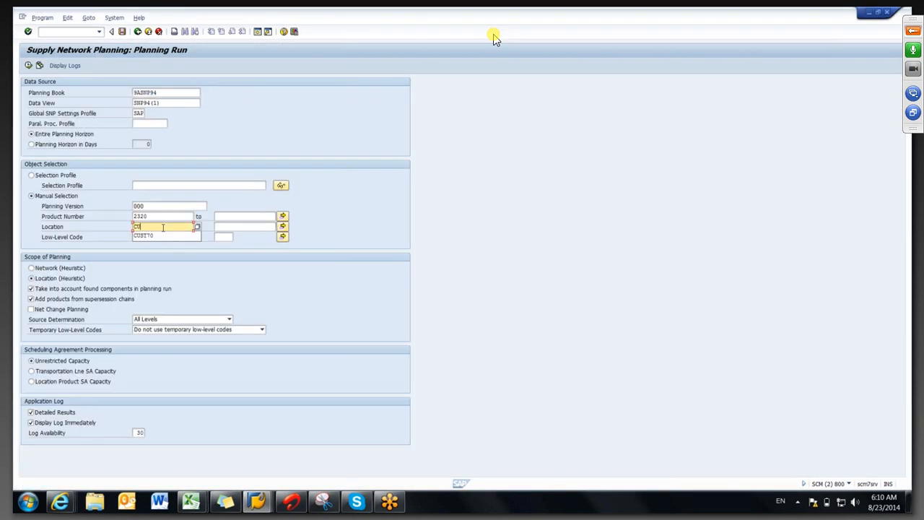
type("1000")
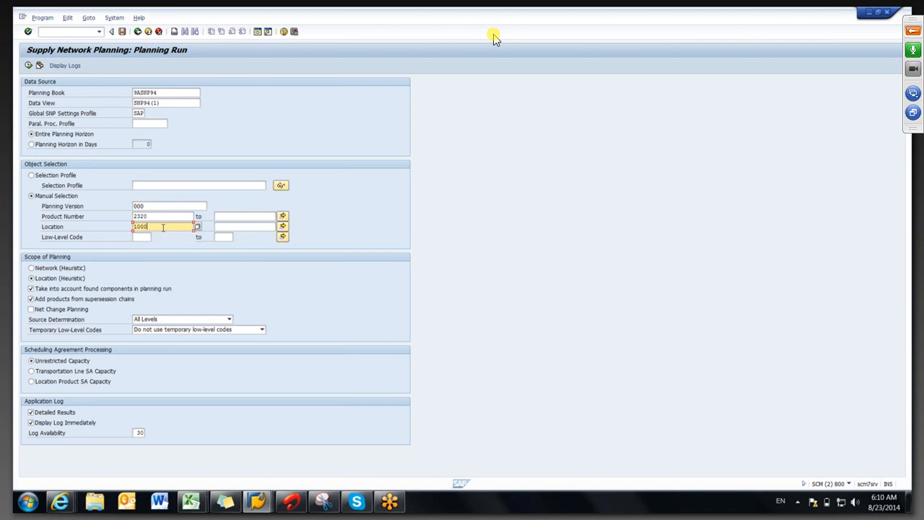
key("Return")
left_click(28, 66)
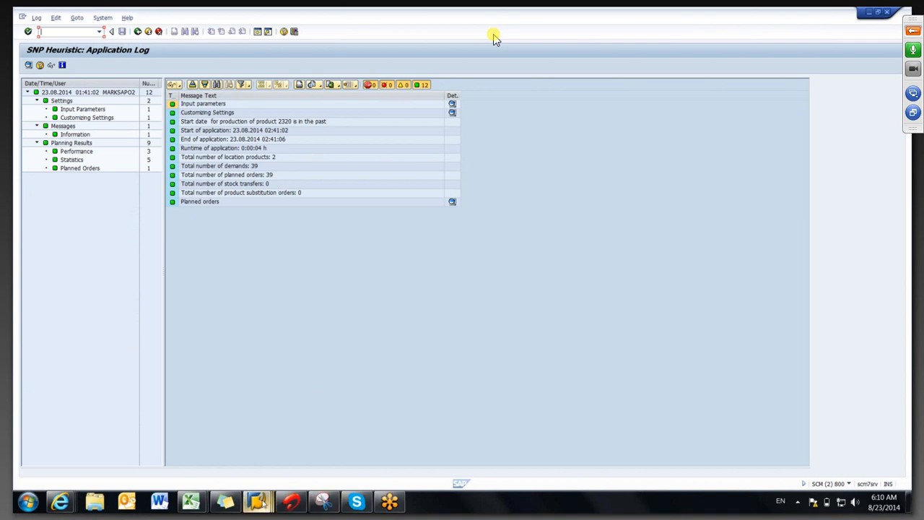
Go back to location 1000's planning book, check its receipt rows and reload the planning data.
left_click(262, 503)
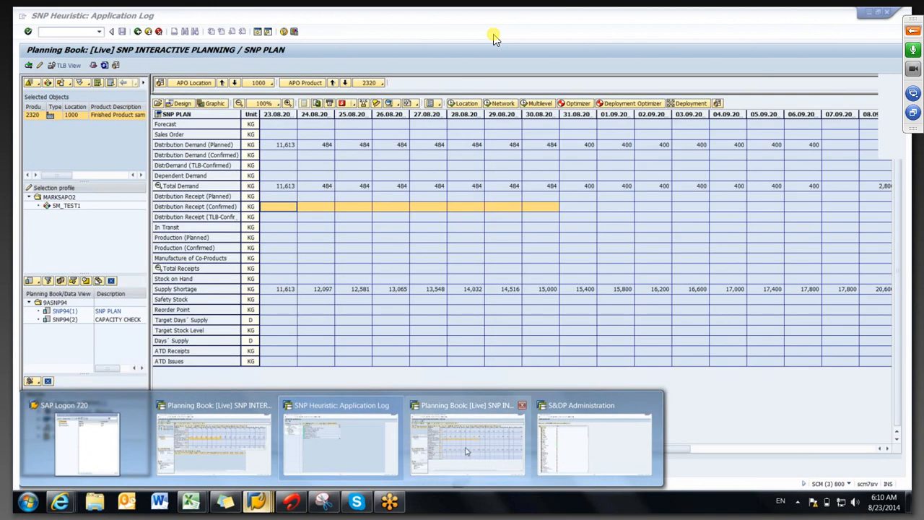
left_click(468, 452)
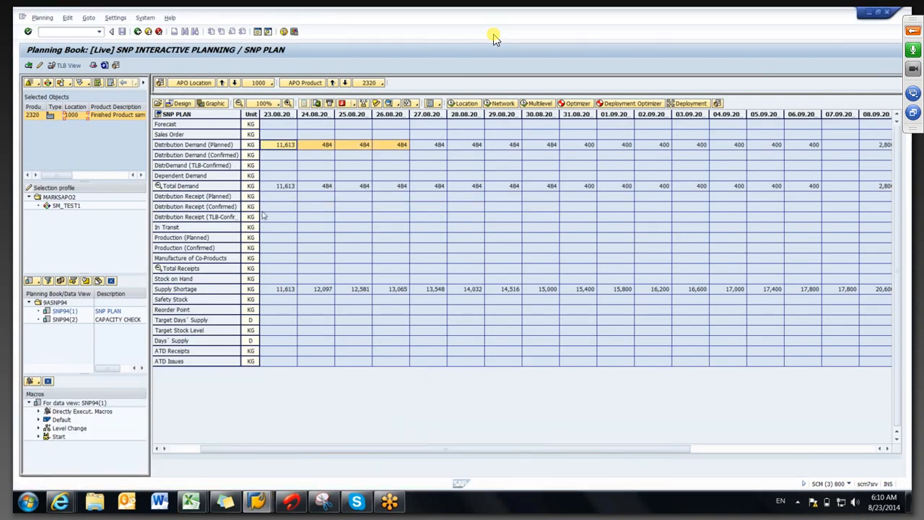
left_click_drag(279, 197, 573, 239)
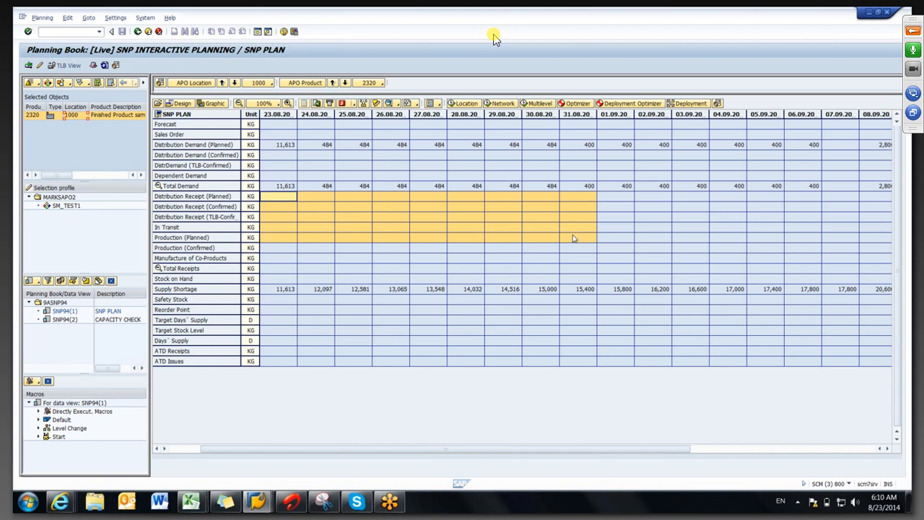
left_click(106, 66)
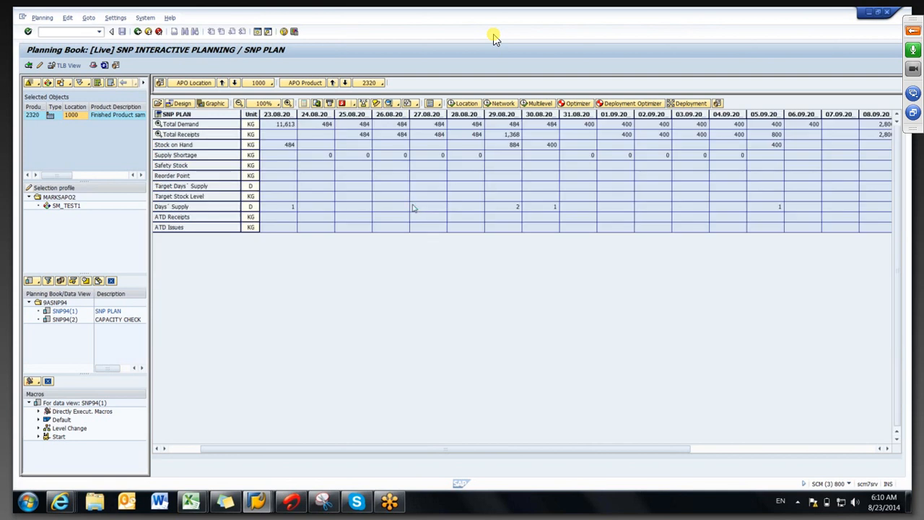
Expand the Total Demand and Total Receipts rows and examine the Production (Planned) row.
left_click(179, 125)
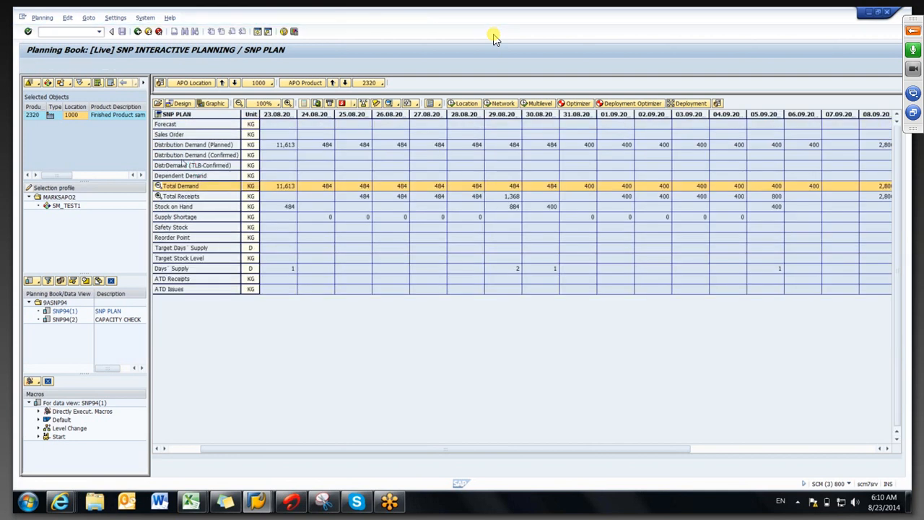
left_click(177, 196)
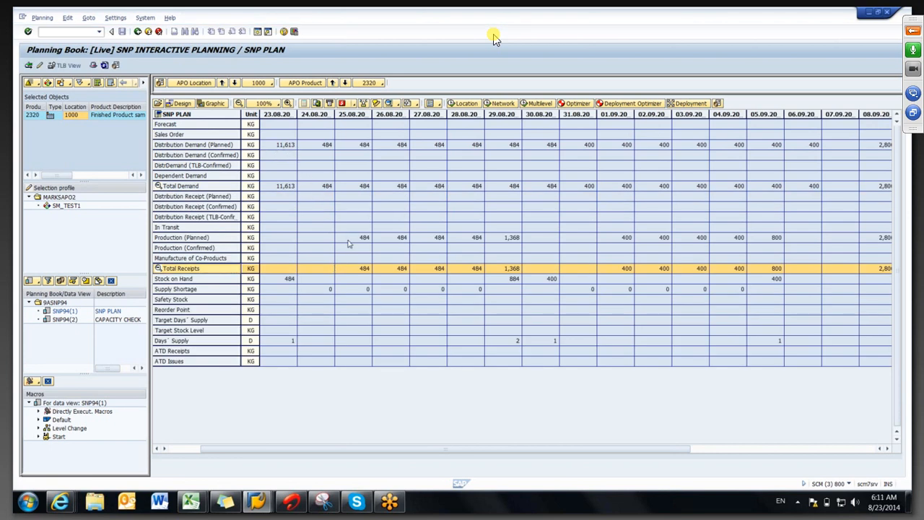
left_click_drag(353, 240, 872, 239)
left_click(462, 258)
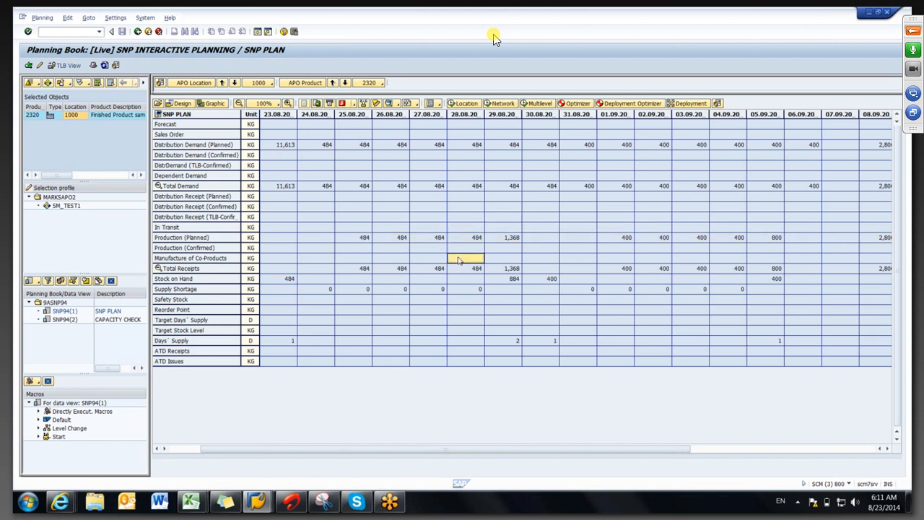
left_click(347, 242)
left_click(181, 237)
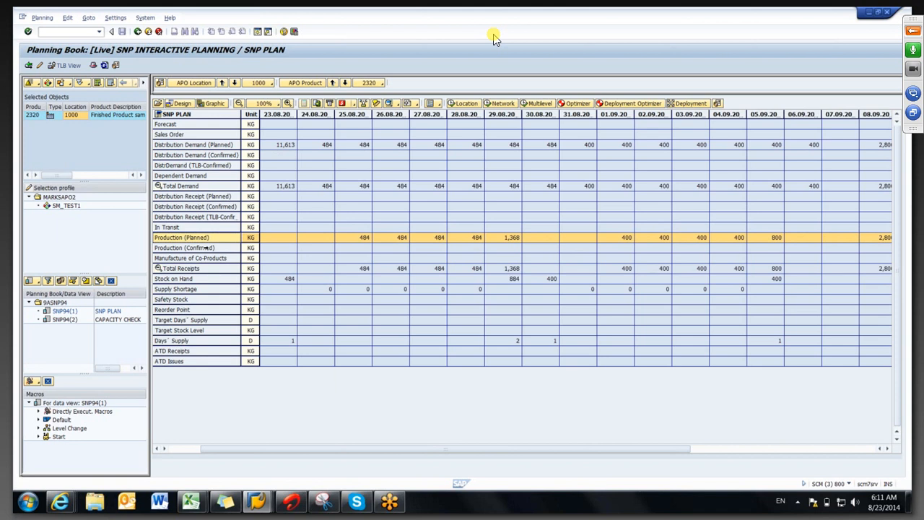
Examine the order category of location 1000's planned production for 25.08 and close the order details.
left_click(353, 240)
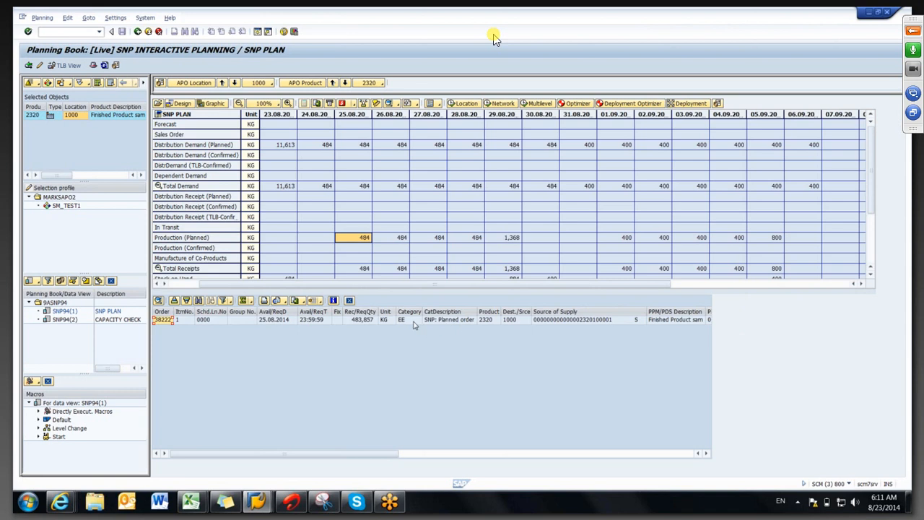
left_click(412, 321)
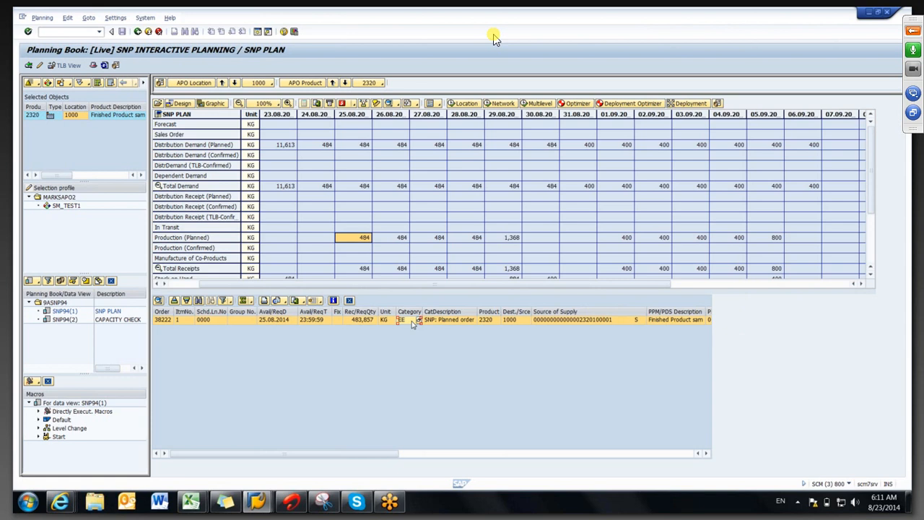
left_click(350, 301)
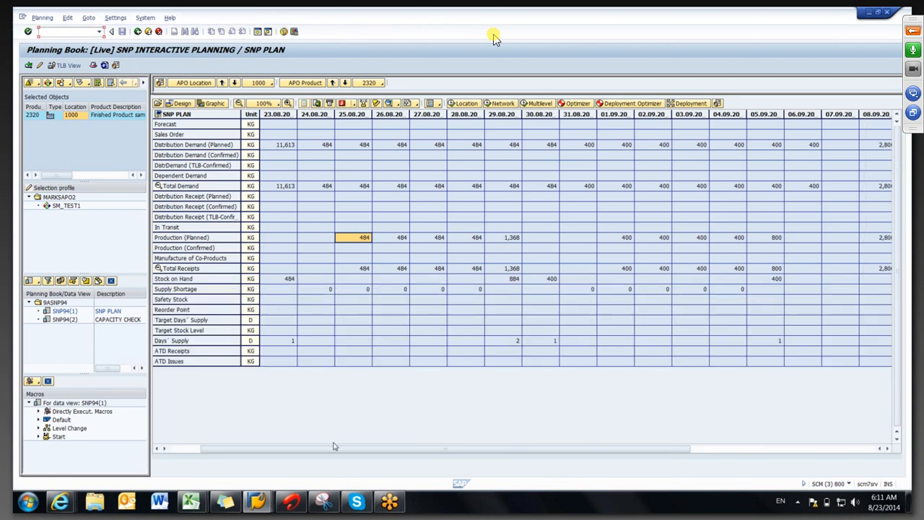
mouse_move(334, 448)
left_mouse_down()
mouse_move(317, 447)
mouse_move(342, 448)
left_mouse_up()
left_click(343, 340)
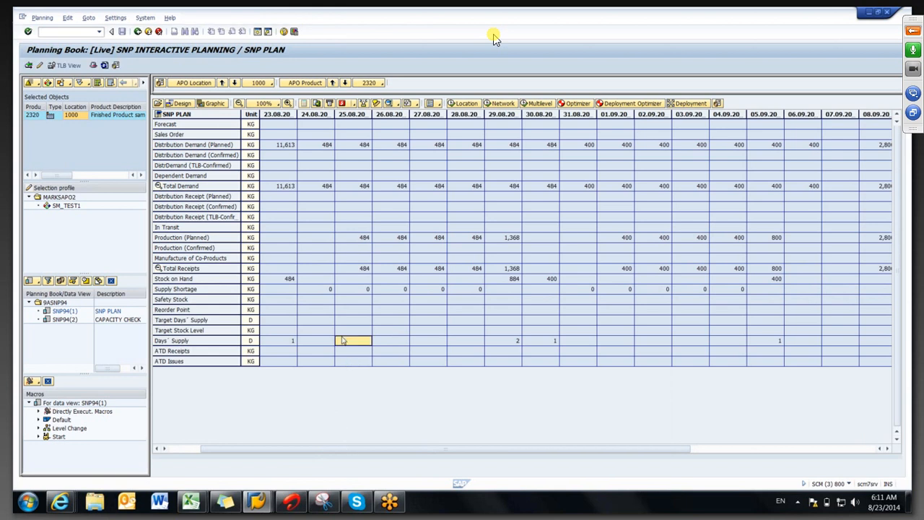
left_click(325, 258)
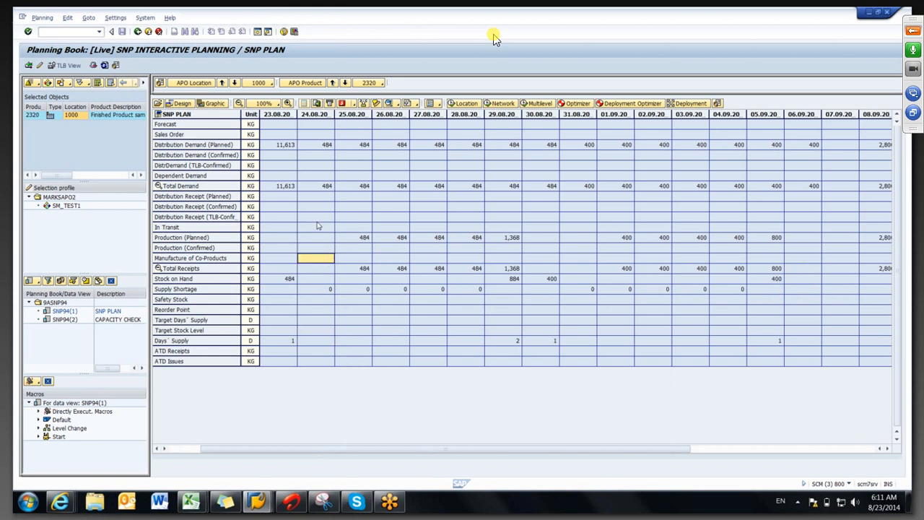
left_click(317, 222)
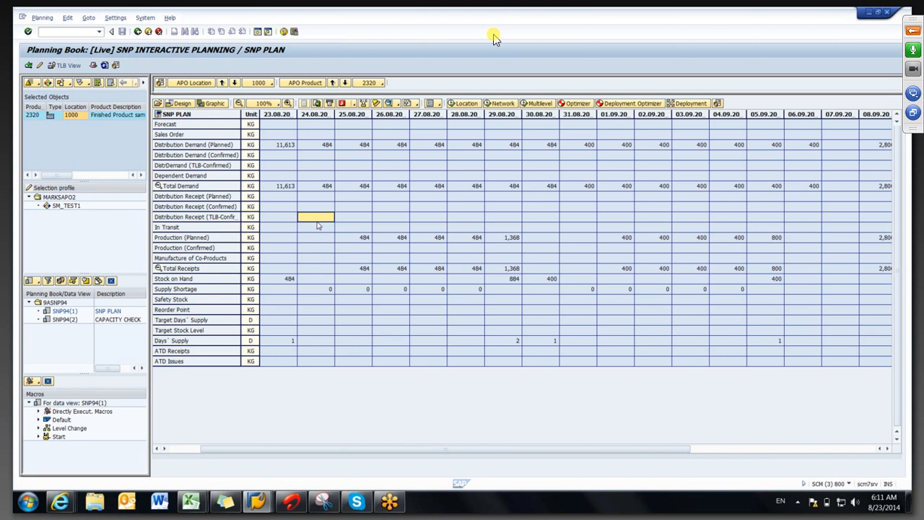
Switch to the customer locations' planning book and load product 2320's data for location CUST80.
left_click(353, 242)
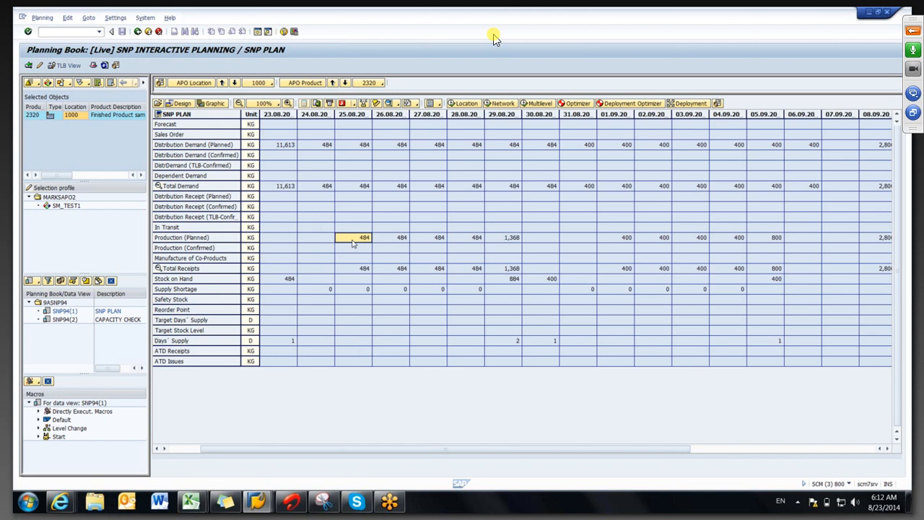
left_click(258, 507)
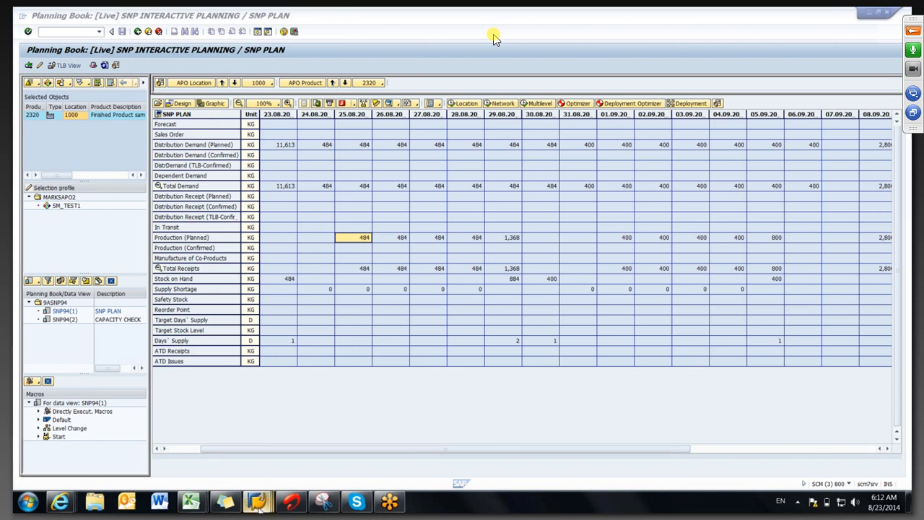
mouse_move(315, 439)
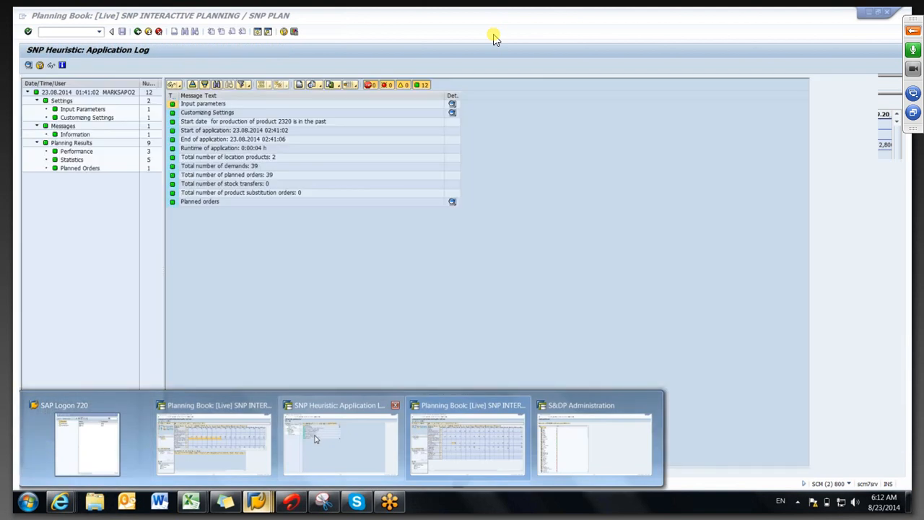
left_click(230, 439)
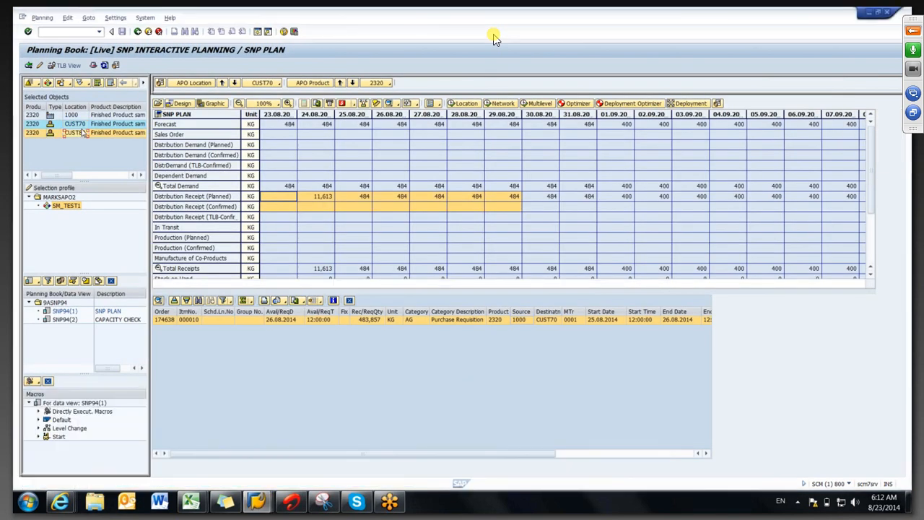
double_click(78, 128)
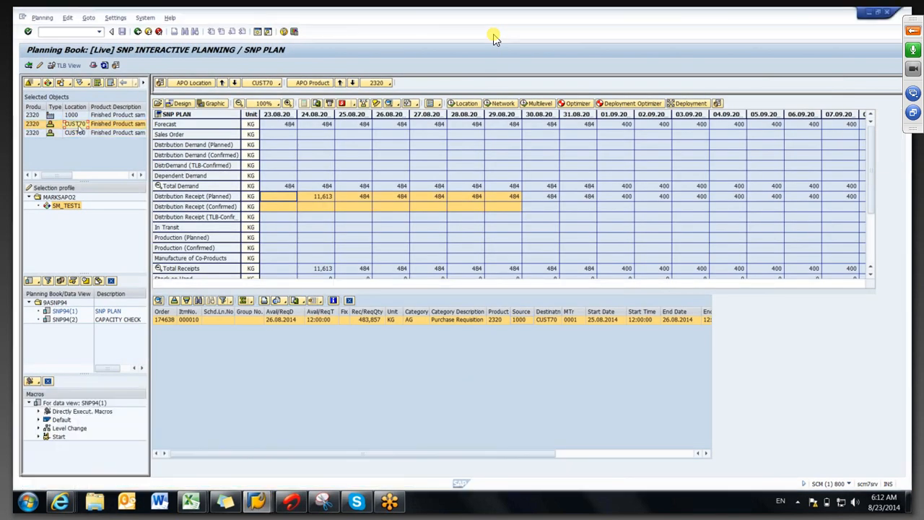
left_click(76, 134)
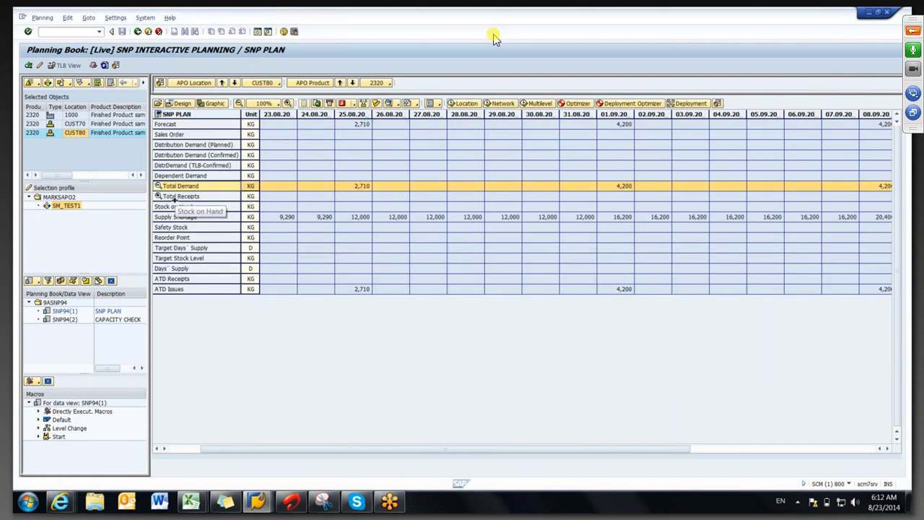
Expand CUST80's Total Demand and Total Receipts rows and examine the Forecast row from 25.08 to 31.08.
left_click(176, 197)
double_click(176, 202)
left_click(361, 227)
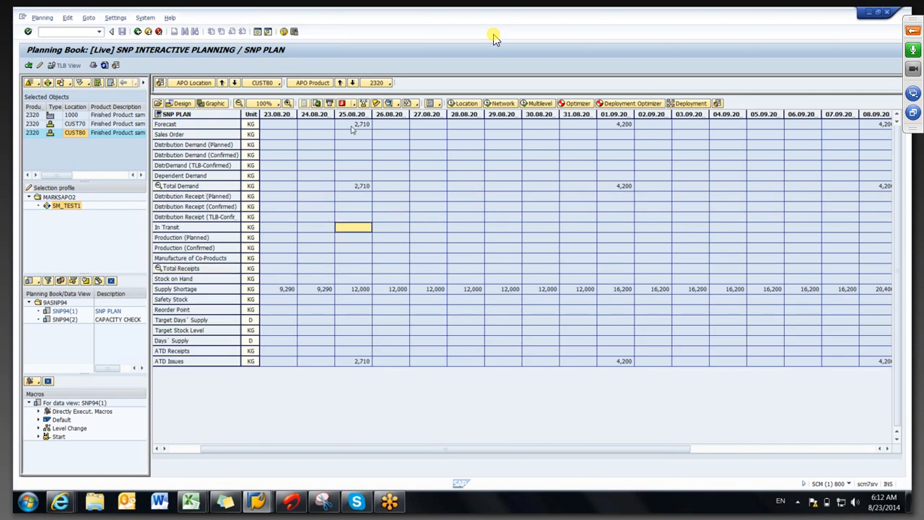
left_click_drag(351, 126, 592, 124)
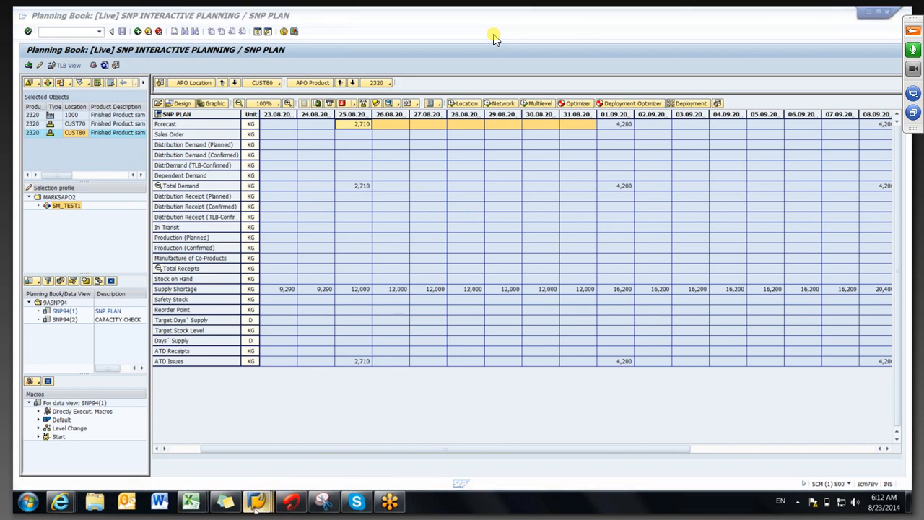
Set the planning run's location to CUST80, execute the location heuristic for product 2320 and check the number of stock transfers in the log.
mouse_move(259, 498)
left_click(340, 442)
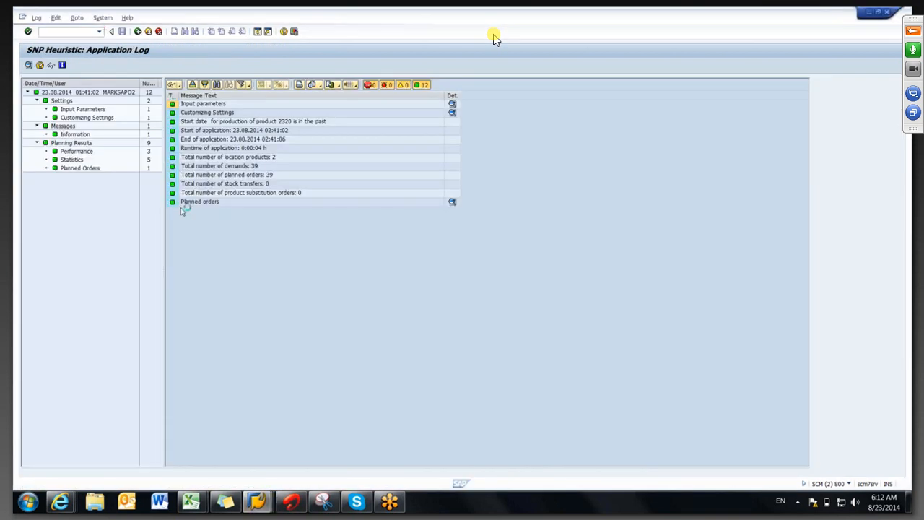
key("F3")
left_click(155, 229)
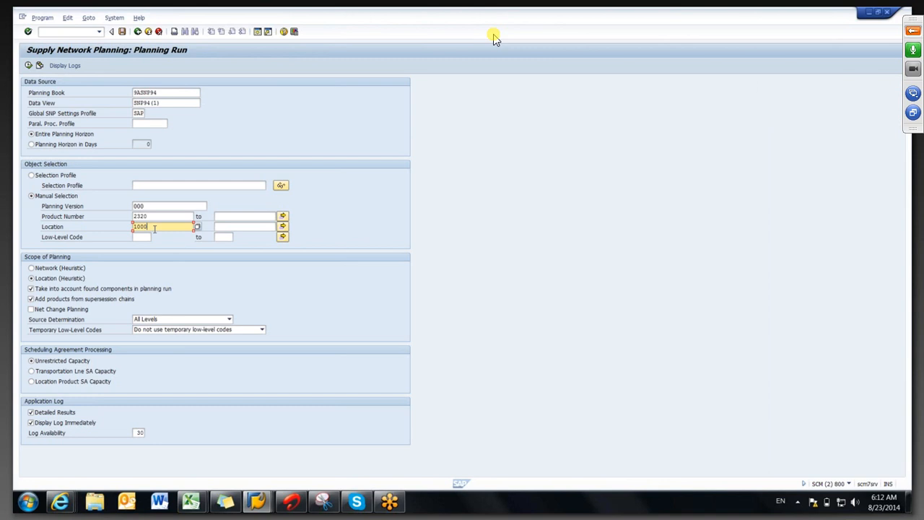
key("BackSpace")
key("BackSpace")
key("BackSpace")
key("BackSpace")
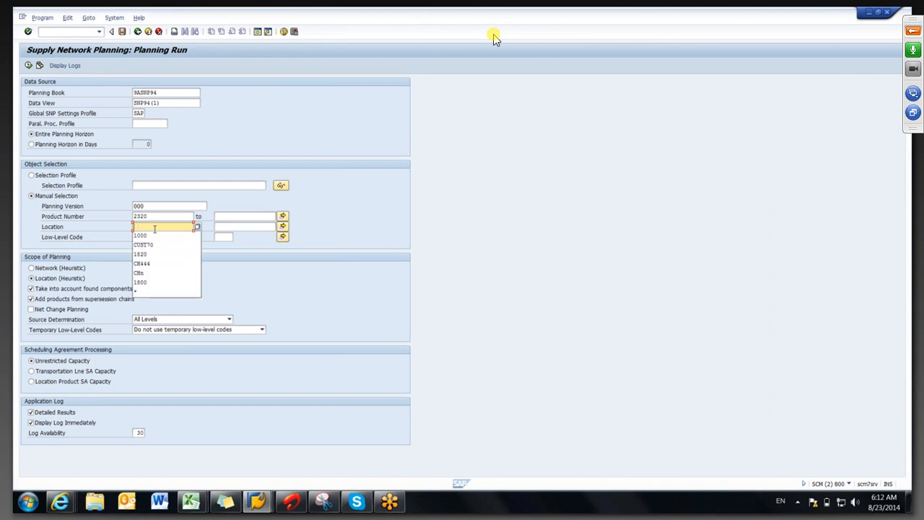
type("CUST")
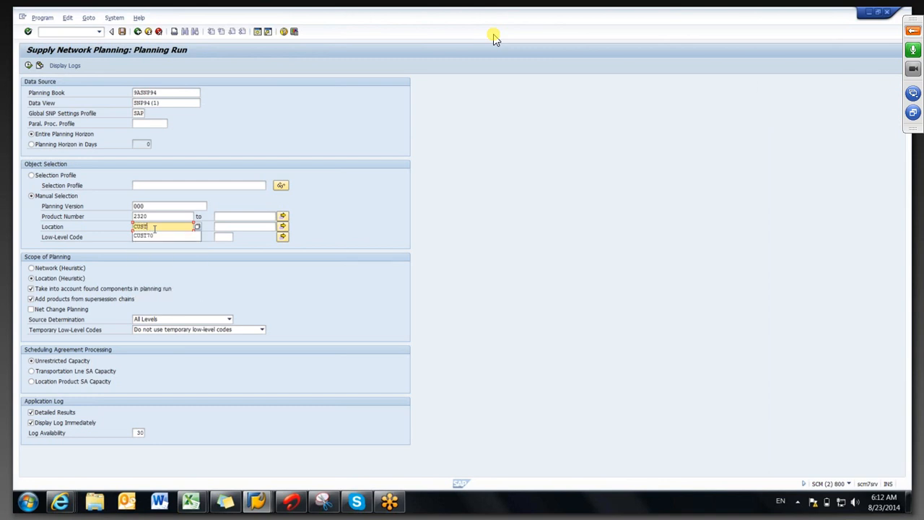
type("50")
left_click_drag(154, 229, 134, 210)
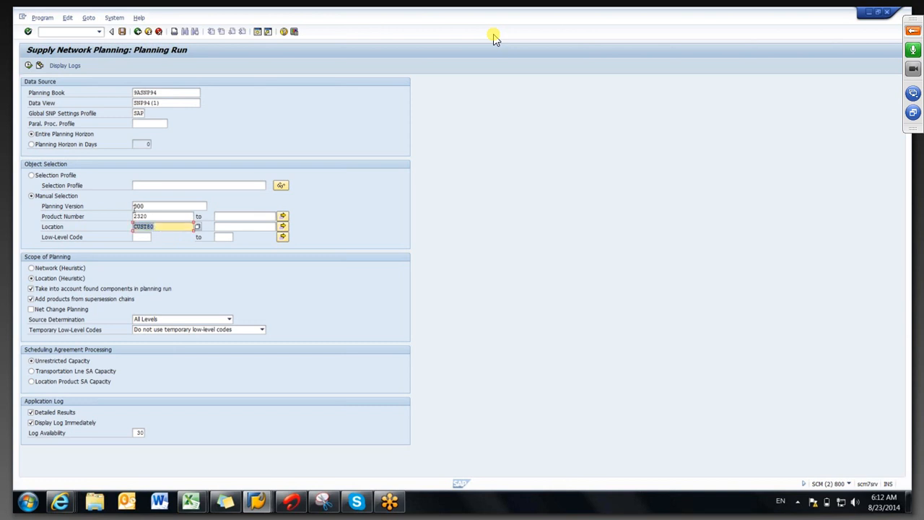
left_click(28, 66)
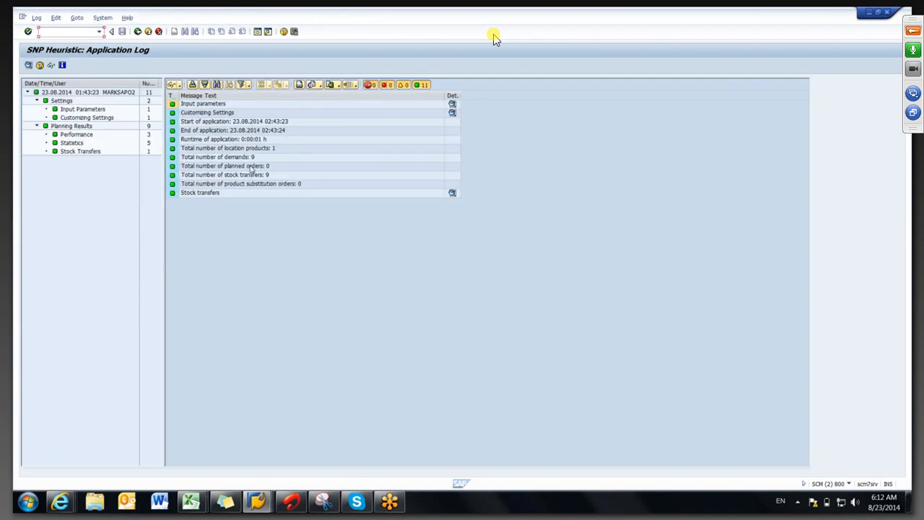
left_click(268, 178)
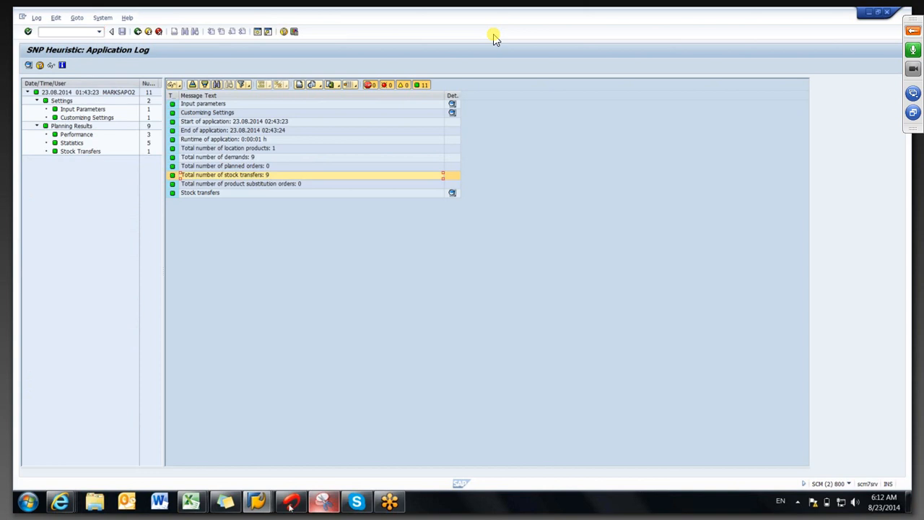
Return to CUST80's planning book, reload its data and examine the order details of the planned distribution receipt for 25.08.
mouse_move(260, 503)
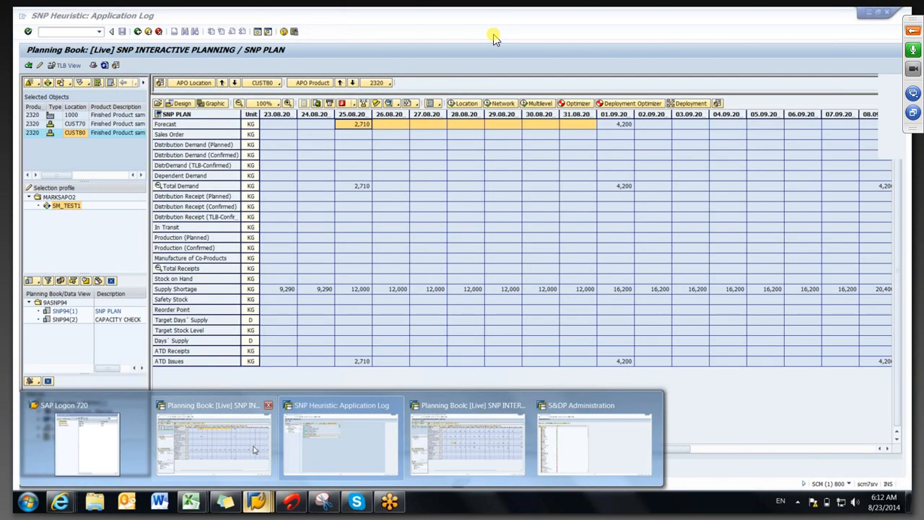
left_click(253, 450)
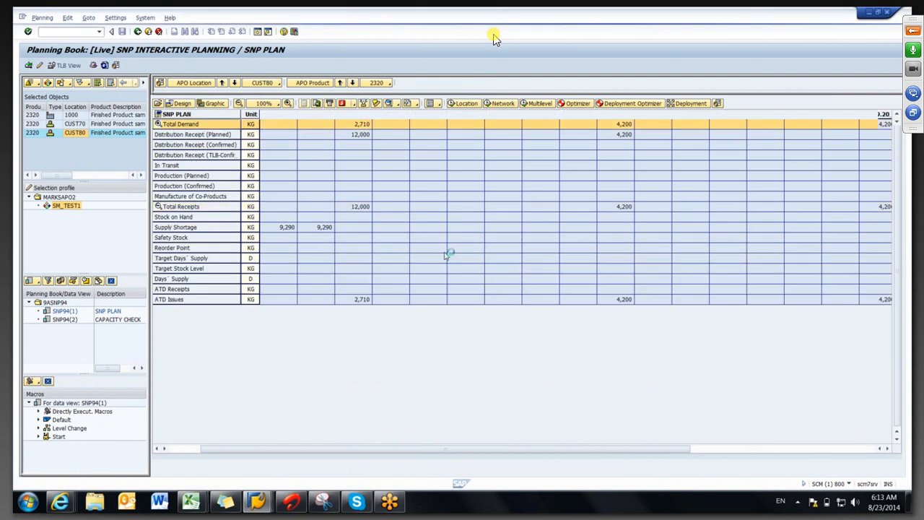
left_click(346, 201)
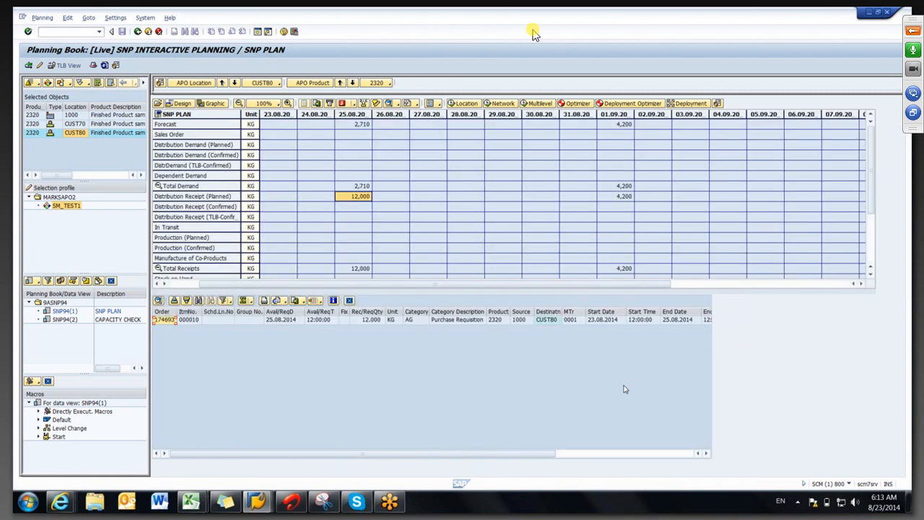
left_click(521, 321)
left_click(347, 197)
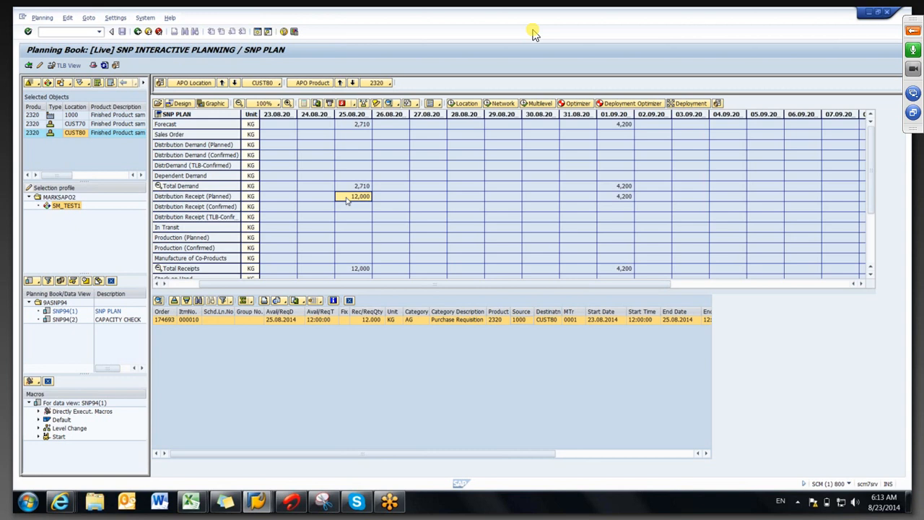
left_click(607, 196)
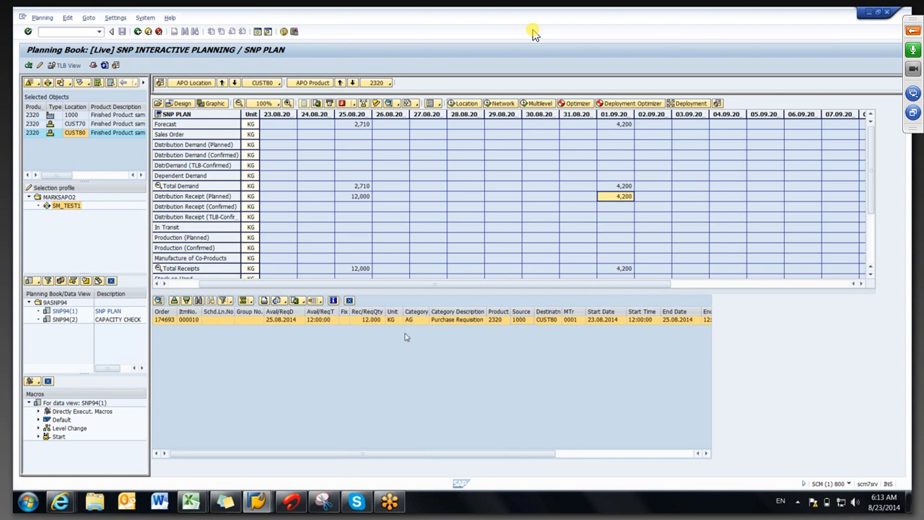
Go back to location 1000's planning book, reload the planning data and expand the Total Demand row.
left_click(258, 505)
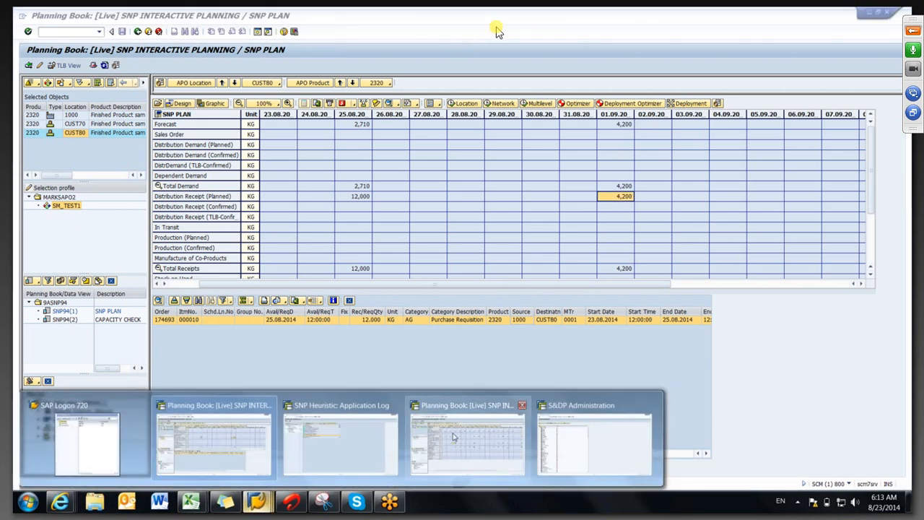
left_click(453, 436)
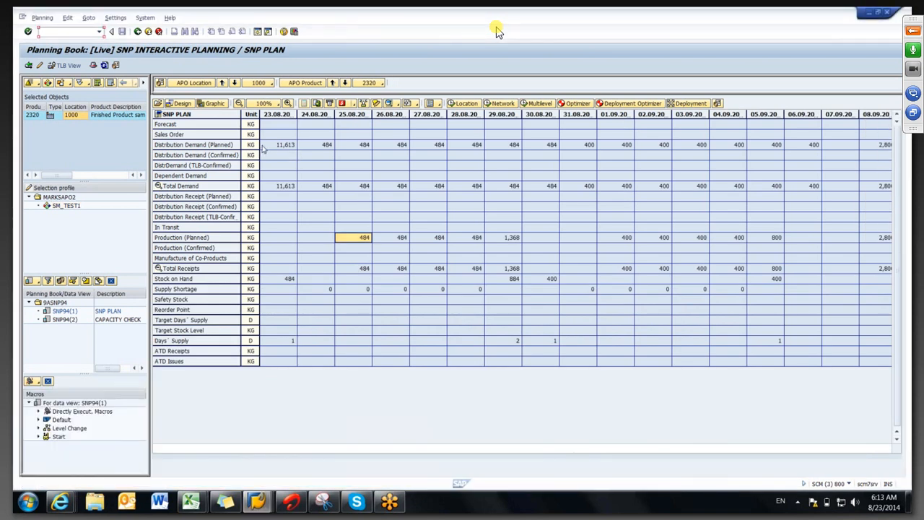
left_click_drag(273, 148, 638, 151)
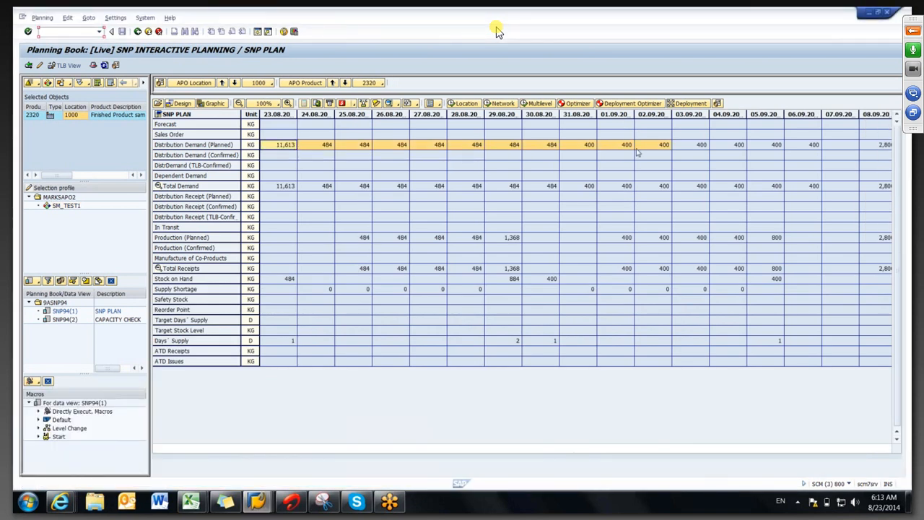
left_click(105, 65)
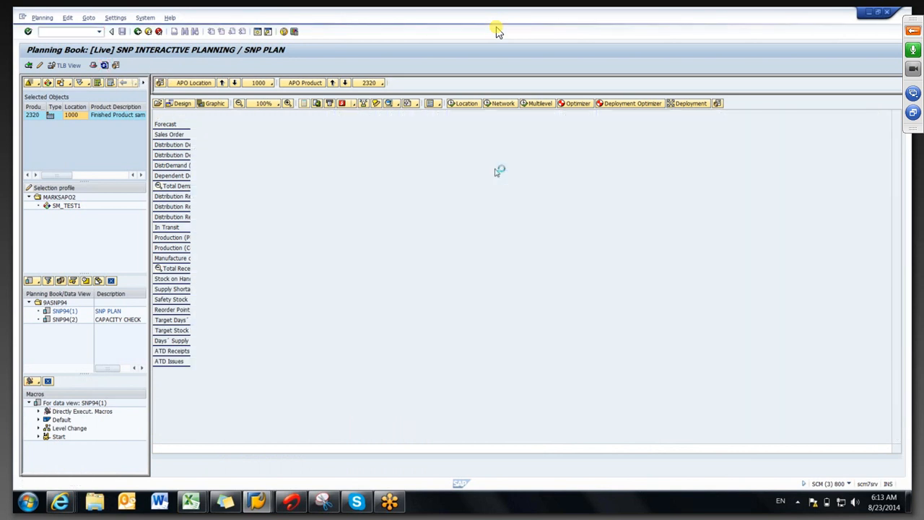
left_click(159, 124)
Examine location 1000's planned distribution demand for 23.08, 30.08 and 08.09.
left_click(269, 147)
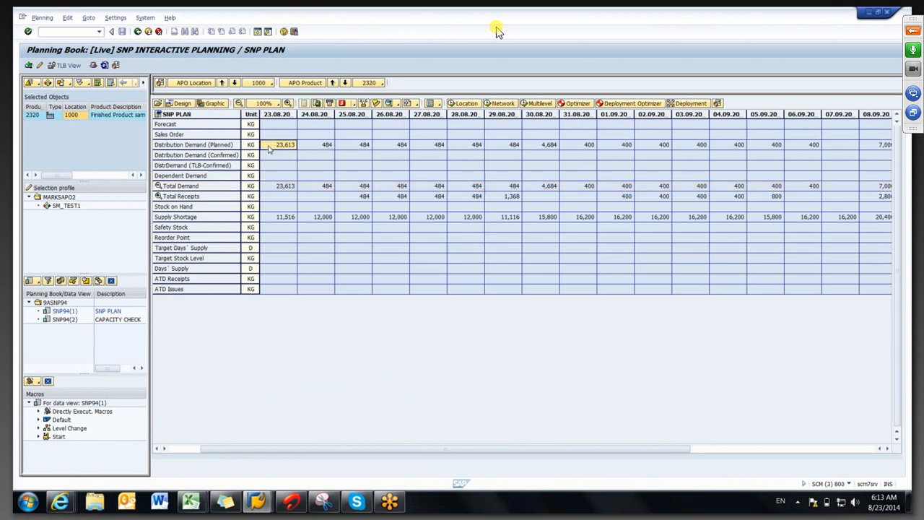
left_click(533, 147)
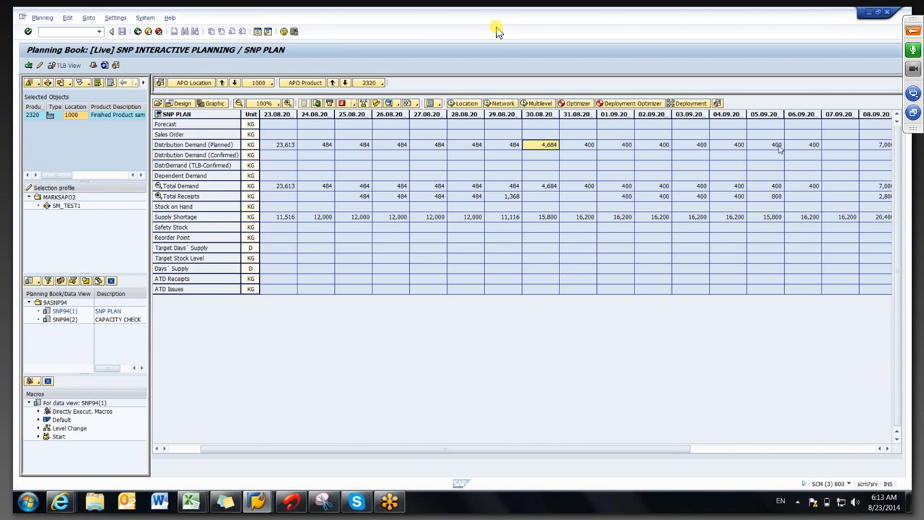
left_click(867, 145)
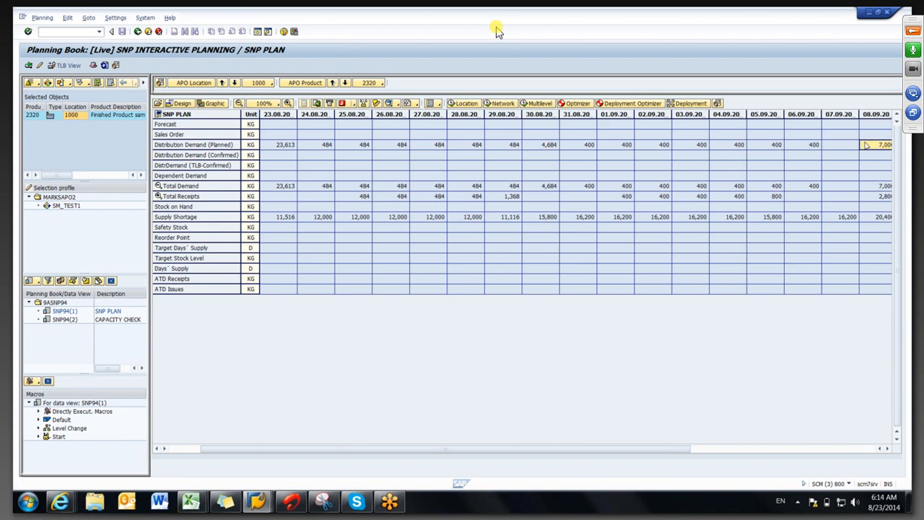
Examine the destinations and quantities of the orders behind location 1000's planned distribution demand for 30.08 and close the order details.
left_click(496, 146)
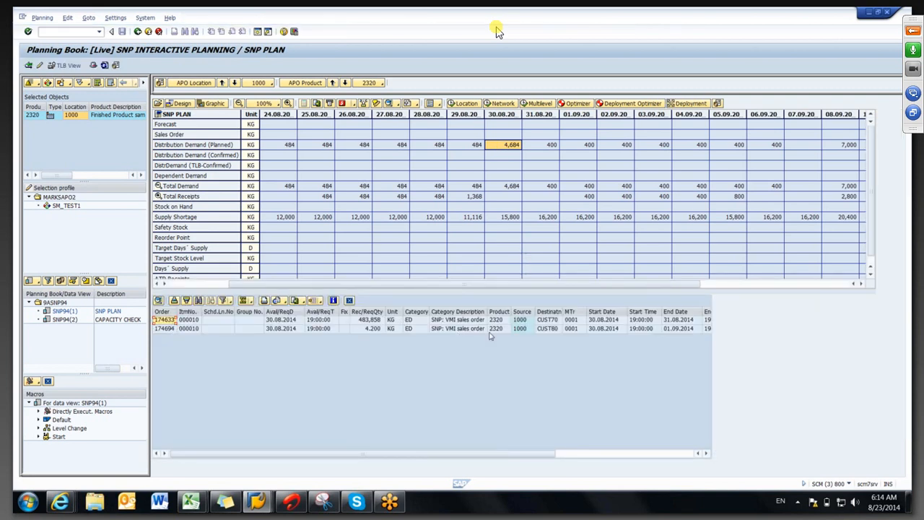
left_click(552, 321)
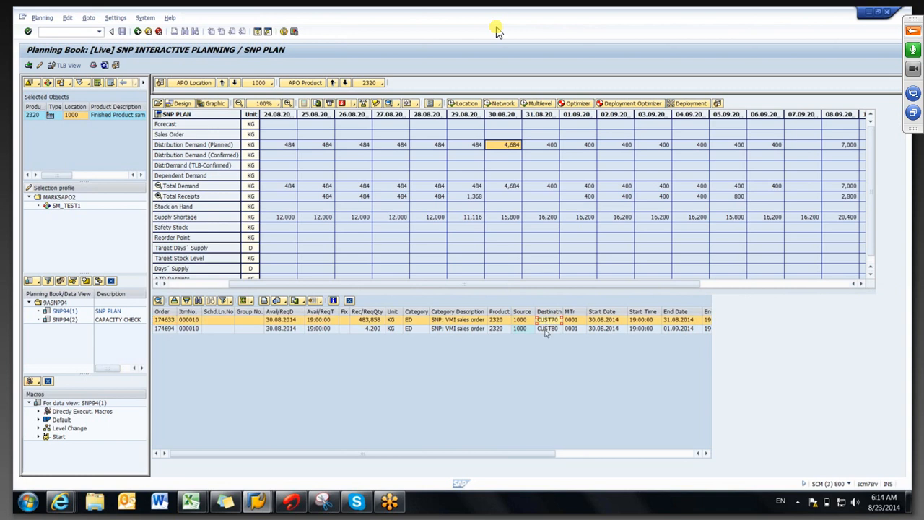
left_click(546, 330)
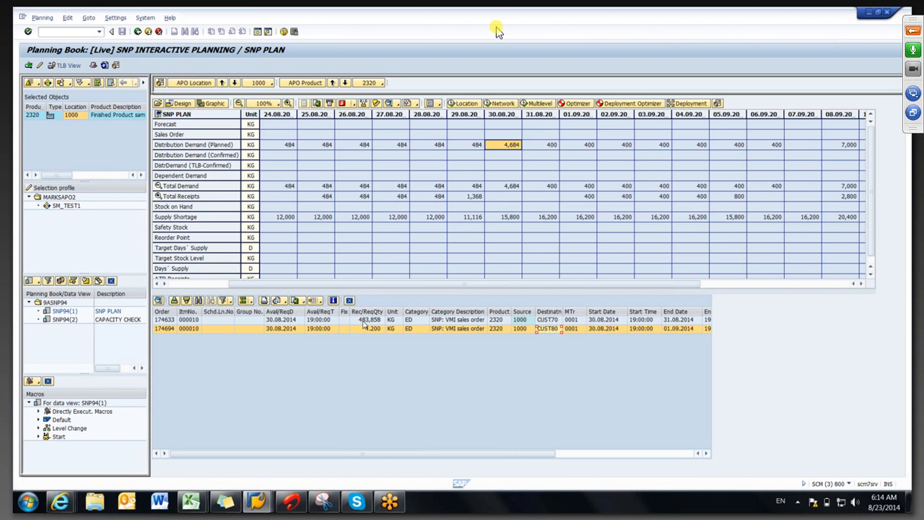
left_click(355, 320)
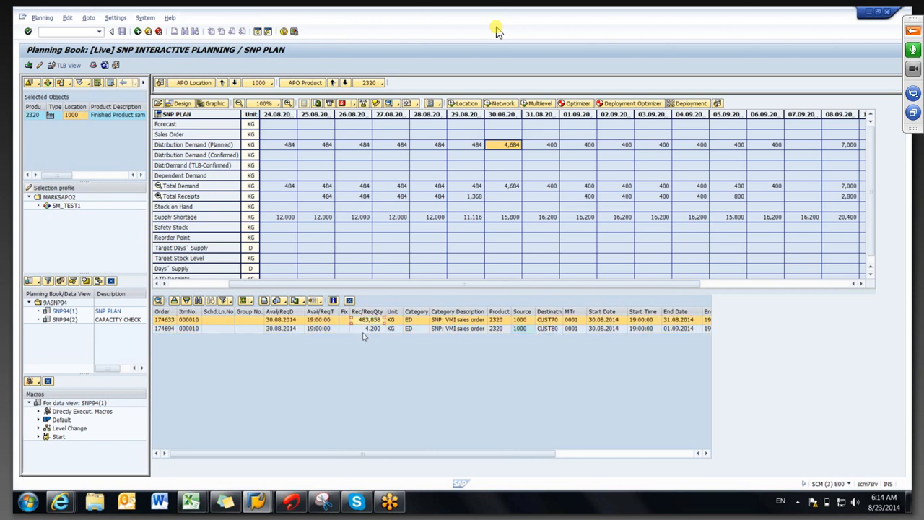
left_click(363, 330)
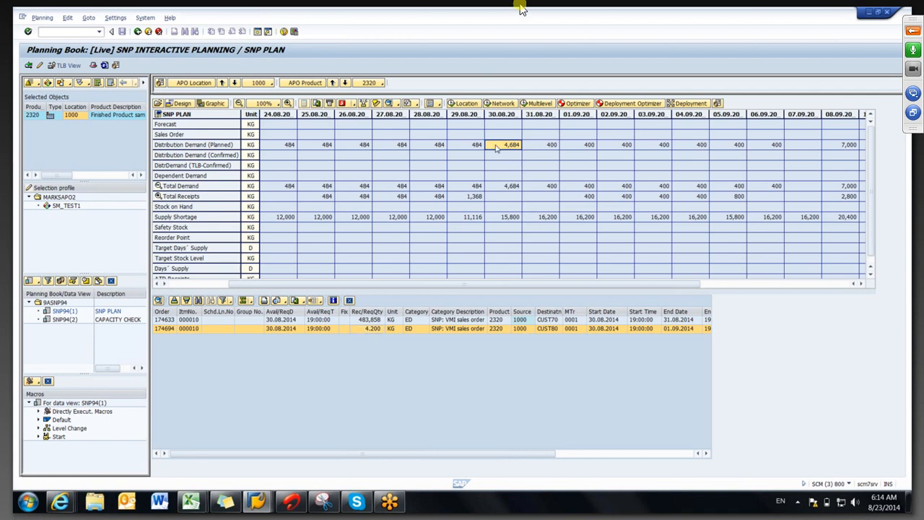
left_click(350, 300)
Bring location 1000's Initial column into view and expand the Total Receipts row.
left_click(278, 148)
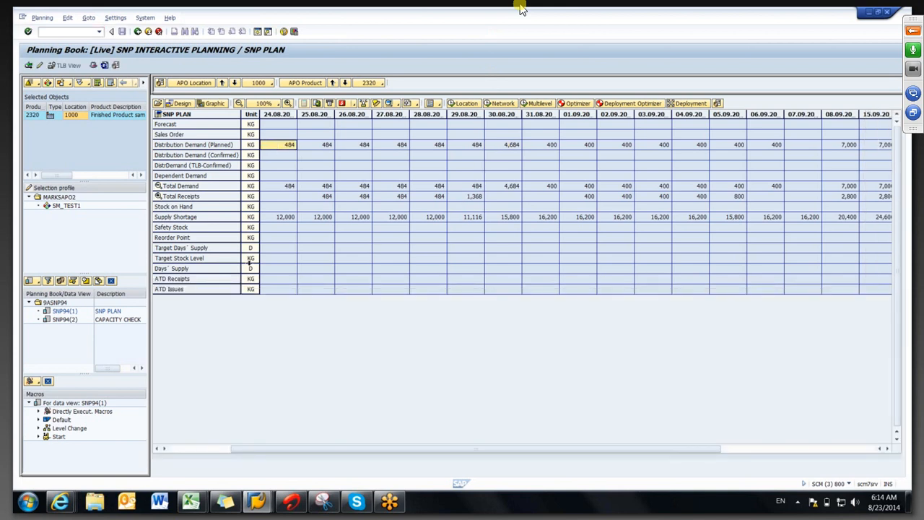
left_click(200, 448)
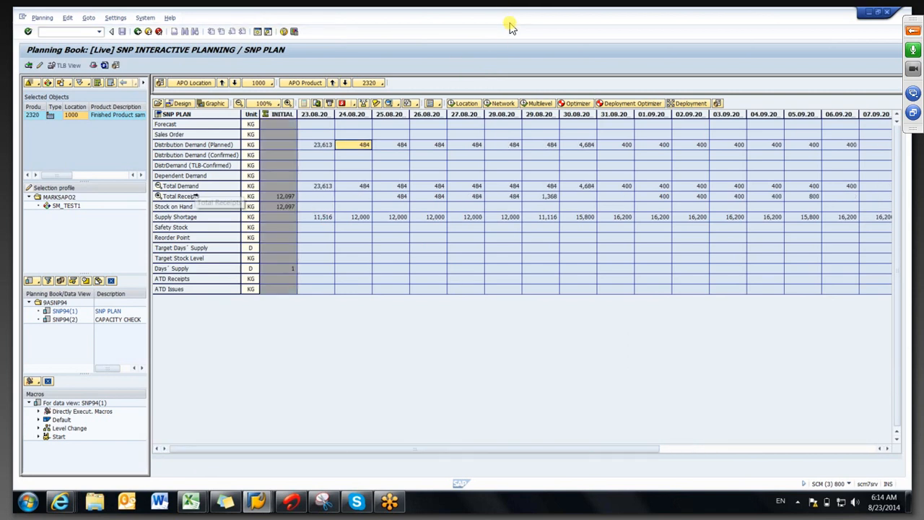
left_click(195, 196)
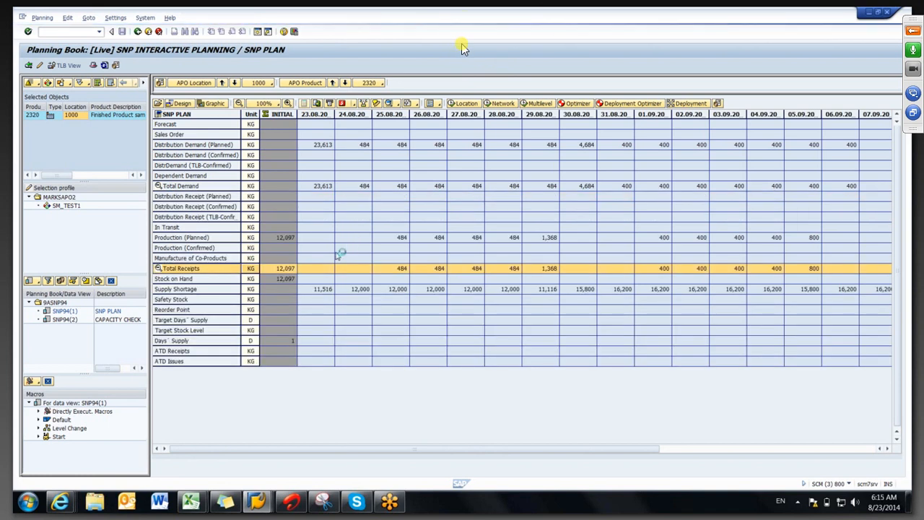
Examine location 1000's planned production in the Initial and 25.08 columns and its supply shortage from 23.08 to 06.09.
left_click(285, 237)
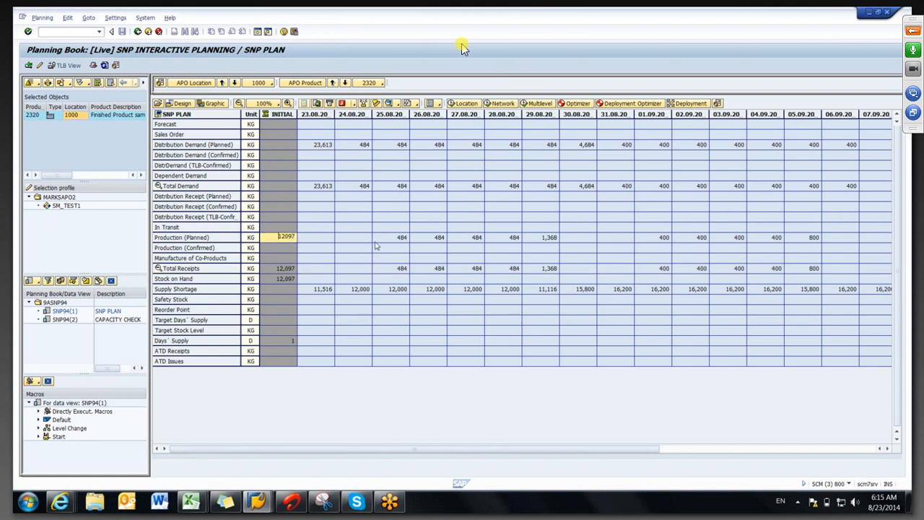
left_click(387, 240)
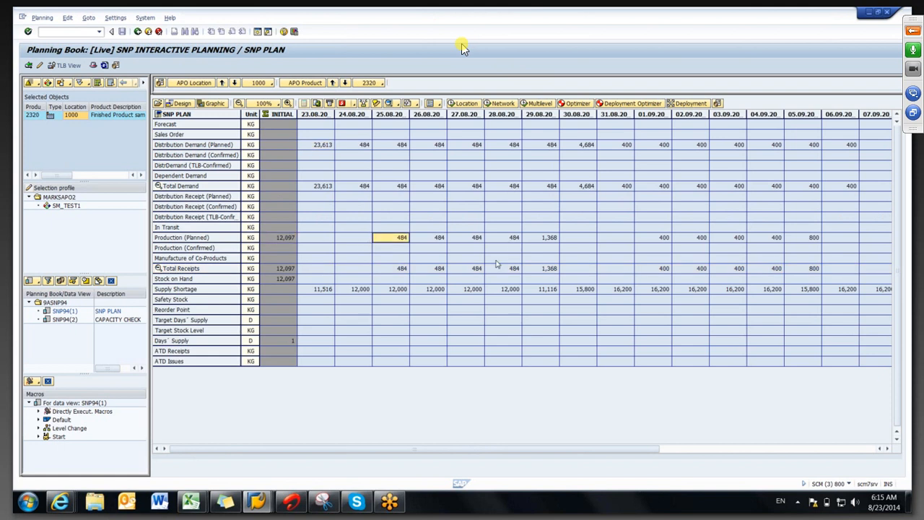
left_click_drag(314, 293, 547, 295)
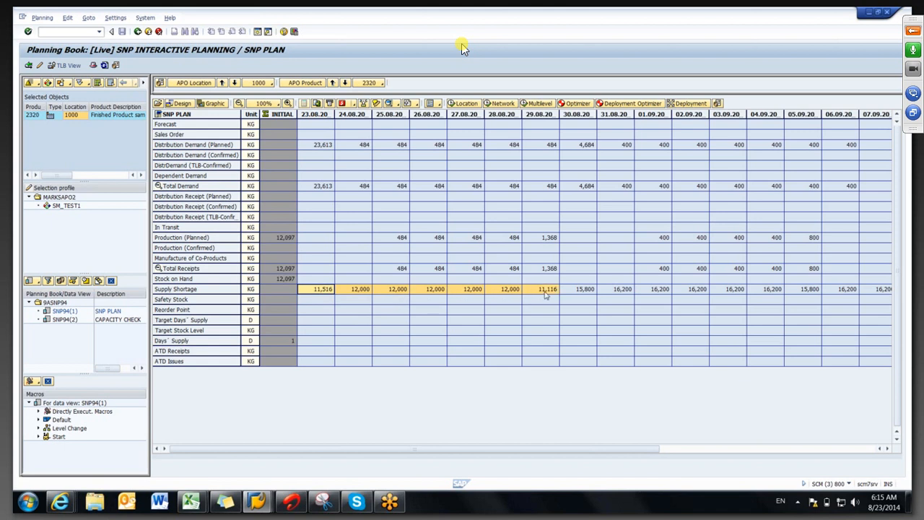
left_click_drag(547, 295, 838, 291)
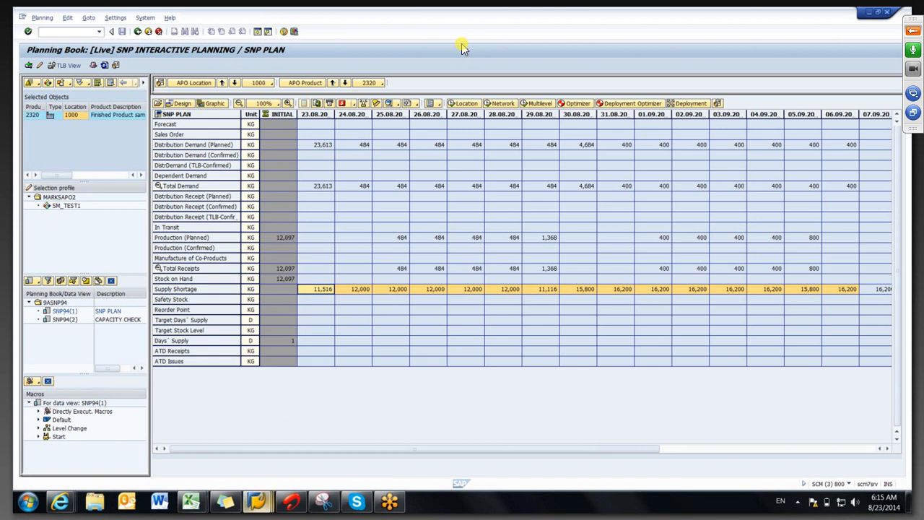
Go back from the heuristic log to the planning run, change the location to 1000 and execute the location heuristic for product 2320.
left_click(257, 502)
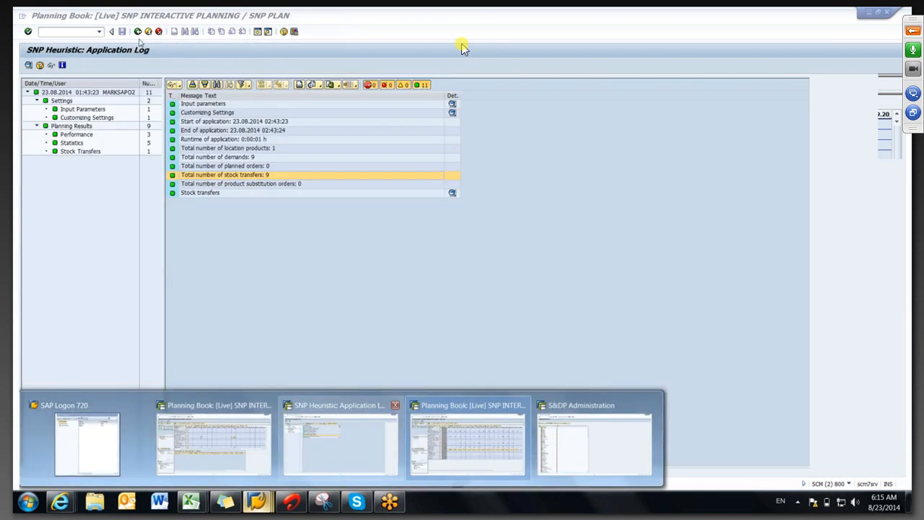
left_click(341, 436)
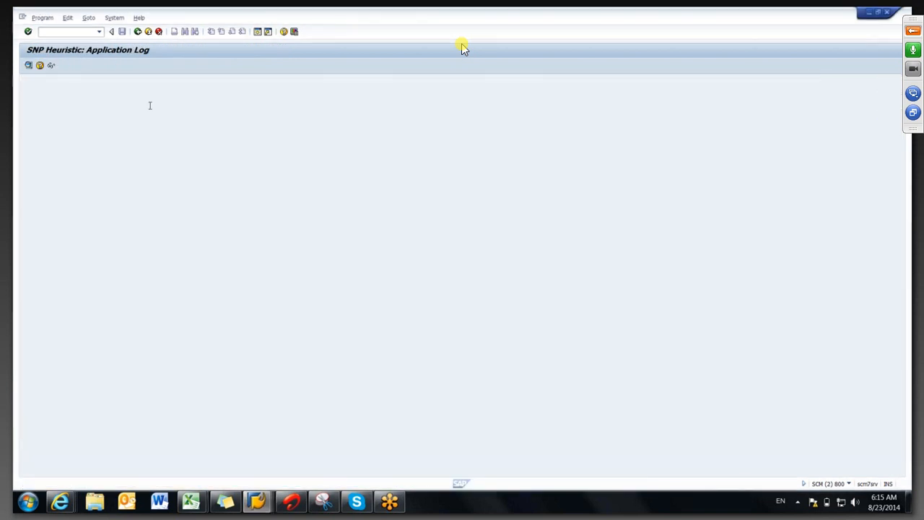
left_click(157, 226)
key("BackSpace")
key("BackSpace")
key("BackSpace")
key("BackSpace")
key("BackSpace")
key("BackSpace")
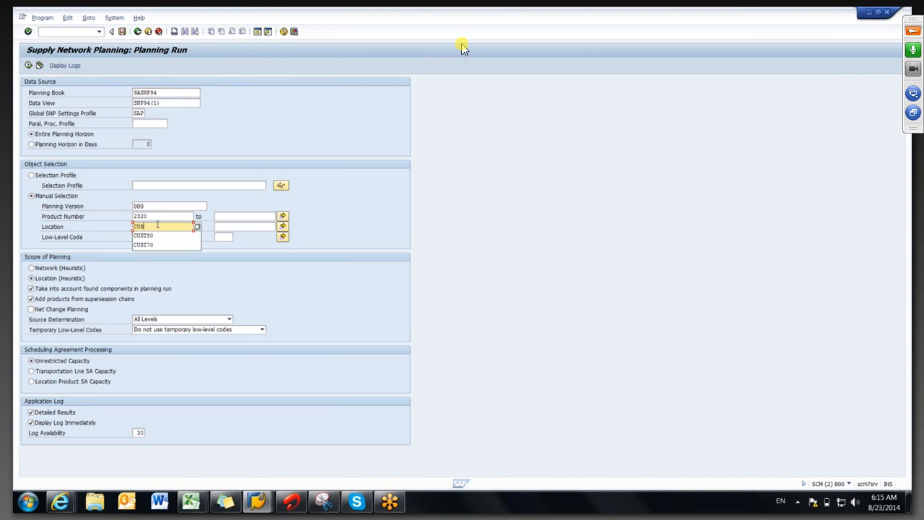
type("1000")
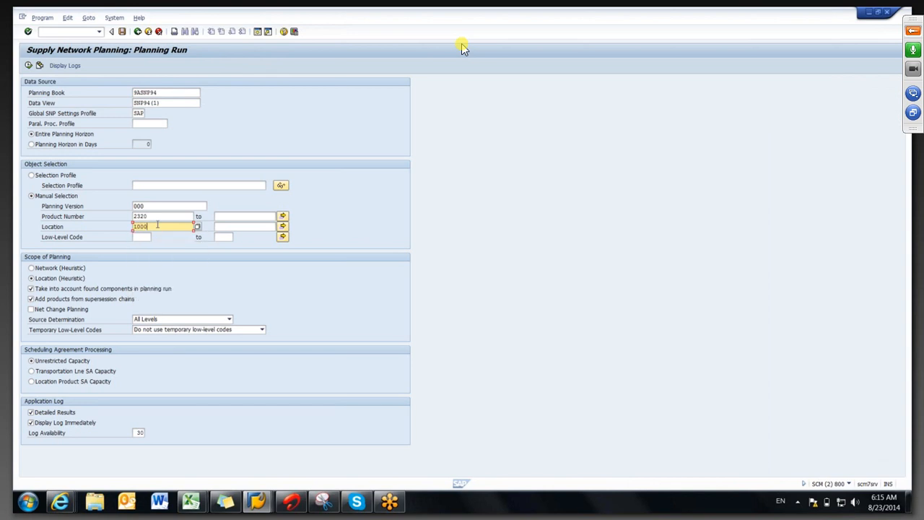
left_click(29, 65)
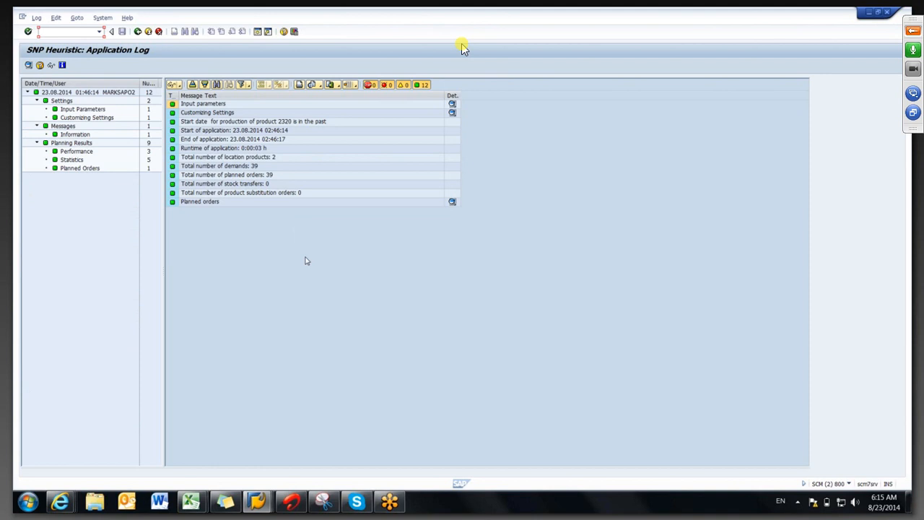
Return to location 1000's planning book, reload the data, expand the demand and receipts rows and check planned production through 29.08.
key("alt+Tab")
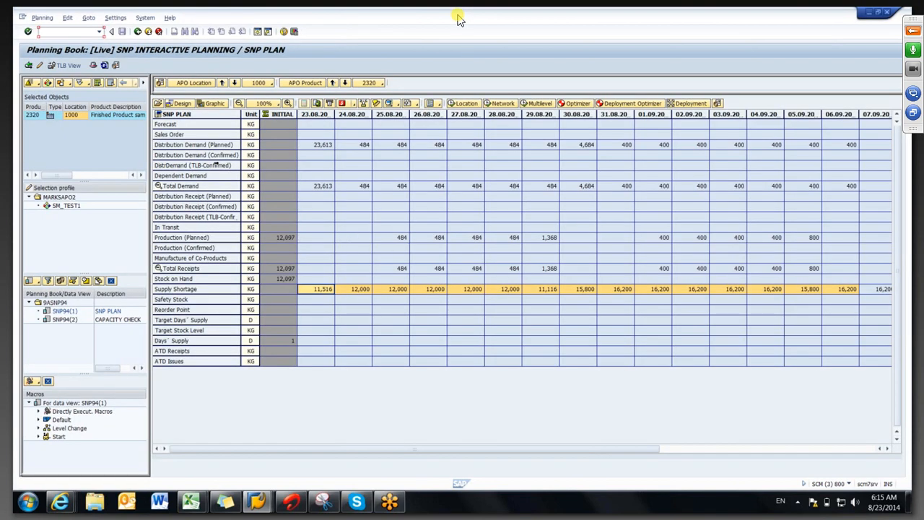
left_click(104, 65)
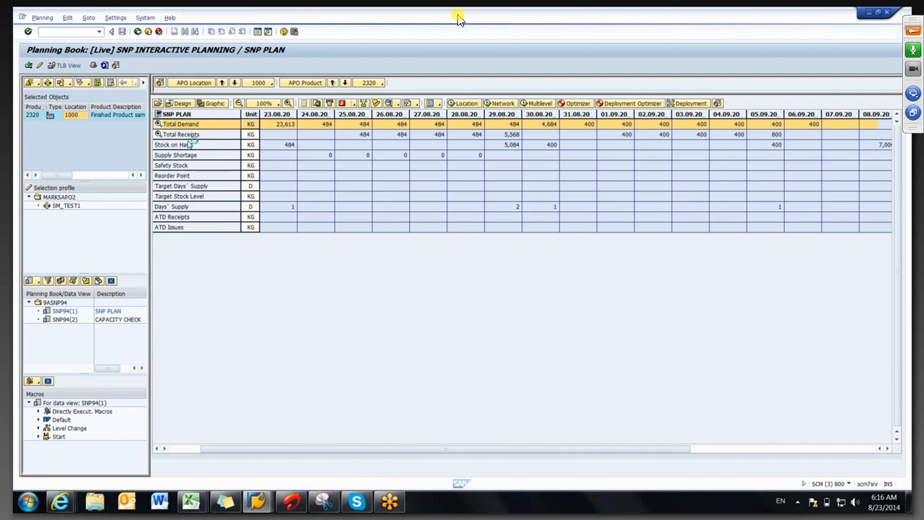
left_click(379, 249)
left_click(348, 239)
left_click(433, 240)
left_click(495, 243)
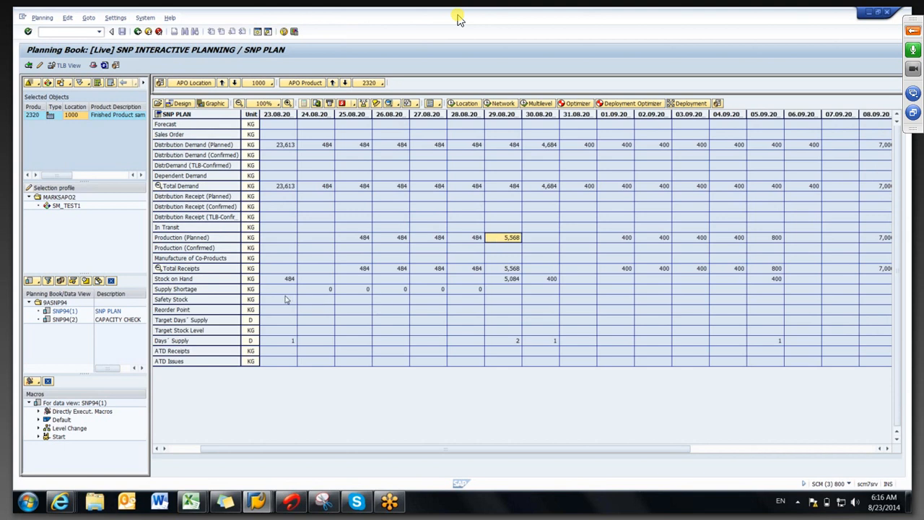
Review location 1000's supply shortage and compare its planned distribution demand with its planned production up to 05.09.
left_click_drag(282, 293, 612, 295)
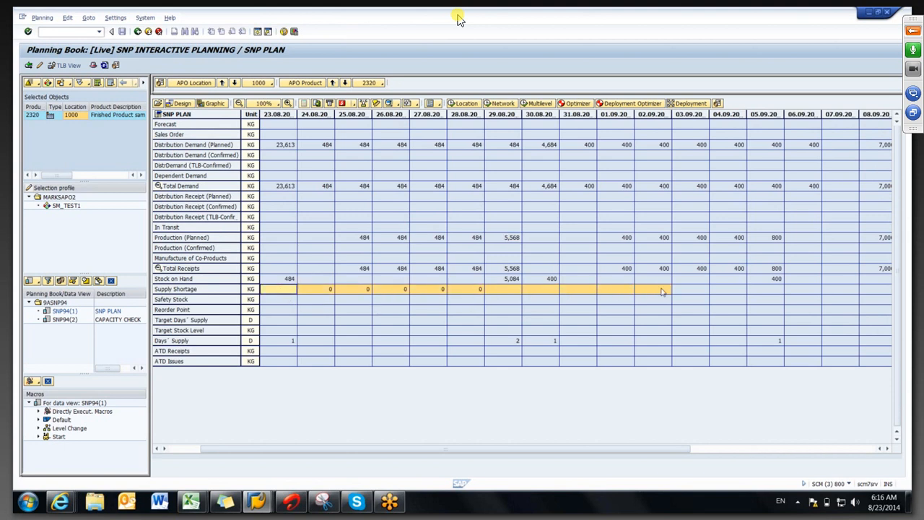
left_click(497, 240)
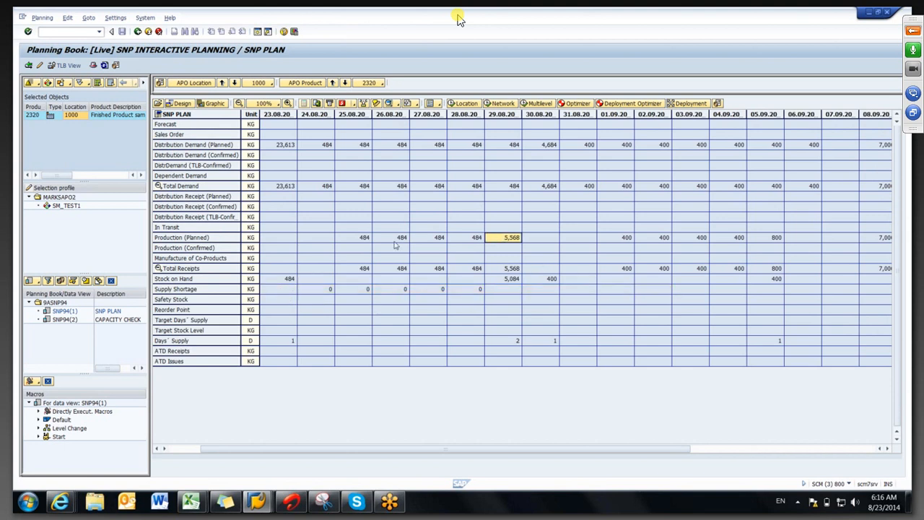
left_click_drag(353, 241, 750, 220)
left_click_drag(274, 145, 668, 155)
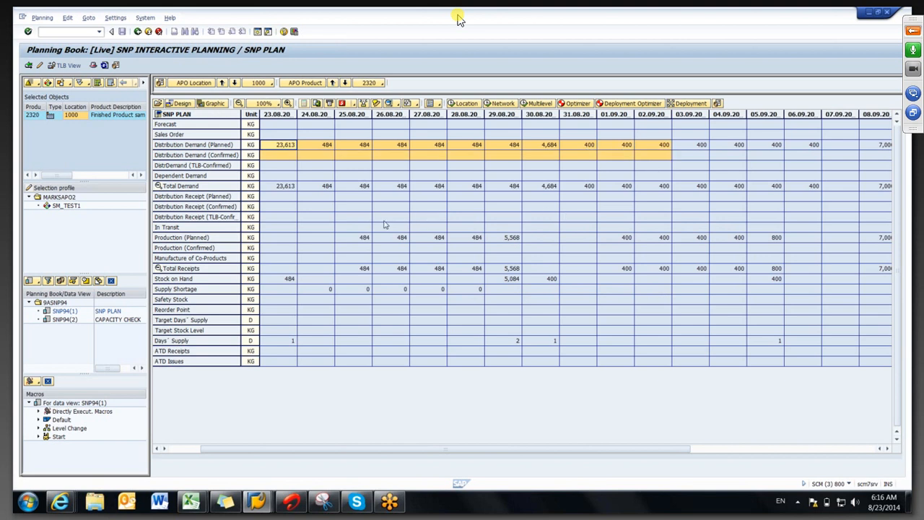
left_click_drag(354, 243, 766, 246)
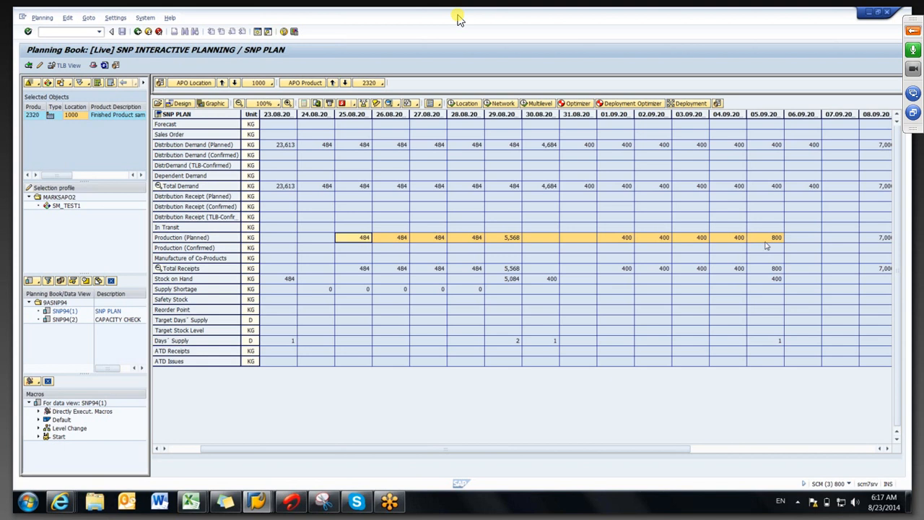
Look at the topic list in the SCM 226 00 Check List workbook and return to the meeting viewer in full screen.
key("alt+Tab")
key("alt+Tab")
key("alt+Tab")
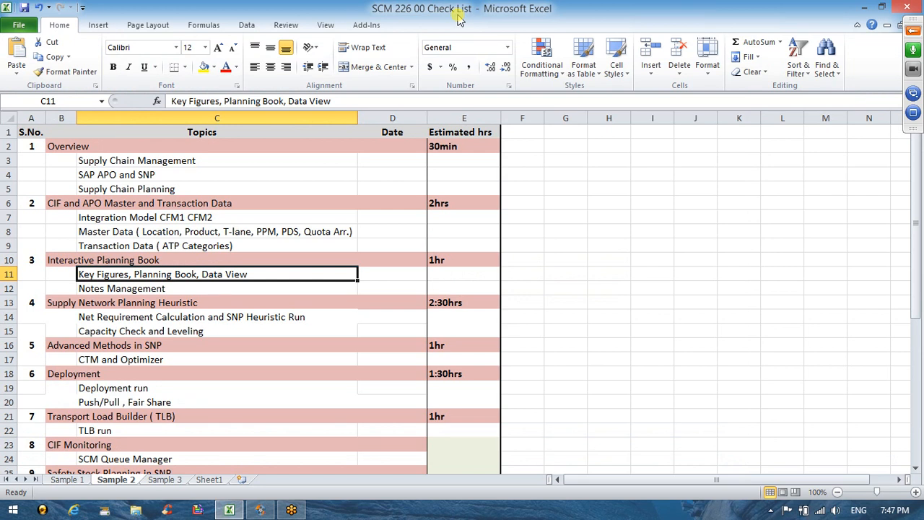
key("alt+Tab")
key("alt+Tab")
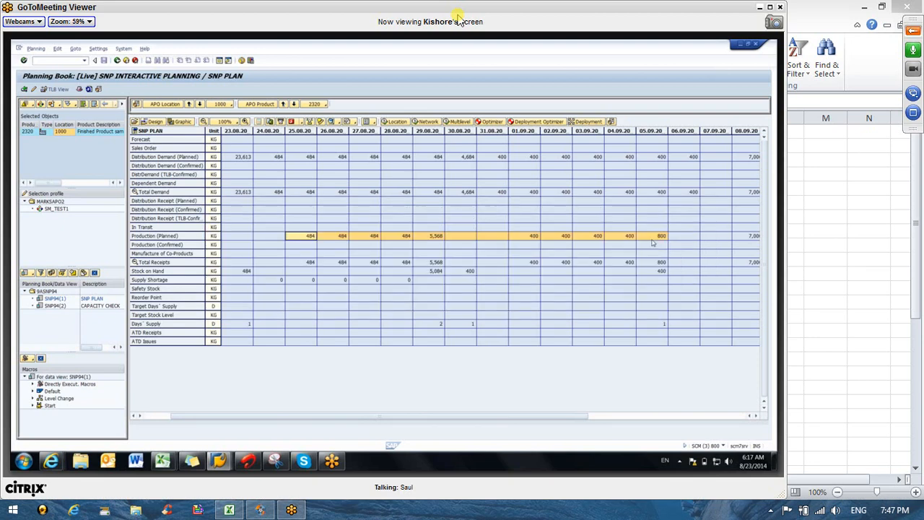
key("alt+Tab")
key("alt+Tab")
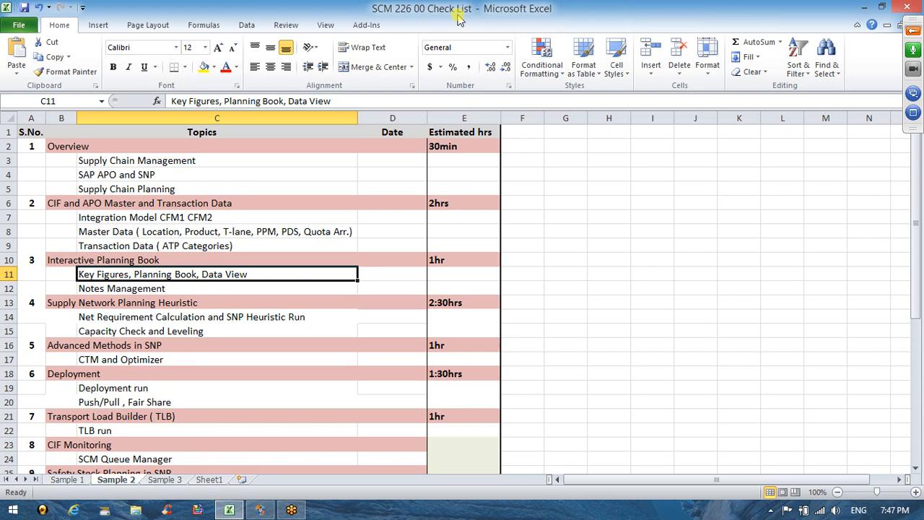
key("alt+Tab")
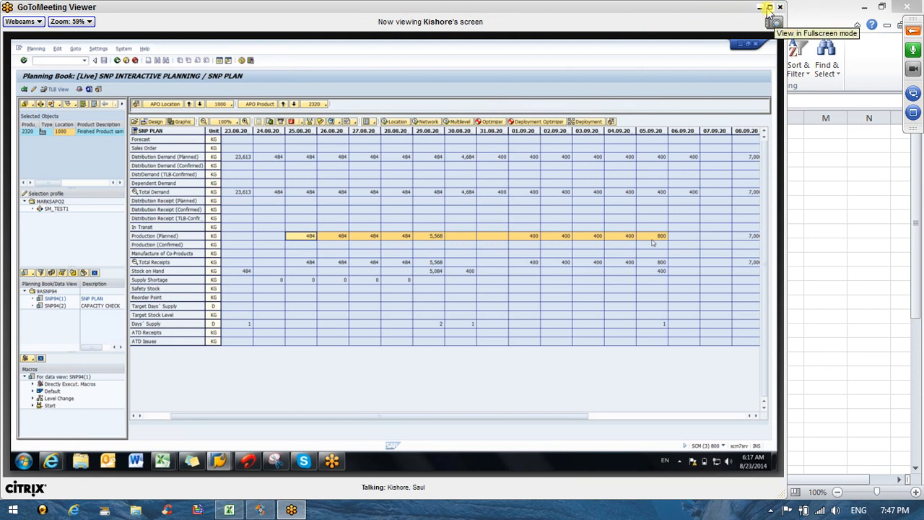
left_click(770, 7)
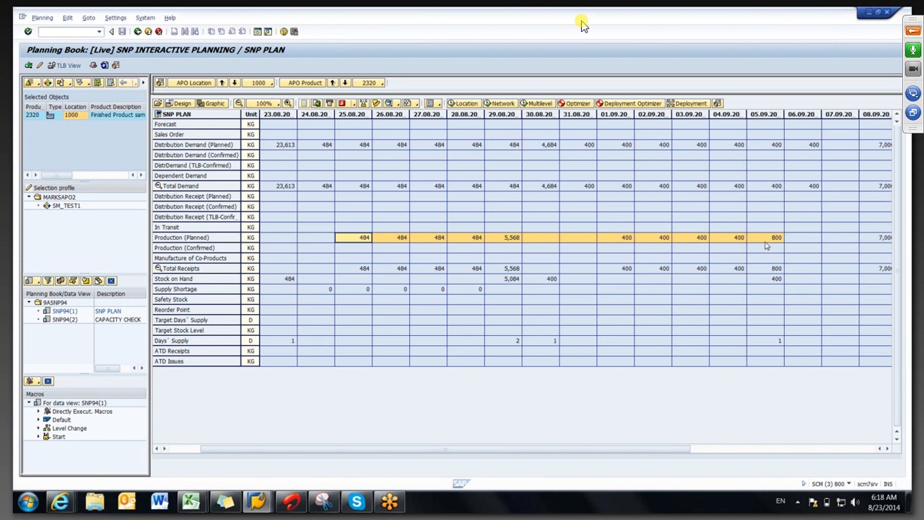
Expand the GoToMeeting control panel and leave the meeting without ending it for everyone.
left_click(913, 34)
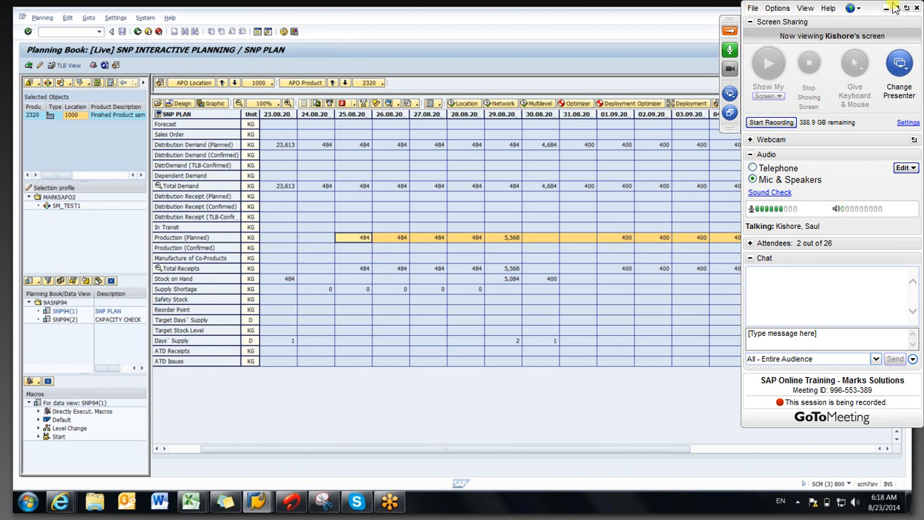
left_click(916, 8)
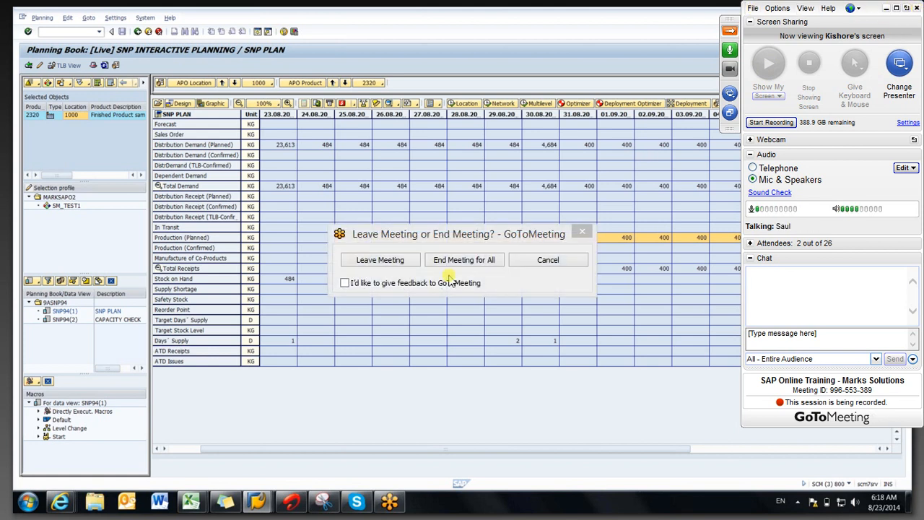
left_click(381, 259)
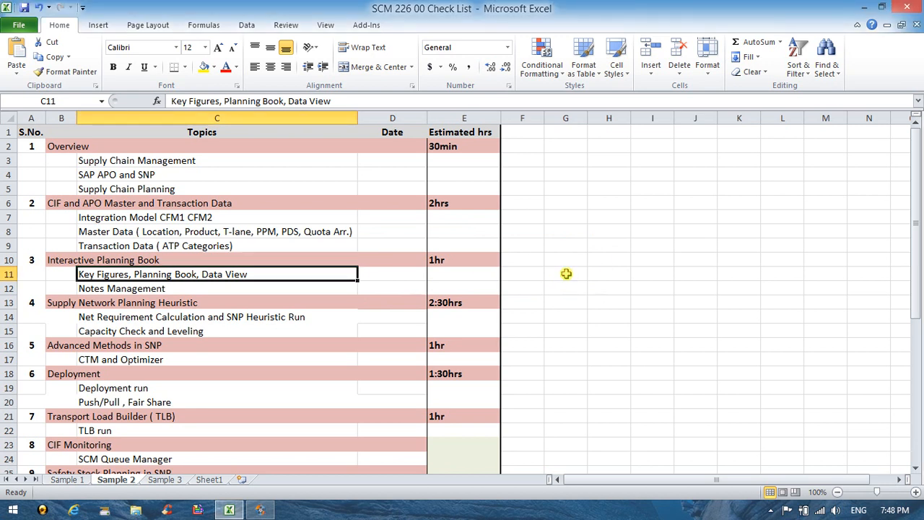
Bring the GoToMeeting session-exit page to the front and close it.
key("alt+Tab")
key("alt+Tab")
key("alt+Tab")
key("alt+Tab")
key("alt+Tab")
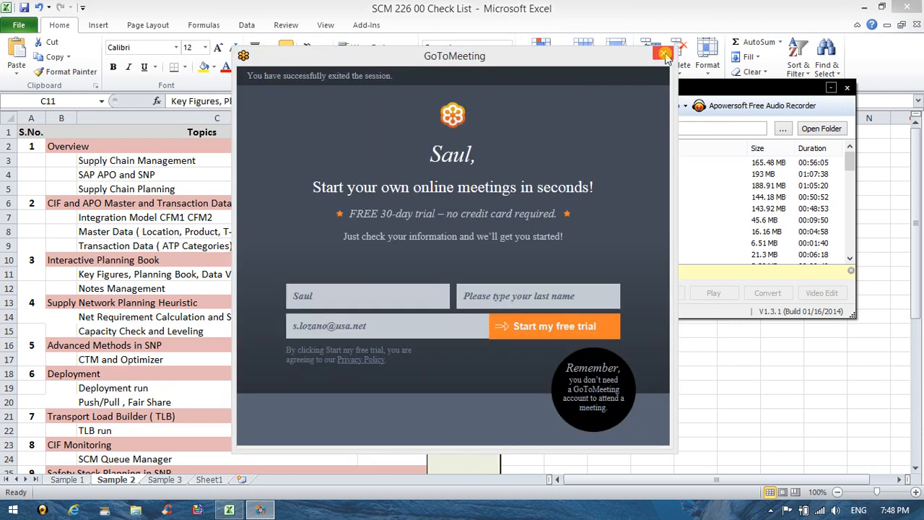
left_click(664, 55)
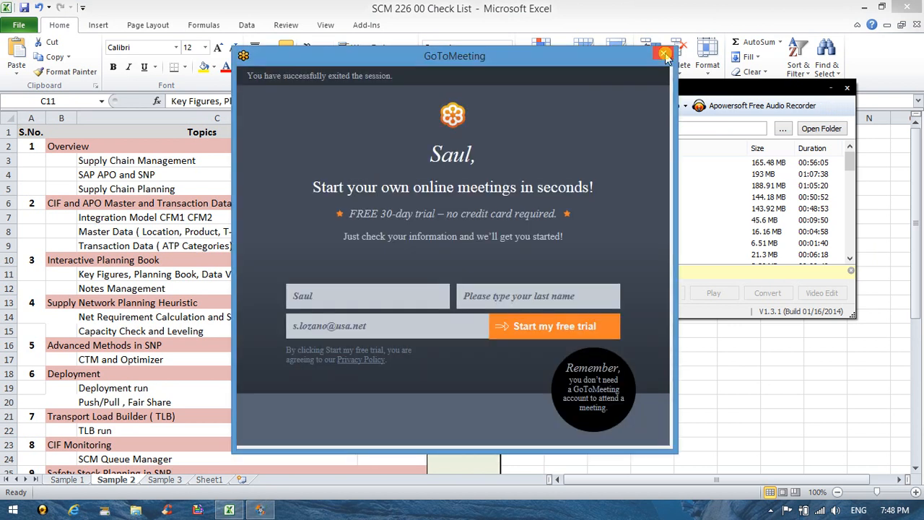